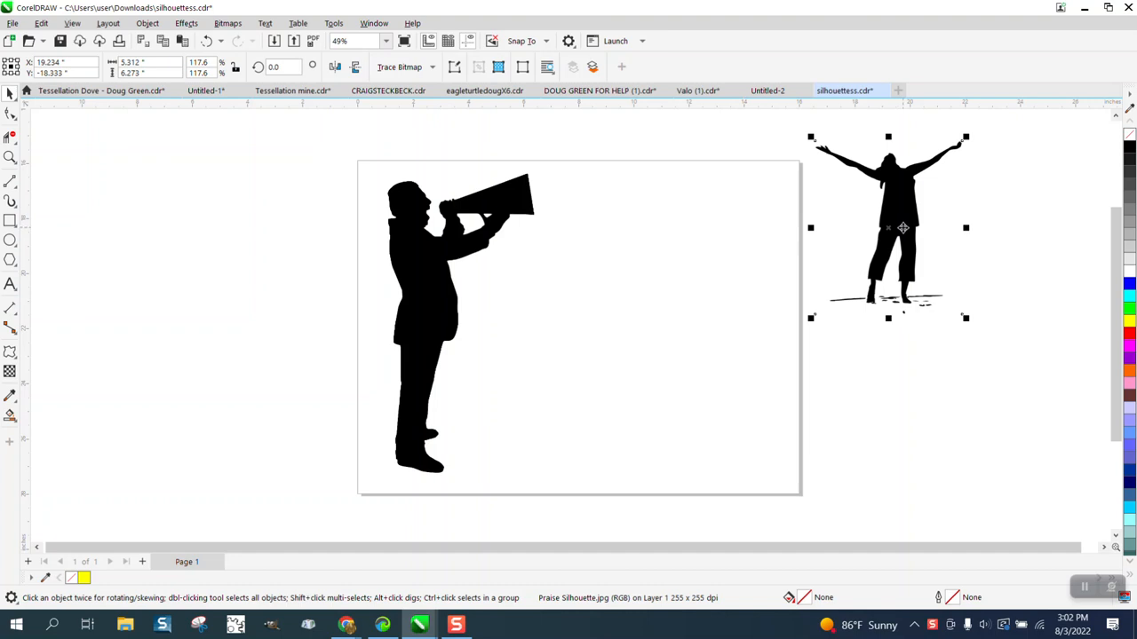
- Delete the silhouette bitmap of the person with raised arms beside the page
key("Delete")
- Draw a temporary yellow rectangle about 14.2 by 12.6 inches over the megaphone silhouette, order it to the back of the page, and delete it
left_click(10, 221)
mouse_move(297, 146)
left_mouse_down()
mouse_move(317, 220)
mouse_move(690, 495)
left_mouse_up()
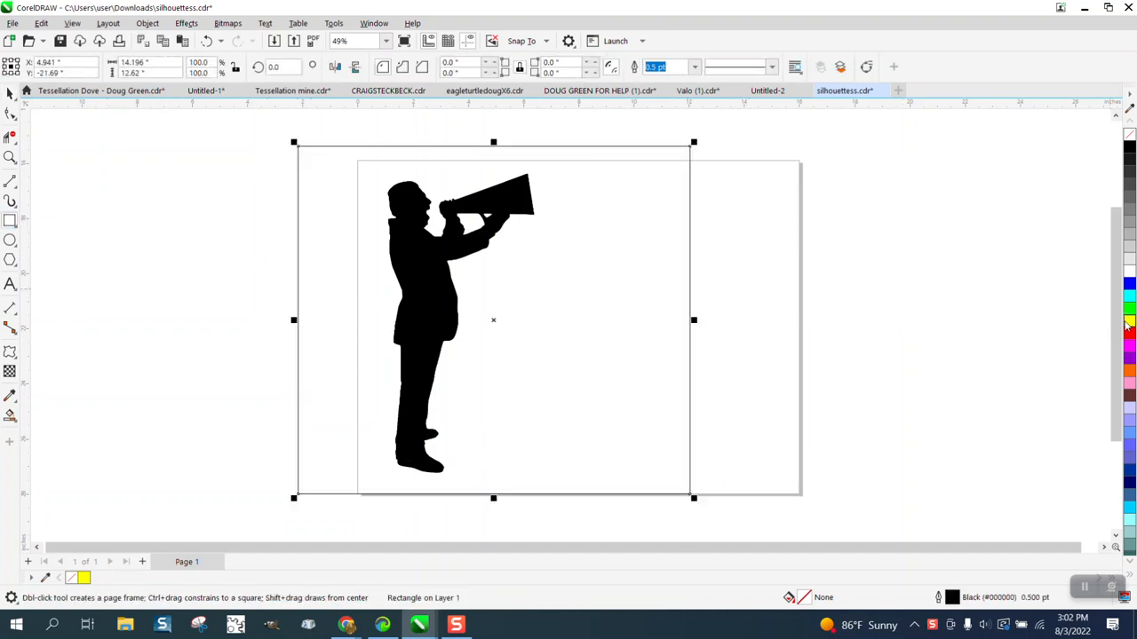
left_click(1129, 321)
left_click(148, 24)
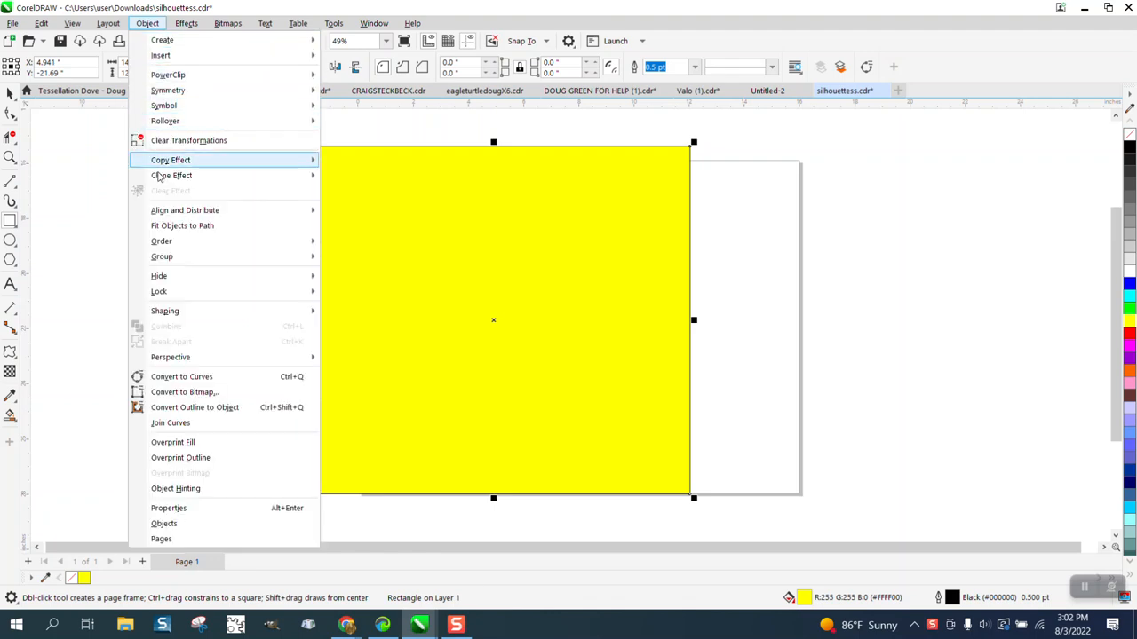
mouse_move(171, 244)
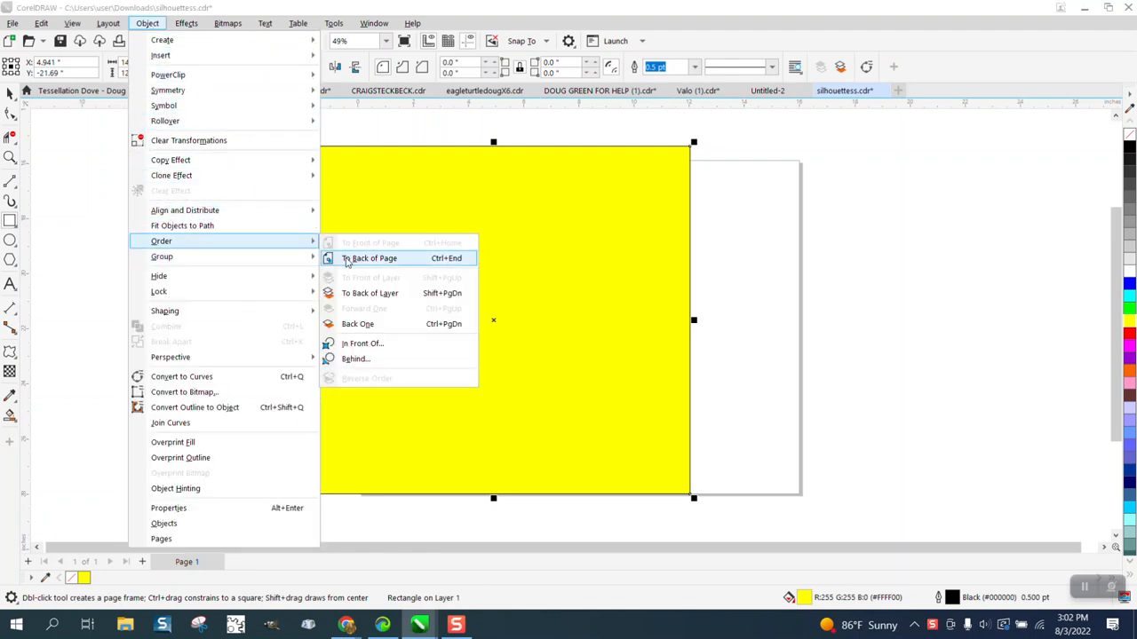
left_click(347, 260)
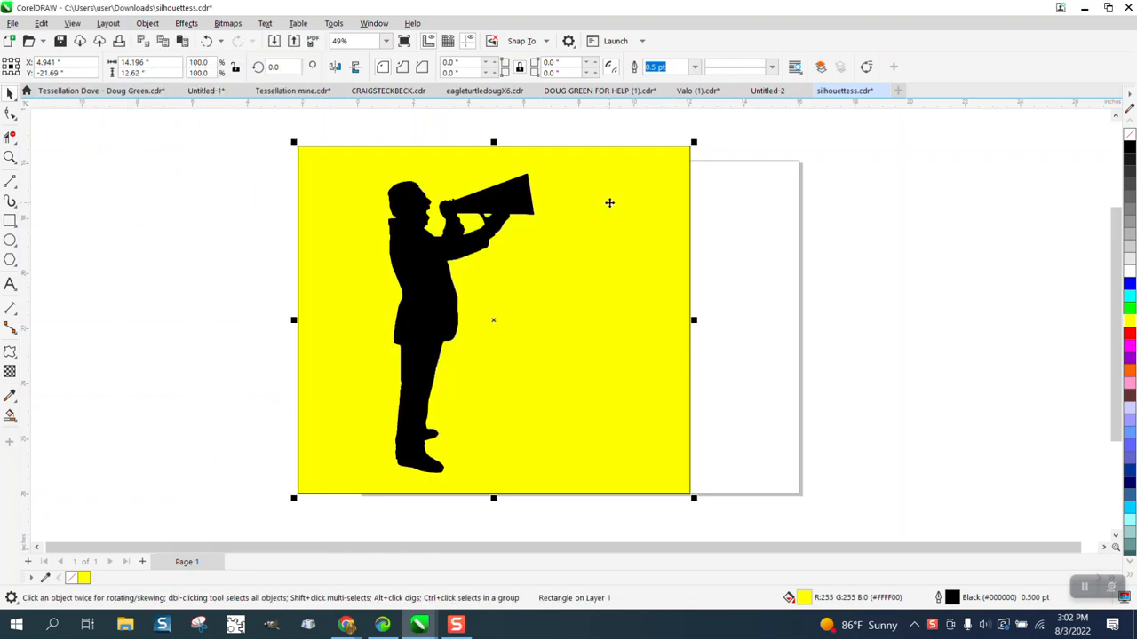
key("Delete")
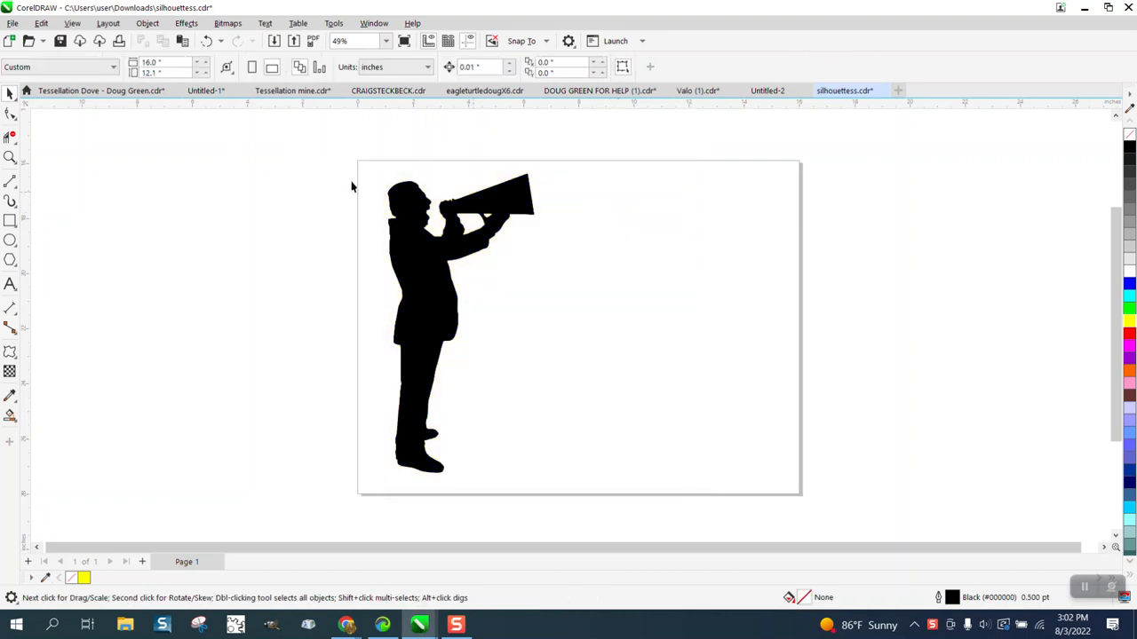
- Trace the megaphone silhouette bitmap with Outline Trace using the Clipart image type, accepting the default PowerTRACE settings
mouse_move(413, 257)
left_mouse_down()
mouse_move(598, 264)
mouse_move(412, 258)
left_mouse_up()
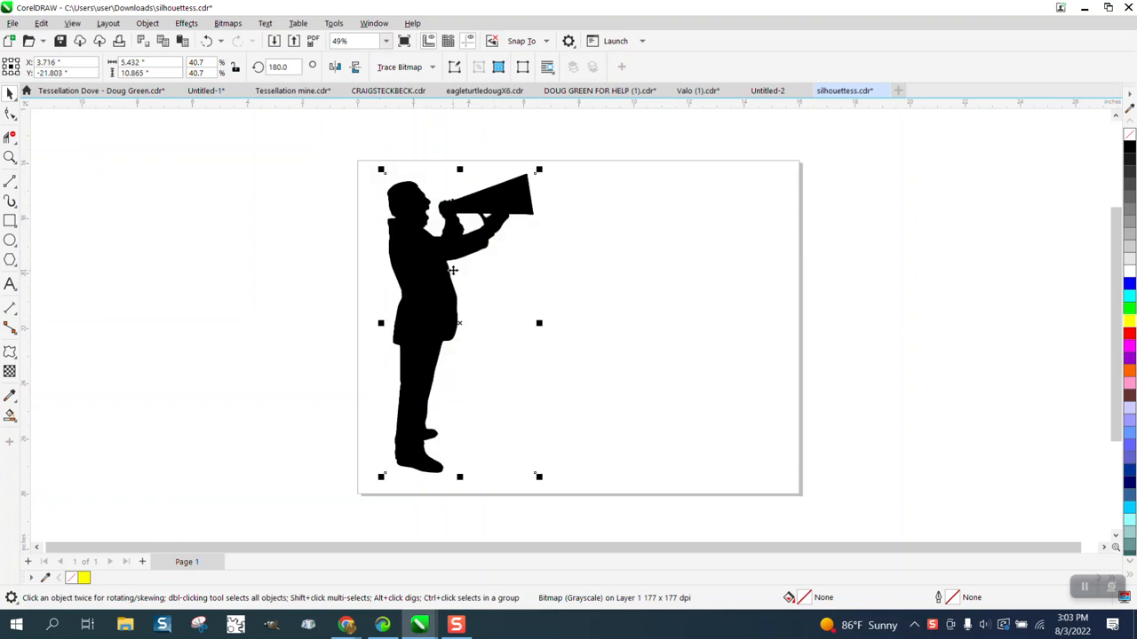
left_click_drag(429, 283, 487, 283)
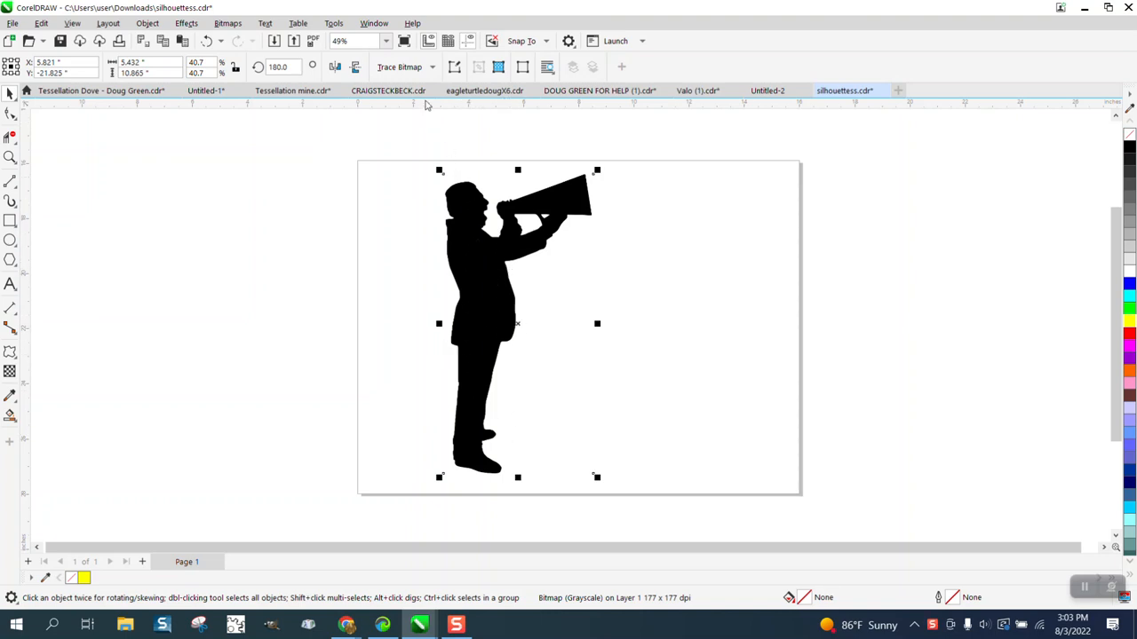
left_click(431, 68)
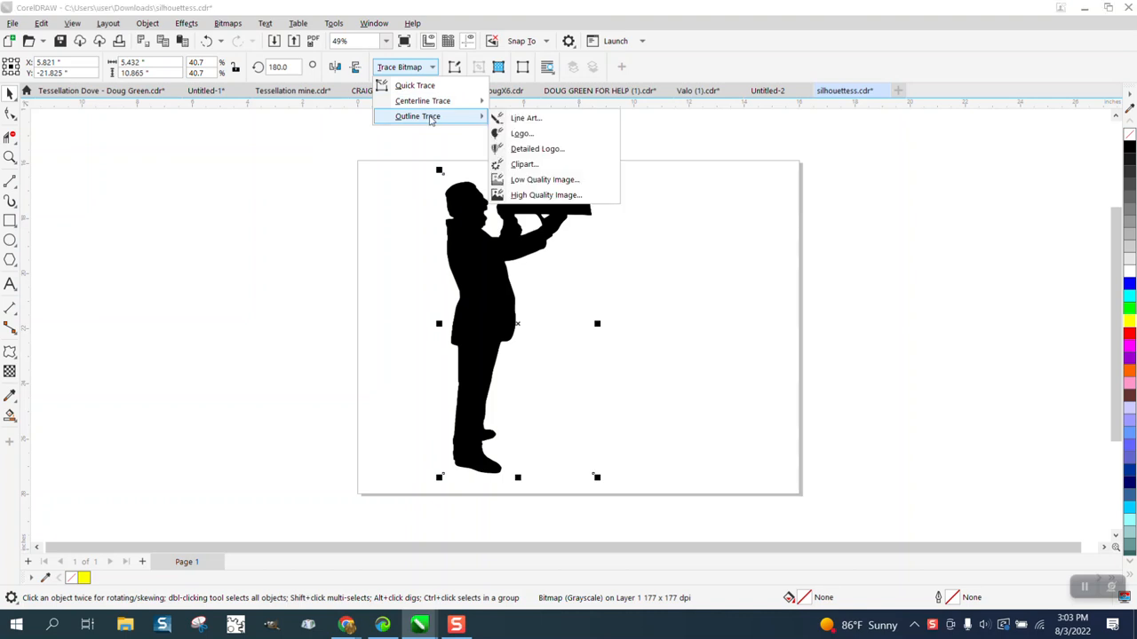
left_click(523, 168)
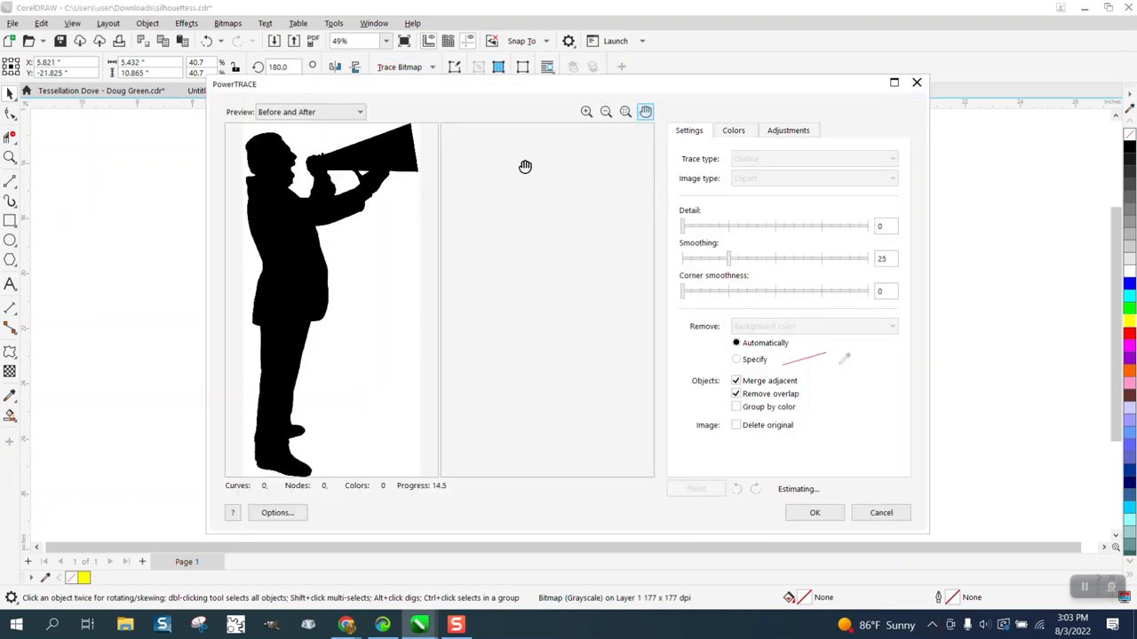
left_click(814, 513)
- Separate the trace from its bitmap, placing the original off the page's left side and the traced curve back on the page
left_click_drag(524, 329, 678, 323)
left_click_drag(507, 306, 218, 271)
mouse_move(668, 286)
left_mouse_down()
mouse_move(512, 292)
mouse_move(541, 289)
left_mouse_up()
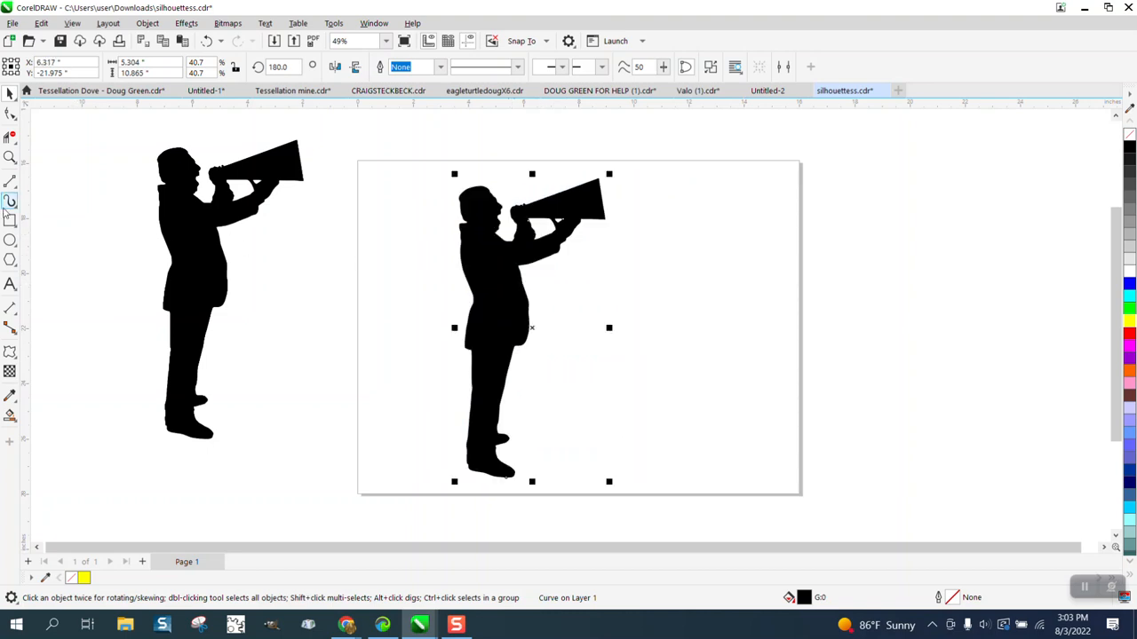
- Draw a temporary yellow rectangle about 17.2 by 13.2 inches over the traced silhouette, order it to the back of the page, and delete it
left_click(10, 221)
left_click(60, 221)
left_click_drag(365, 159, 846, 526)
left_click(1130, 323)
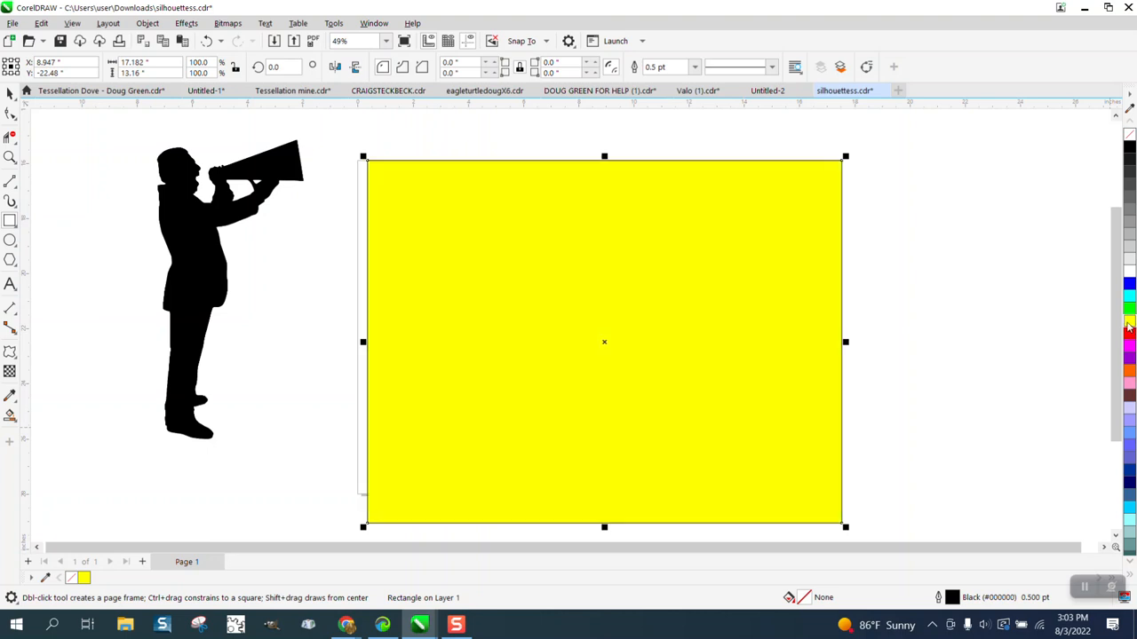
left_click(147, 23)
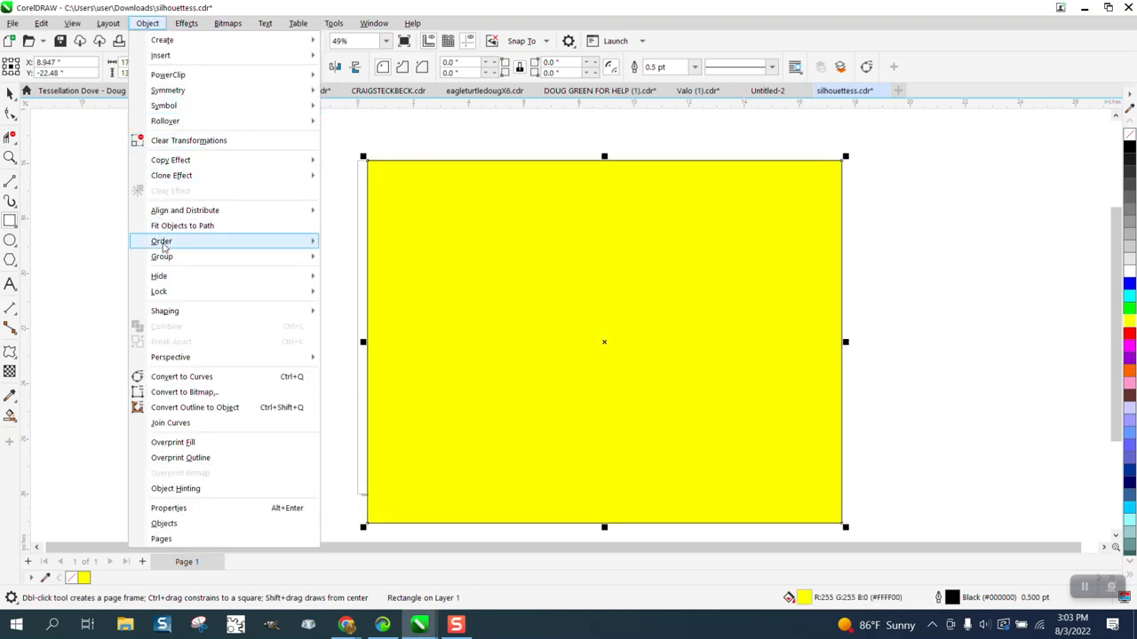
mouse_move(273, 248)
left_click(340, 263)
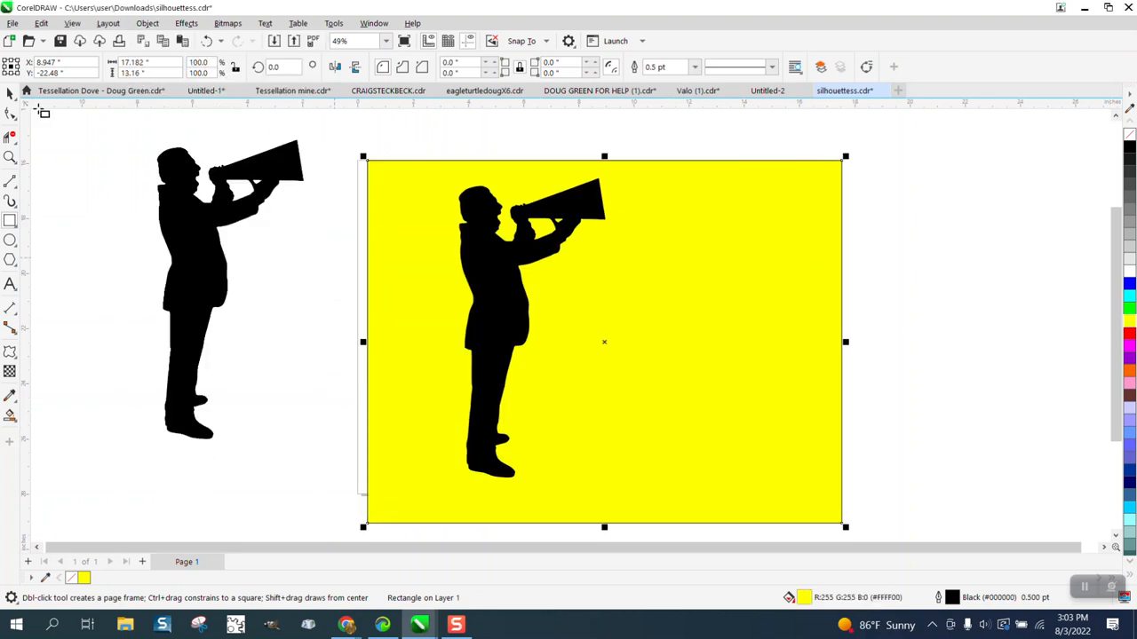
left_click(694, 257)
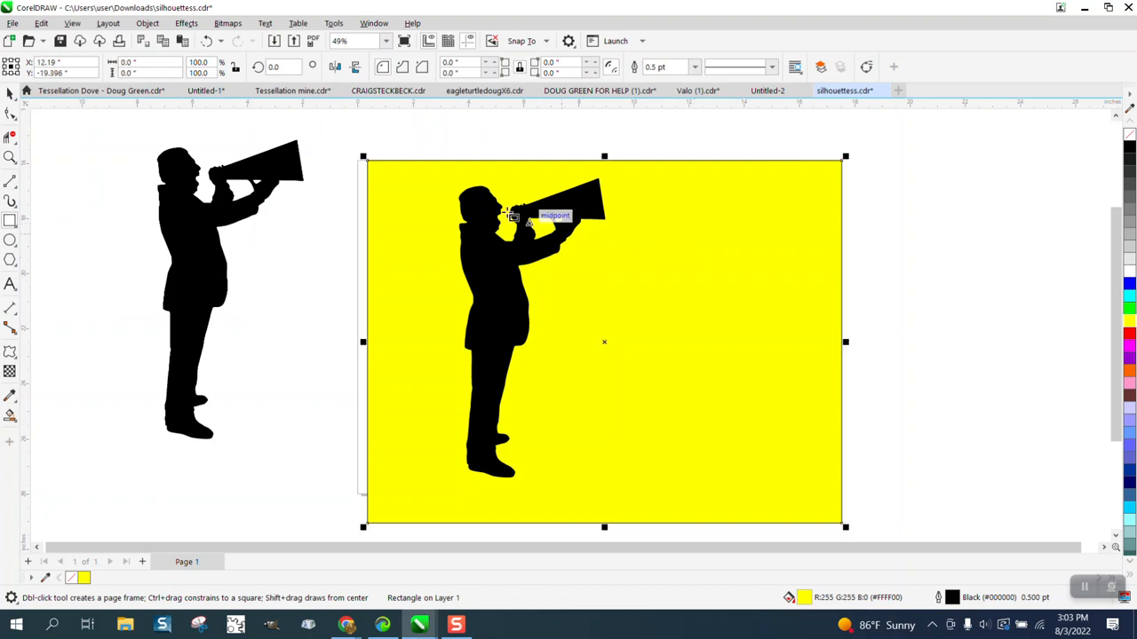
left_click(10, 92)
key("Delete")
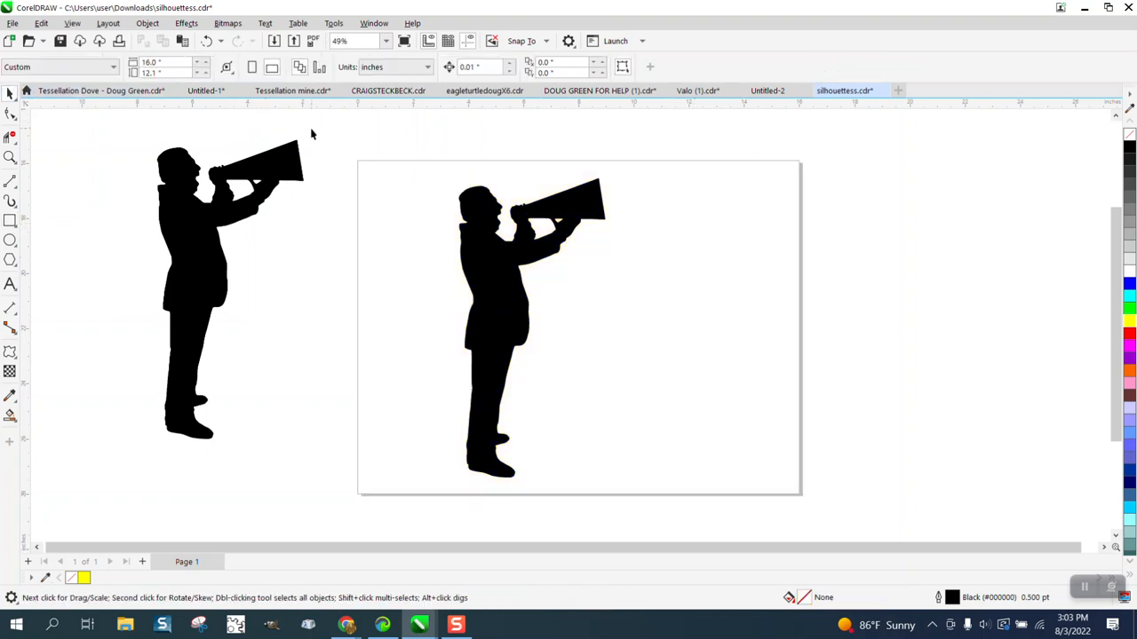
- Remove the fill from the traced silhouette and give it a black outline
left_click(570, 214)
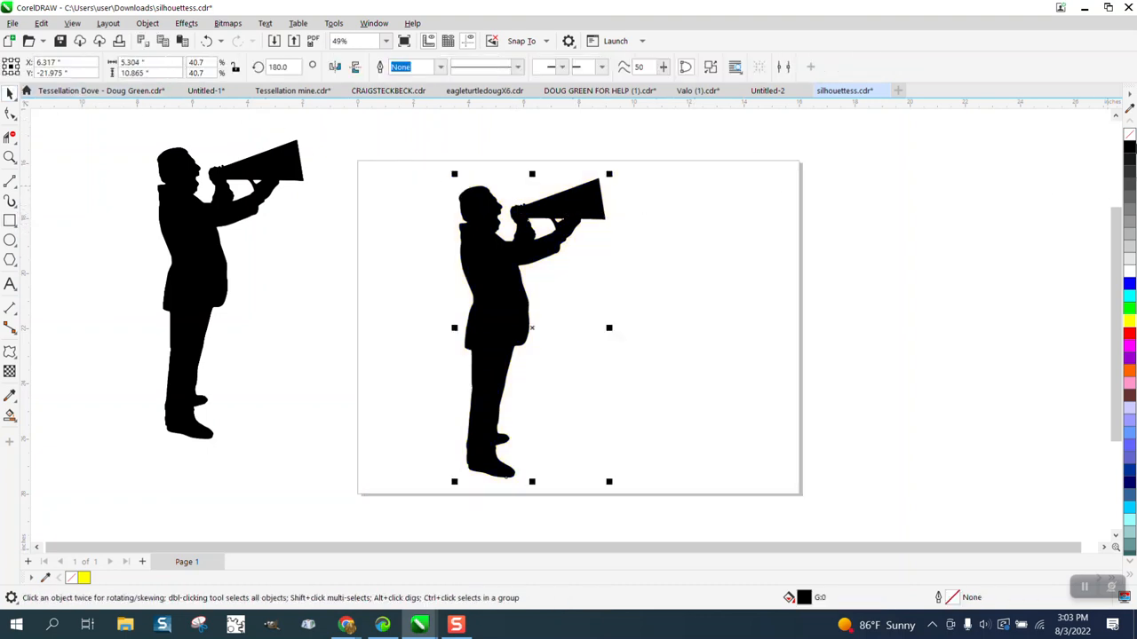
left_click(1130, 134)
right_click(1129, 148)
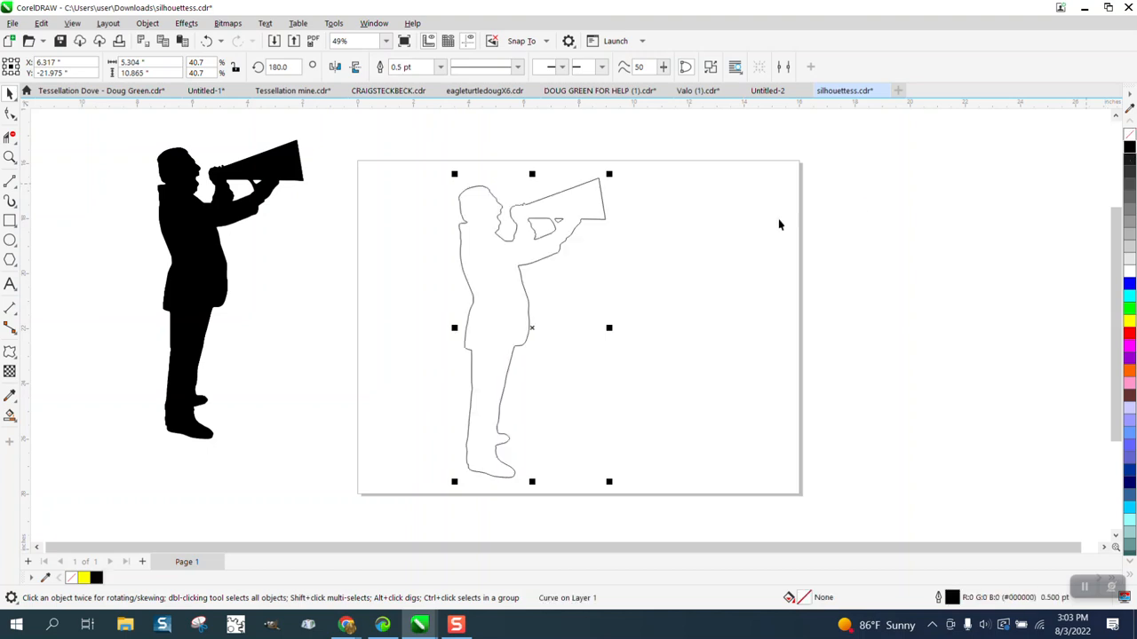
- Draw a 2-Point Line about 1.6 inches wide across the figure at the jacket hem, dividing the jacket from the trousers
left_click(10, 158)
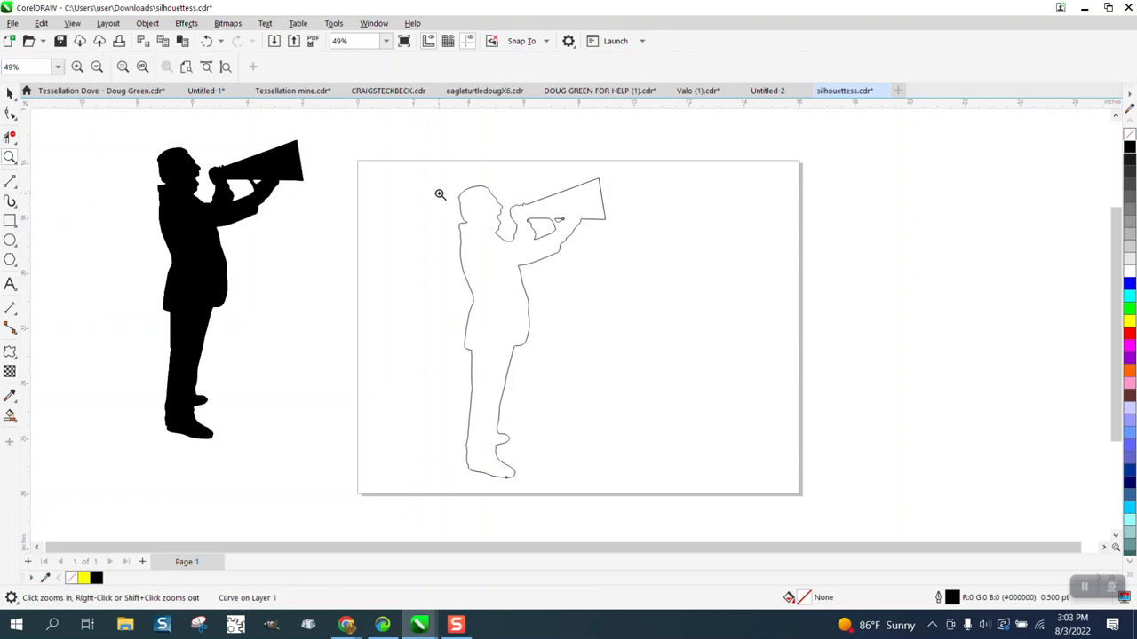
left_click_drag(441, 184, 667, 507)
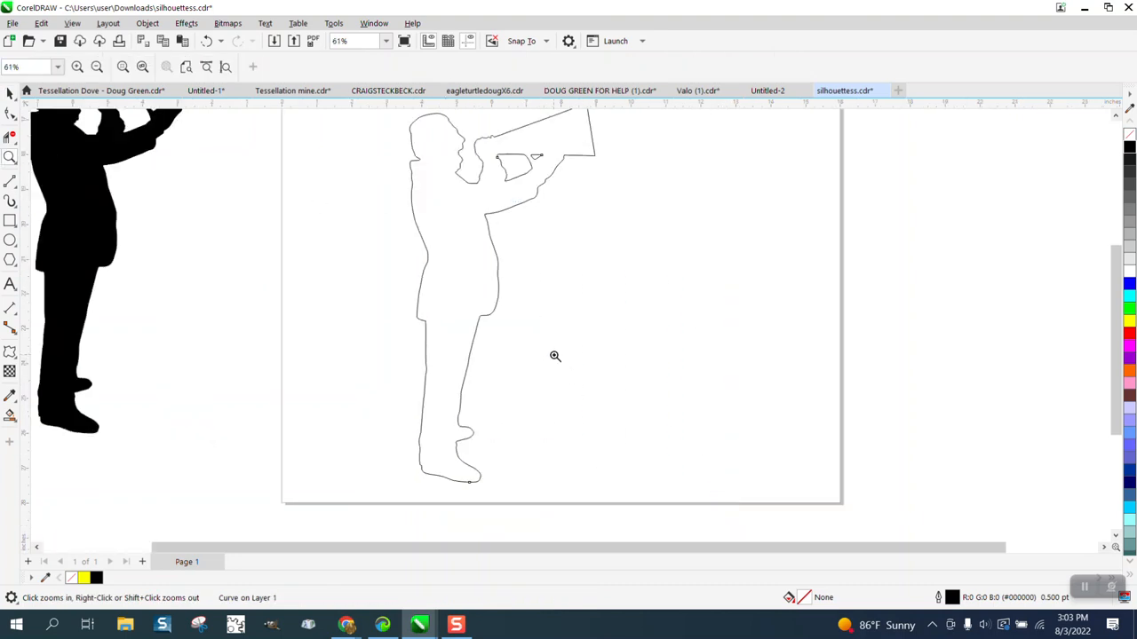
scroll(555, 356, "down", 1)
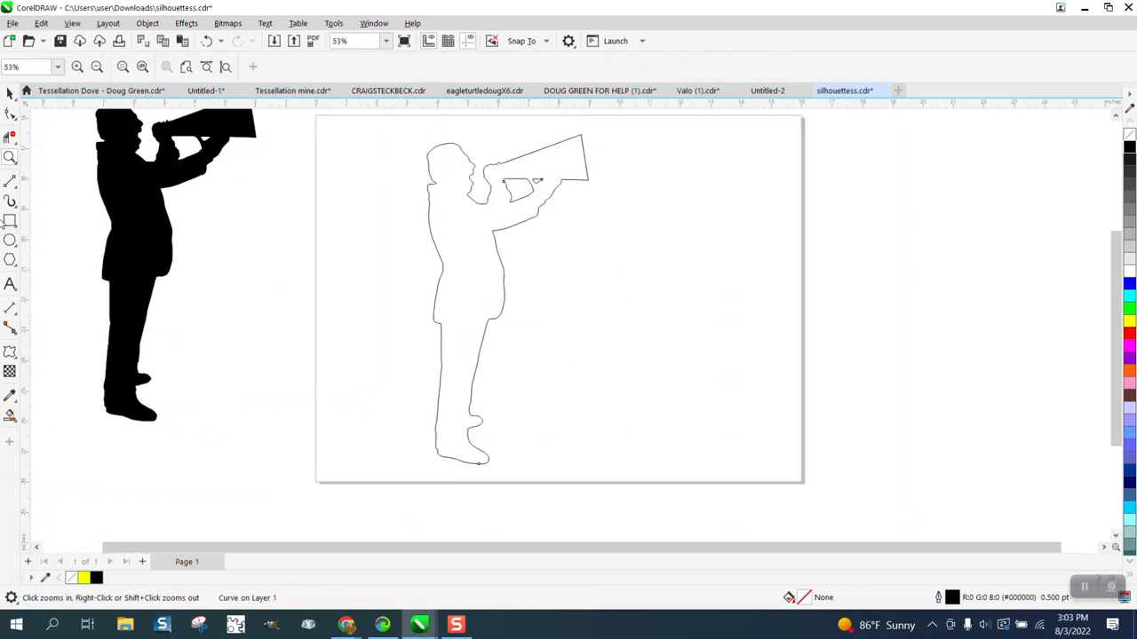
left_click(19, 187)
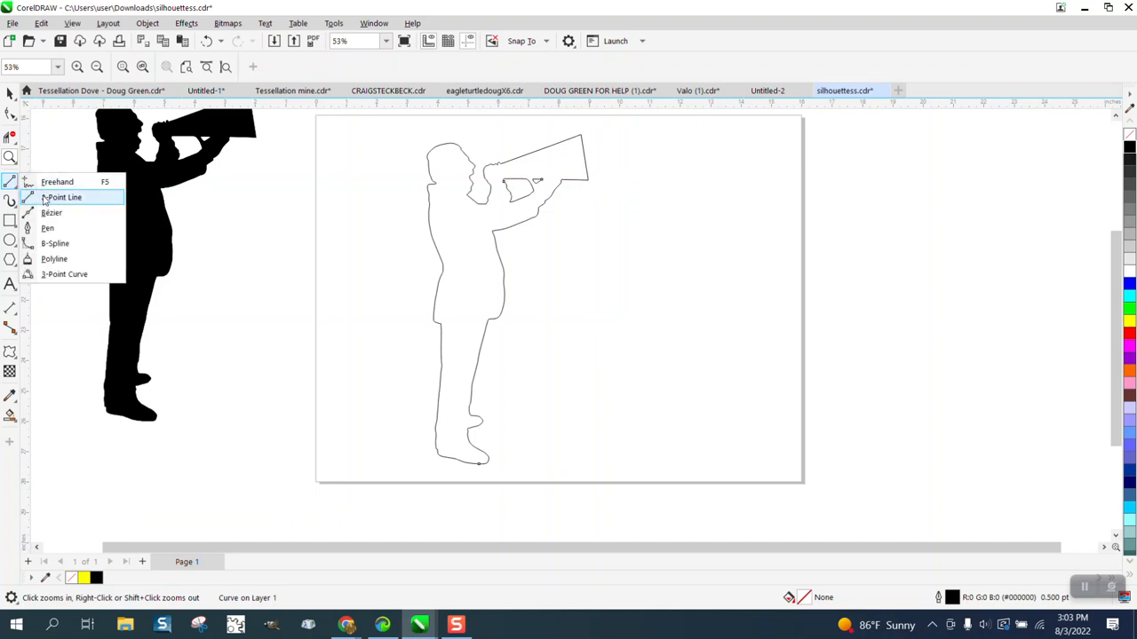
left_click(52, 197)
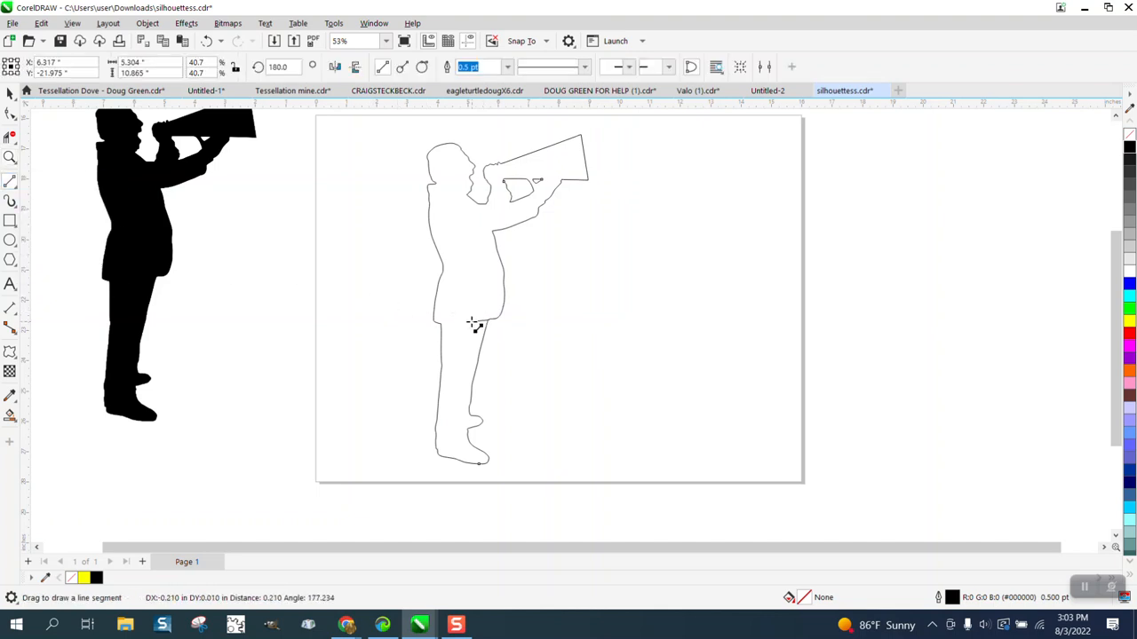
left_click_drag(473, 324, 435, 323)
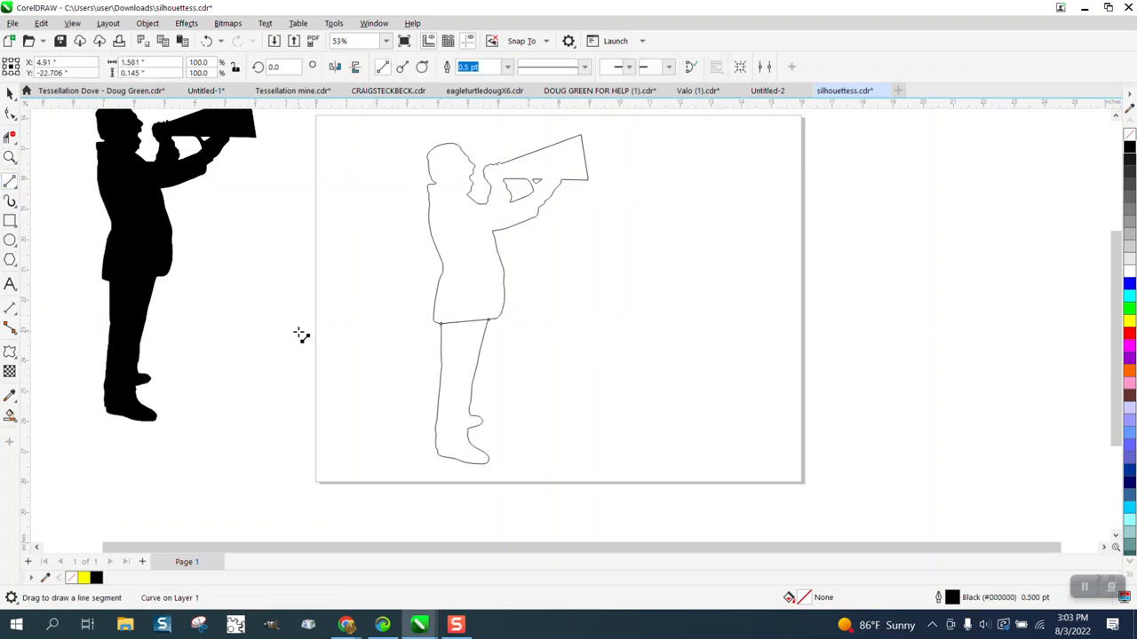
- Draw two nearly parallel 2-Point Lines about 1.1 inches wide across the ankle just above the front shoe
left_click(10, 157)
left_click_drag(371, 363, 583, 507)
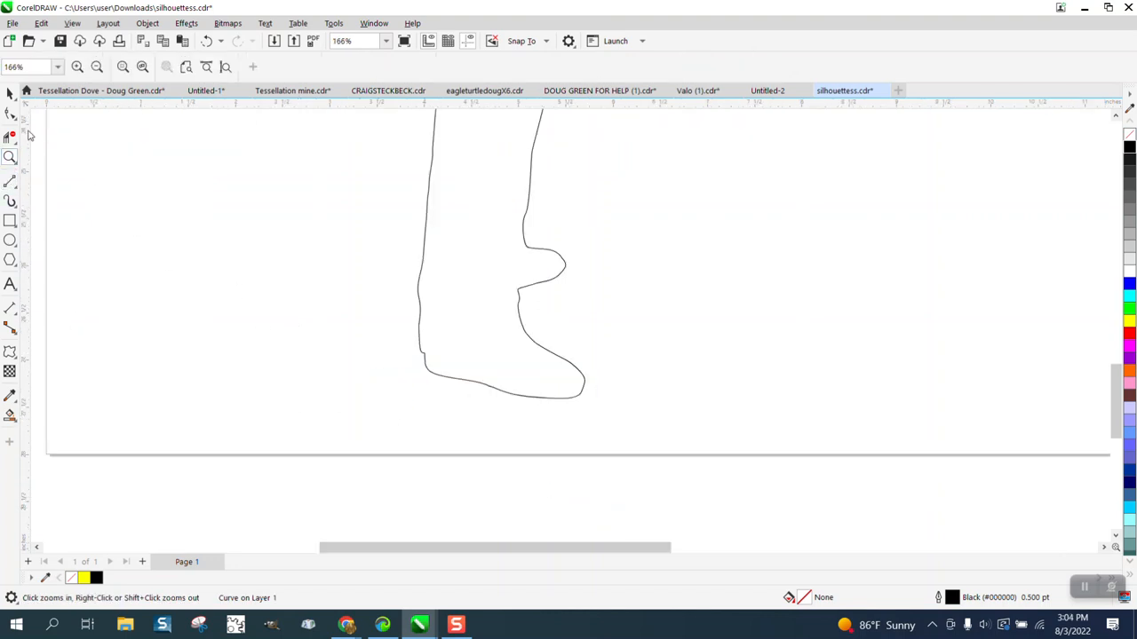
left_click(10, 113)
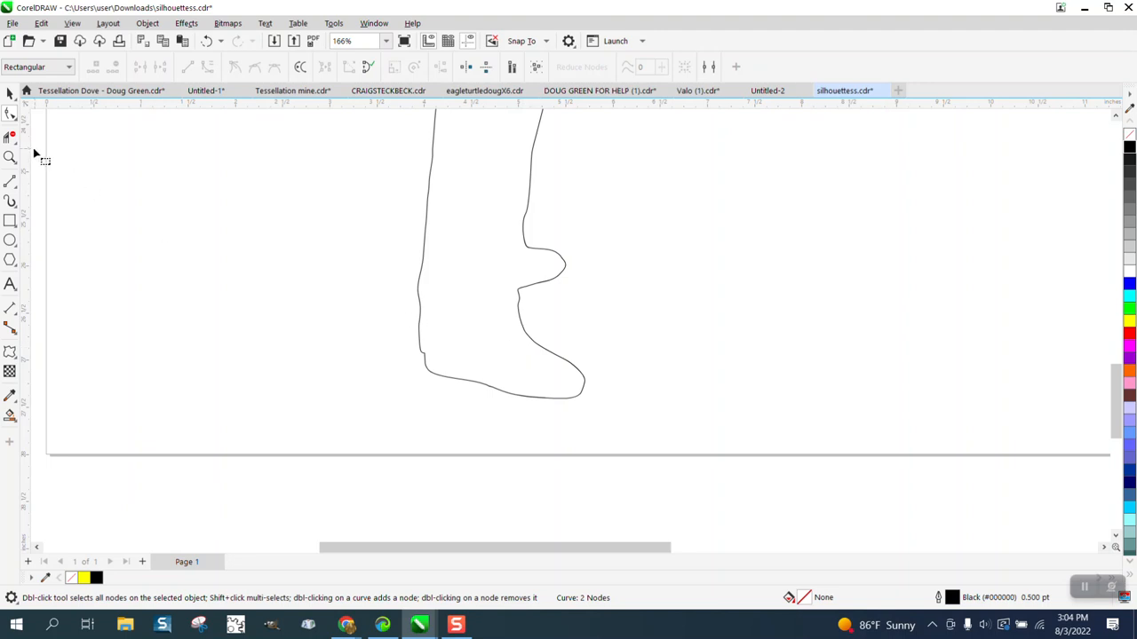
left_click(15, 191)
left_click(49, 196)
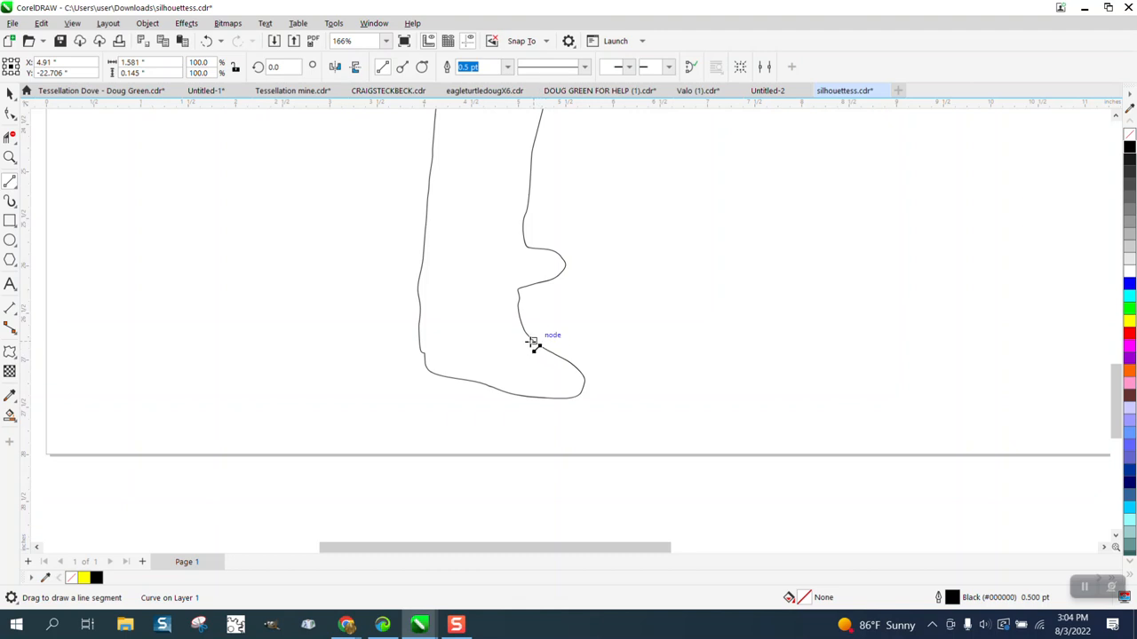
left_click_drag(533, 342, 424, 353)
left_click_drag(524, 331, 419, 340)
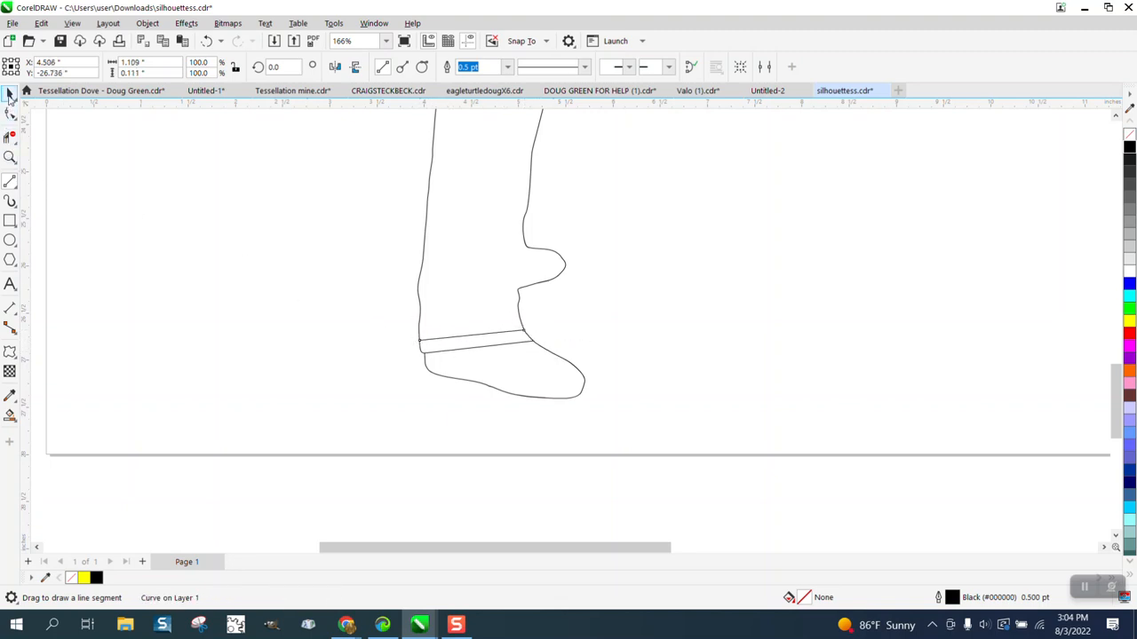
- Try a gray Smart Fill without outline on the trouser area between the jacket hem and ankle lines, and undo it
left_click(10, 92)
scroll(386, 369, "down", 4)
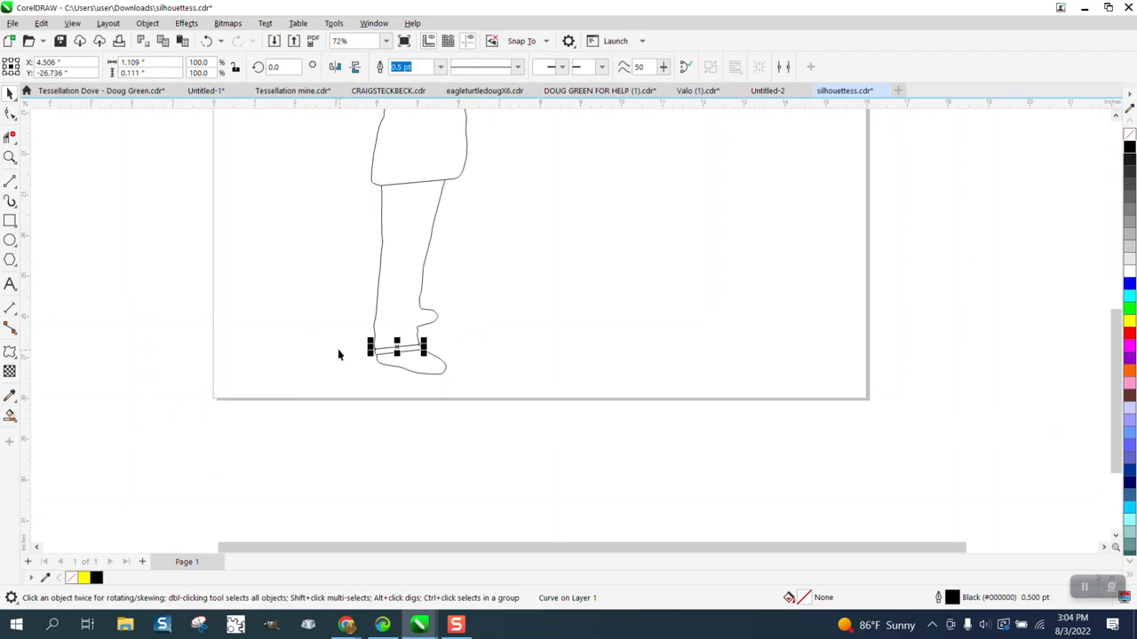
left_click(272, 326)
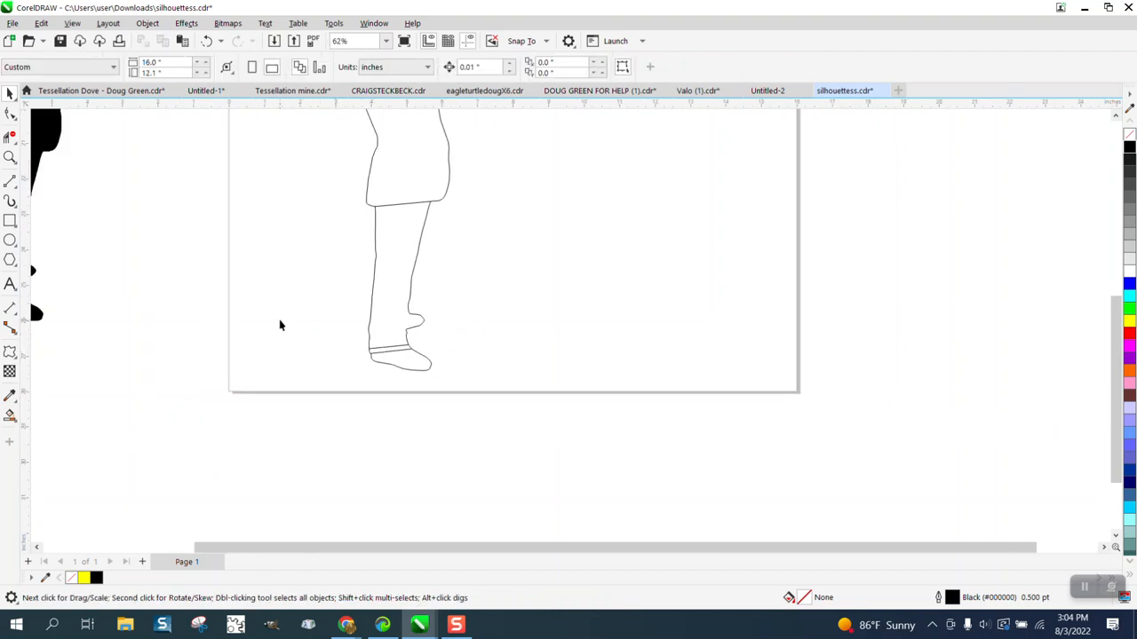
left_click(10, 415)
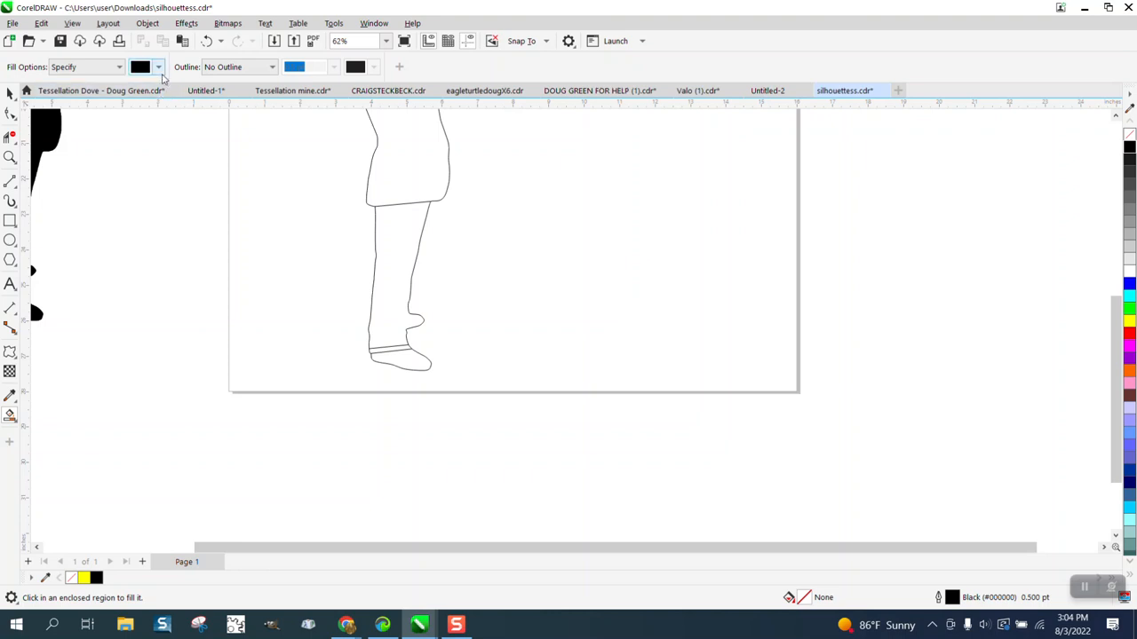
left_click(158, 66)
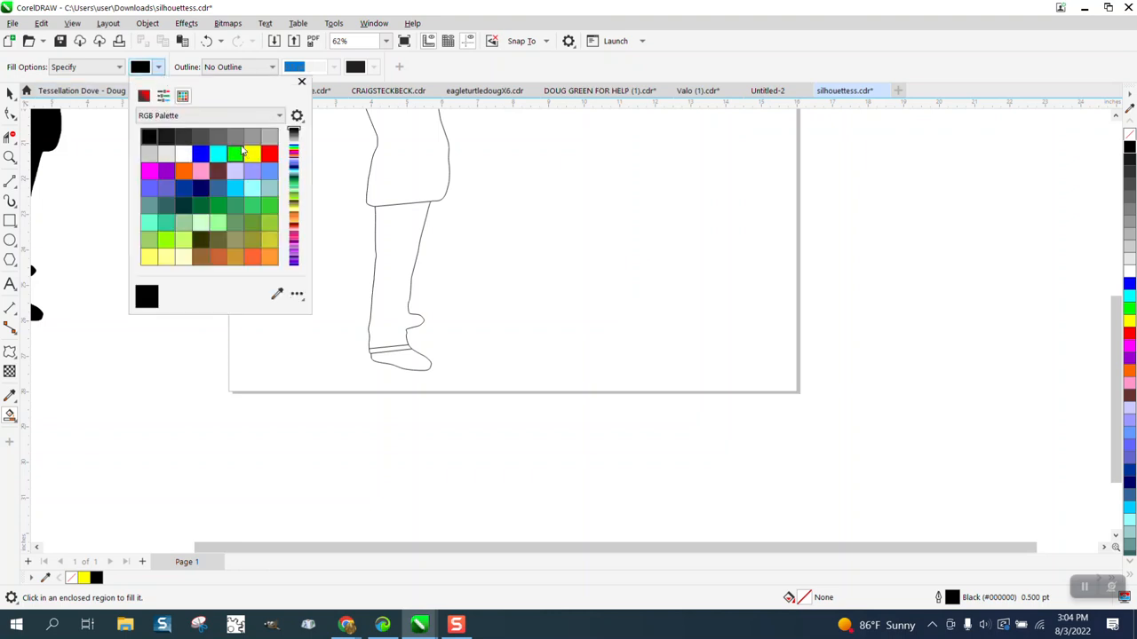
left_click(234, 136)
left_click(384, 242)
left_click(385, 234)
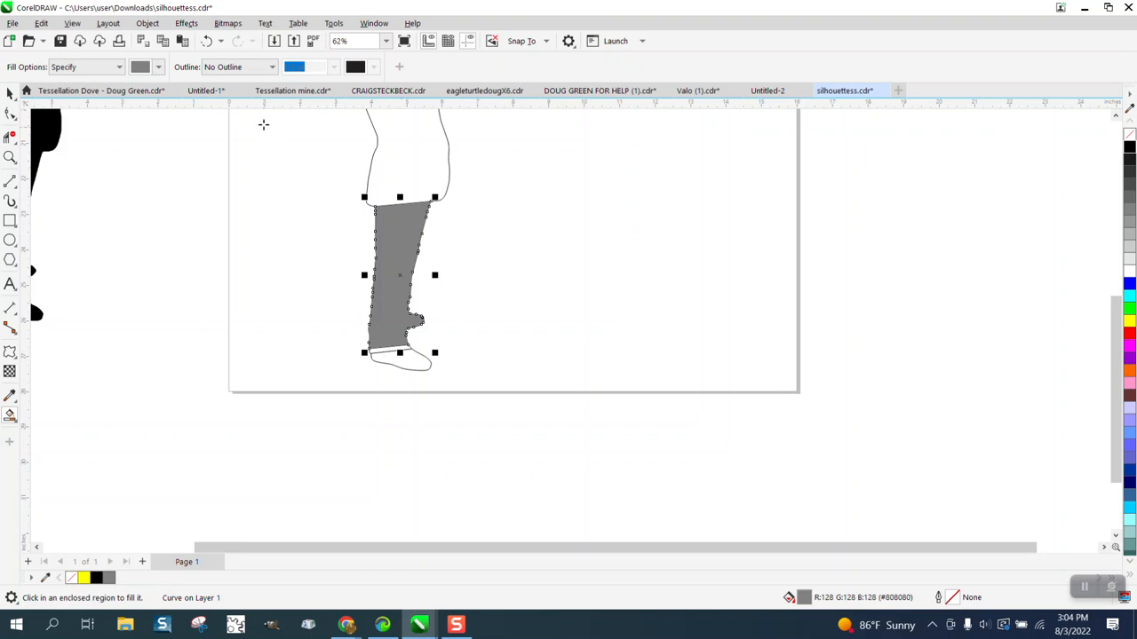
left_click(206, 40)
- Draw a 2-Point Line about 0.63 inches long down the front edge of the trouser leg, separating the rear shoe
scroll(178, 133, "up", 1)
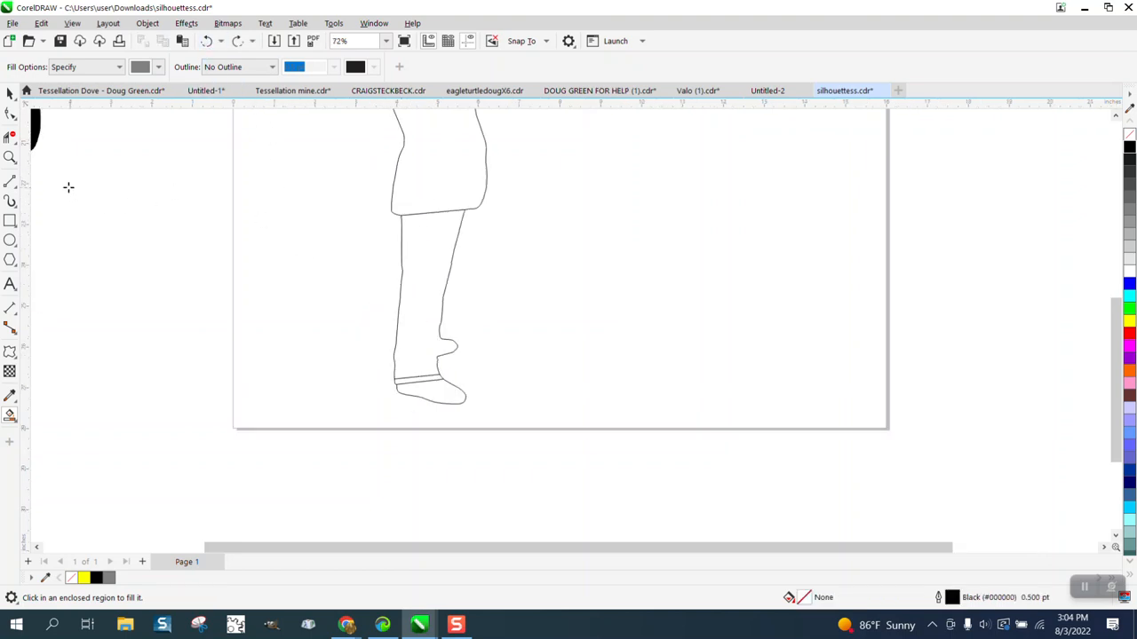
left_click(10, 157)
left_click_drag(395, 314, 542, 435)
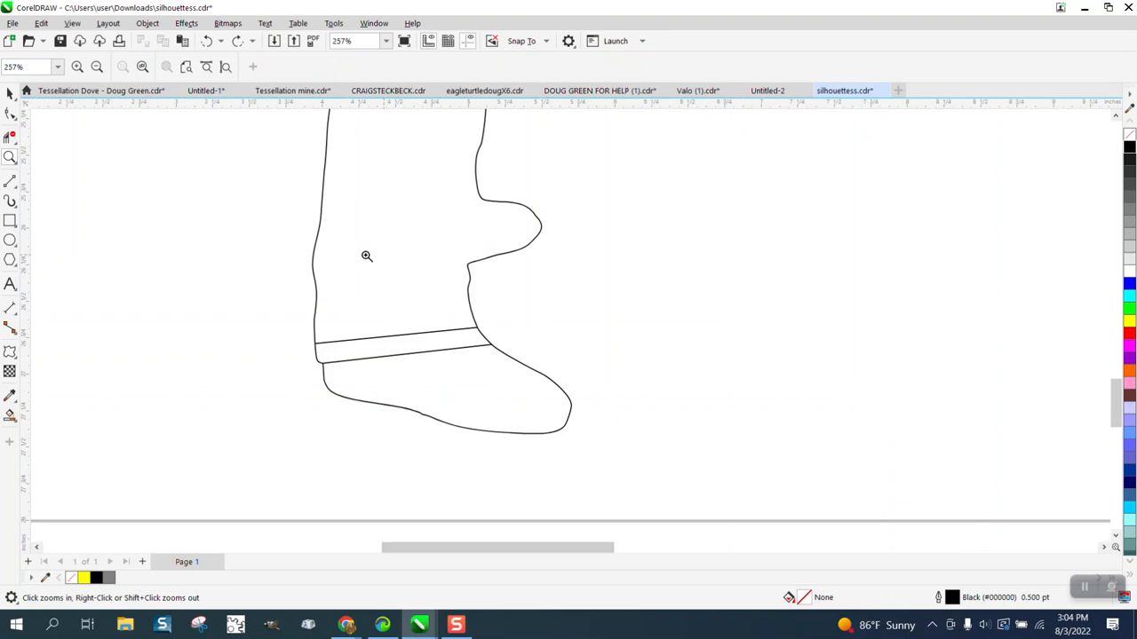
left_click(10, 182)
left_click(11, 183)
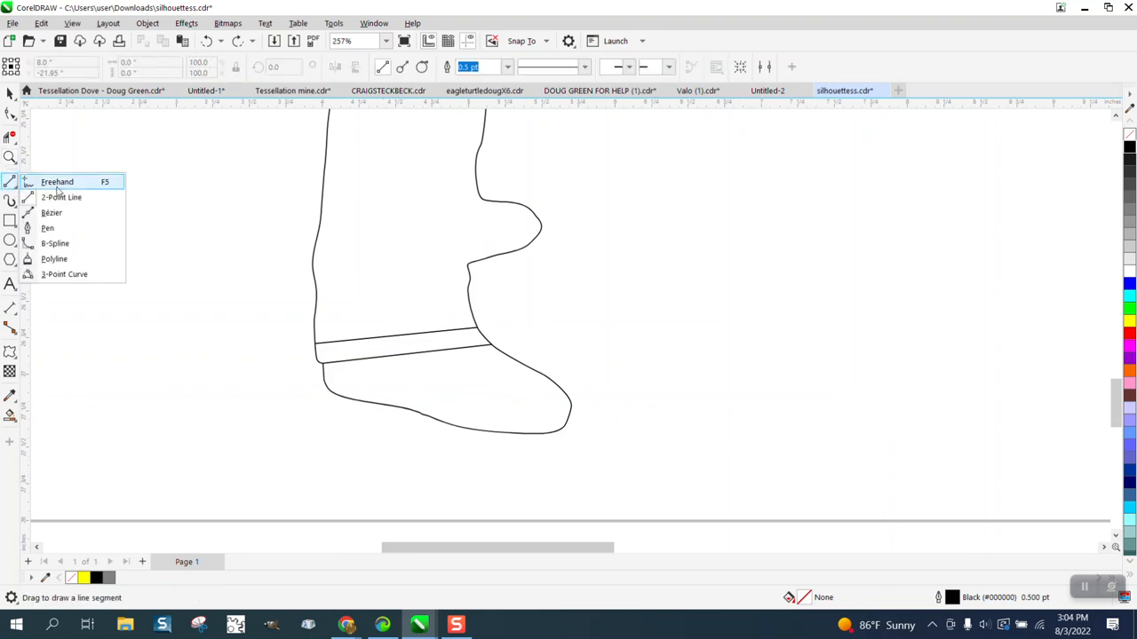
left_click(61, 197)
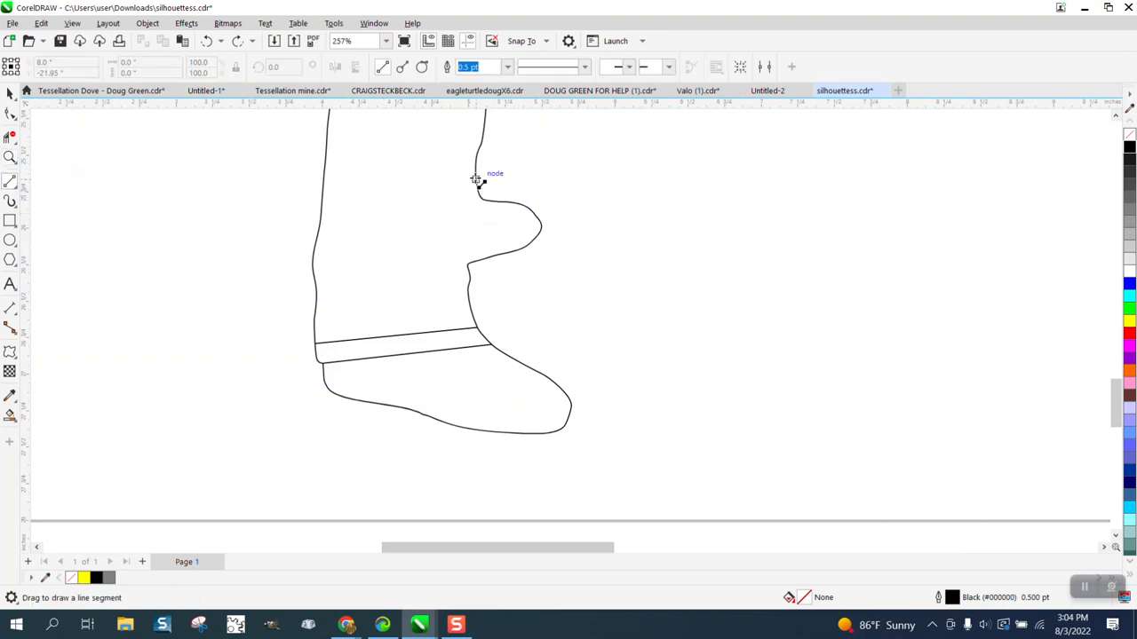
left_click_drag(476, 177, 468, 264)
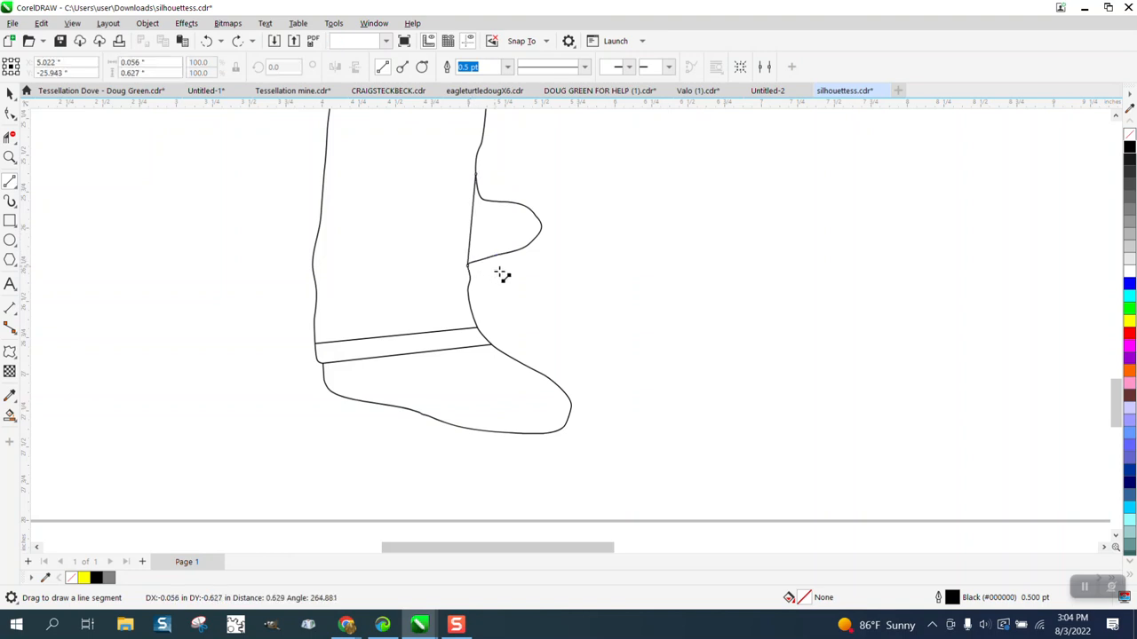
- Smart Fill the trouser leg and the band above the front shoe gray without outline, and send the band's fill to the back
left_click(9, 415)
left_click(380, 291)
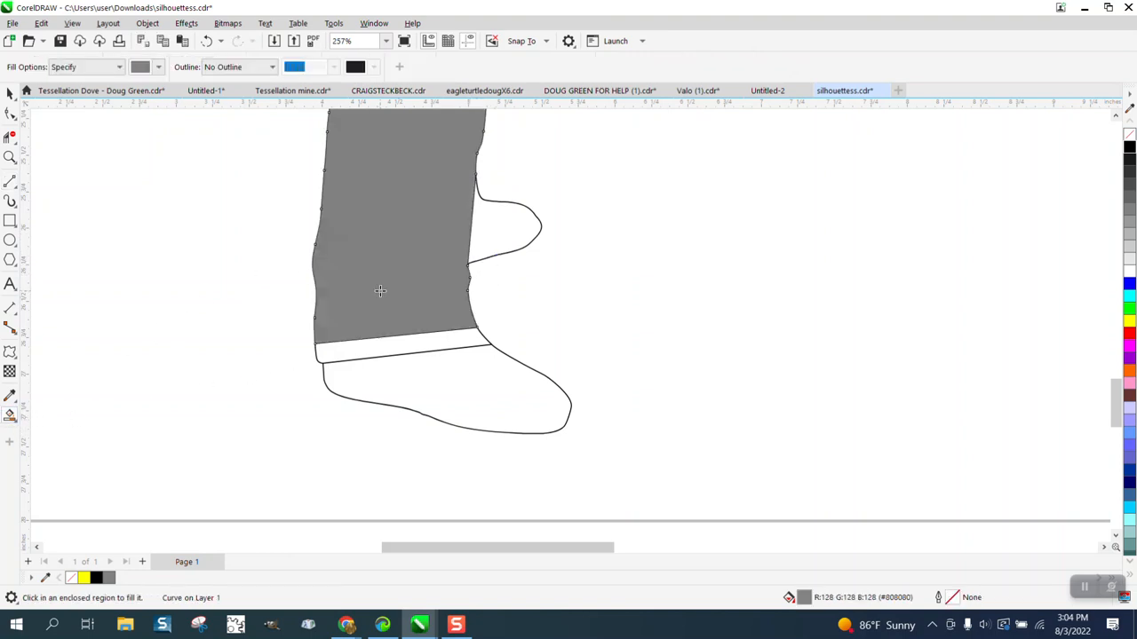
left_click(425, 339)
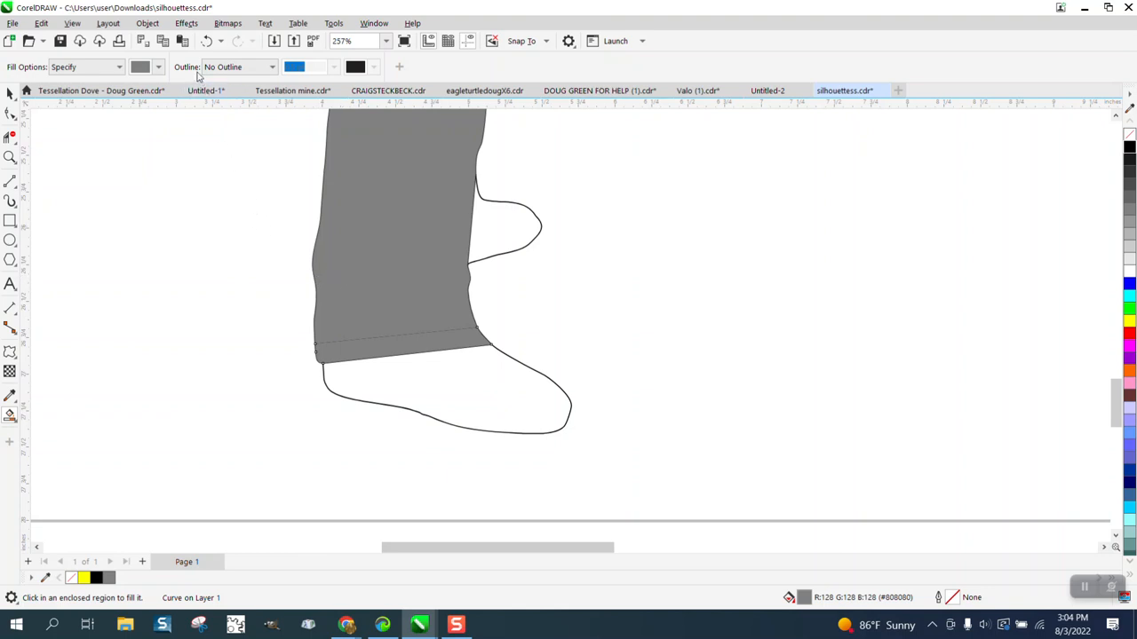
left_click(151, 25)
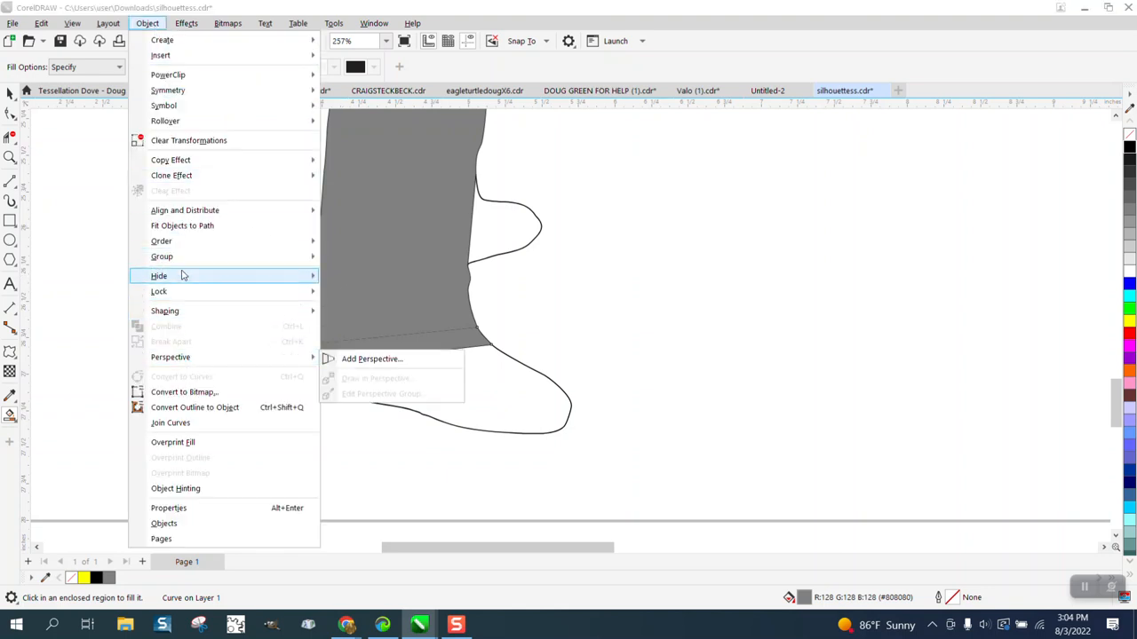
mouse_move(190, 245)
left_click(374, 259)
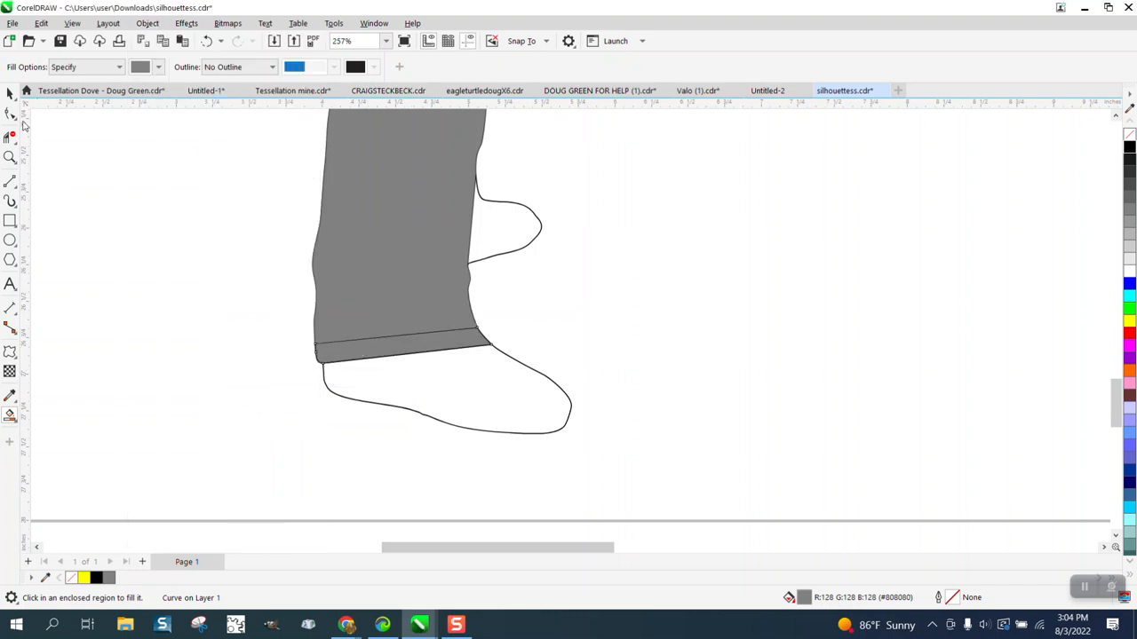
left_click(10, 92)
- Smart Fill the front shoe and the rear shoe with black and no outline
left_click(9, 415)
left_click(158, 66)
left_click(148, 136)
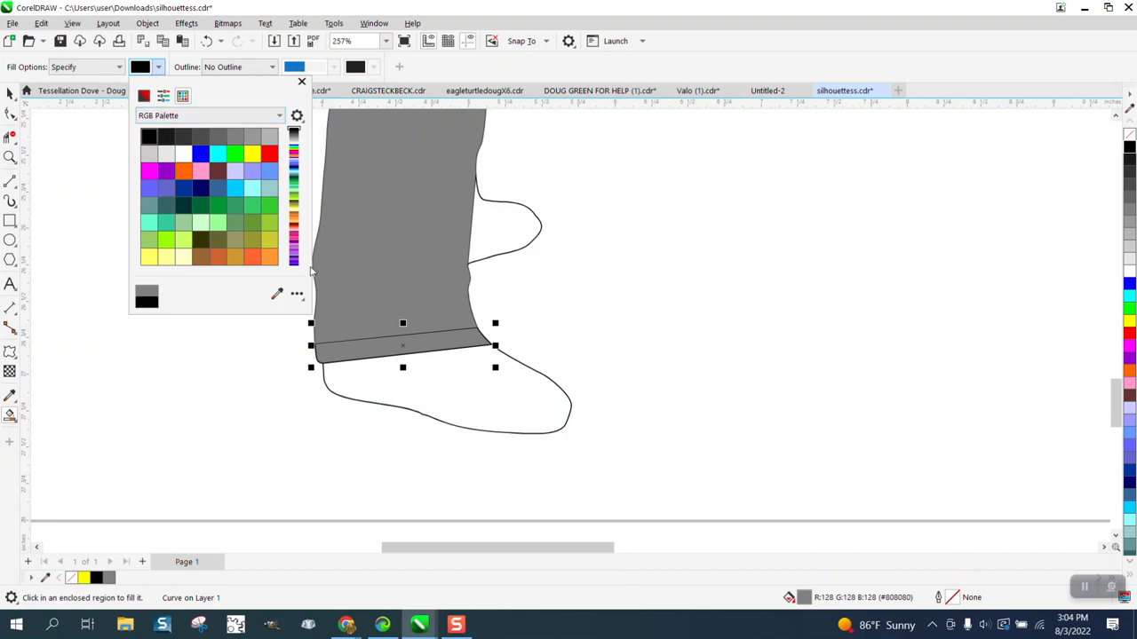
left_click(464, 373)
left_click(465, 373)
left_click(489, 243)
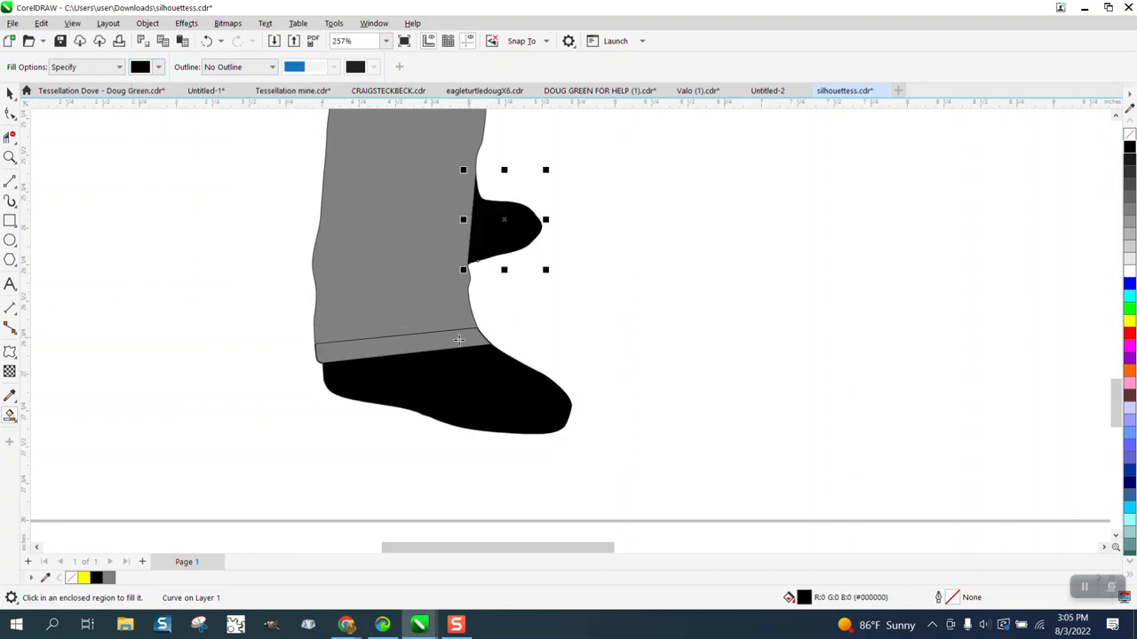
- Draw two 3-Point Curves about 0.5 inches long across the wrists, separating both hands from the jacket sleeves
scroll(459, 339, "down", 5)
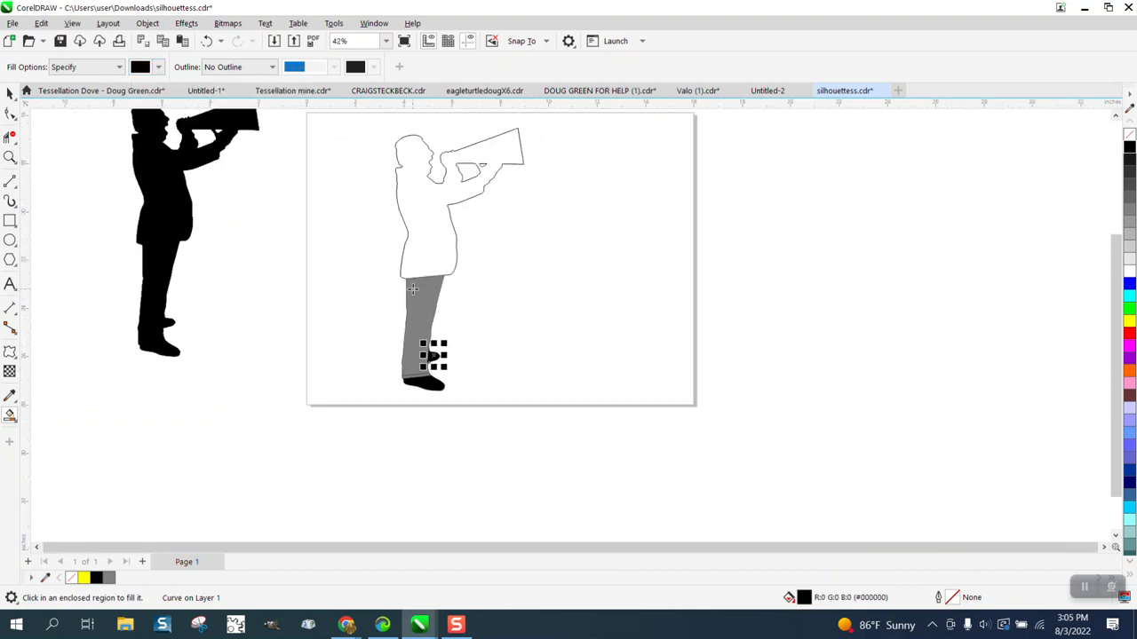
left_click(9, 157)
left_click_drag(367, 139, 584, 321)
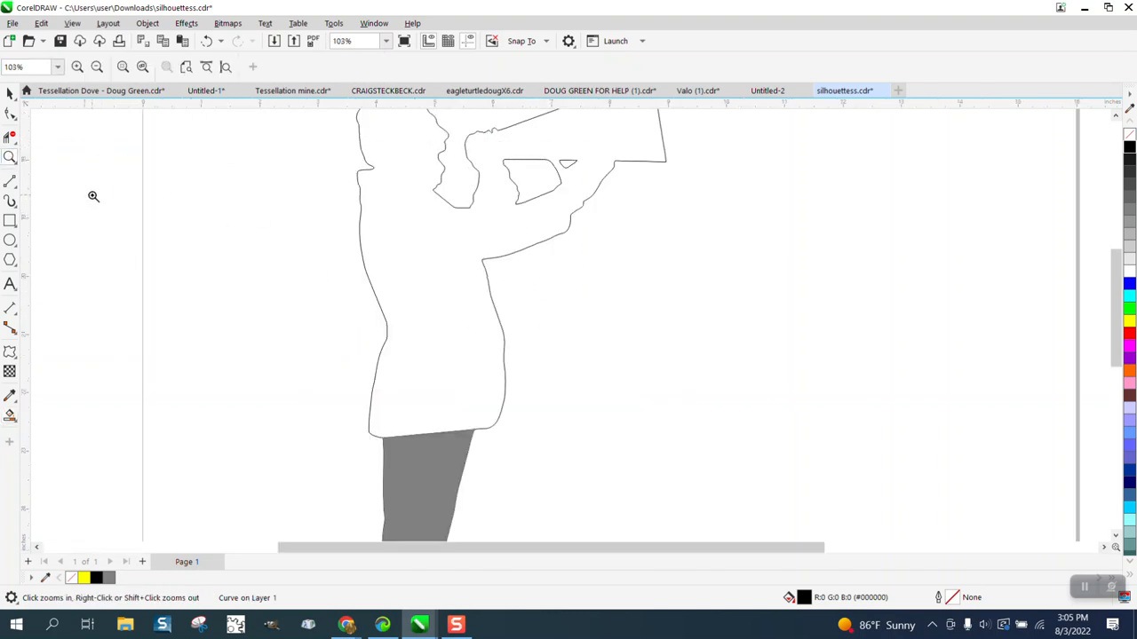
left_click(16, 190)
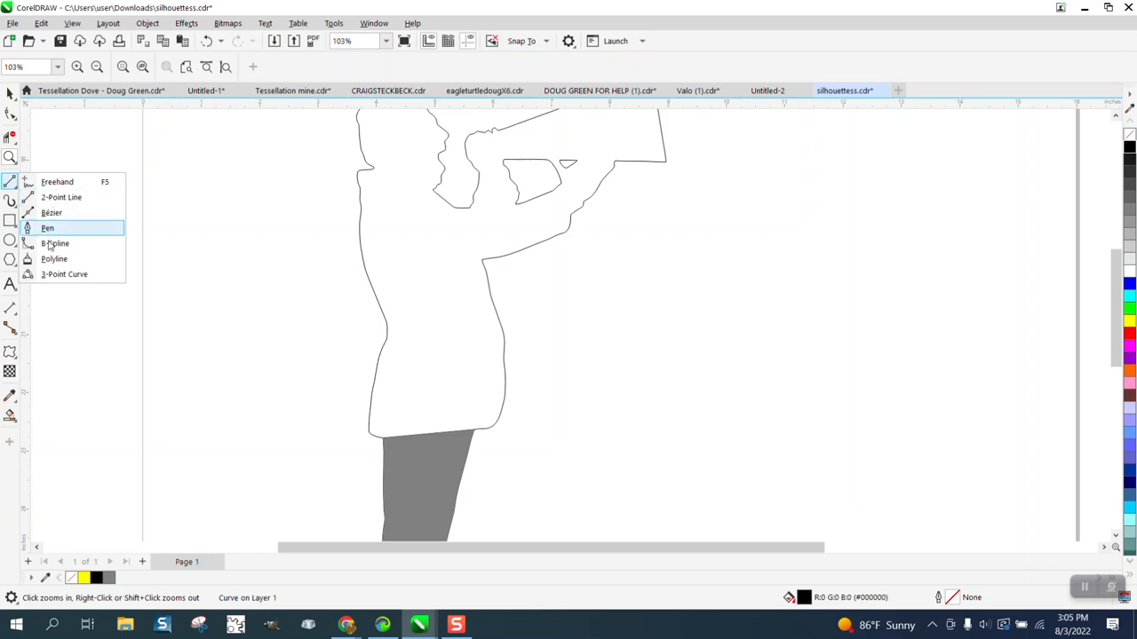
left_click(53, 272)
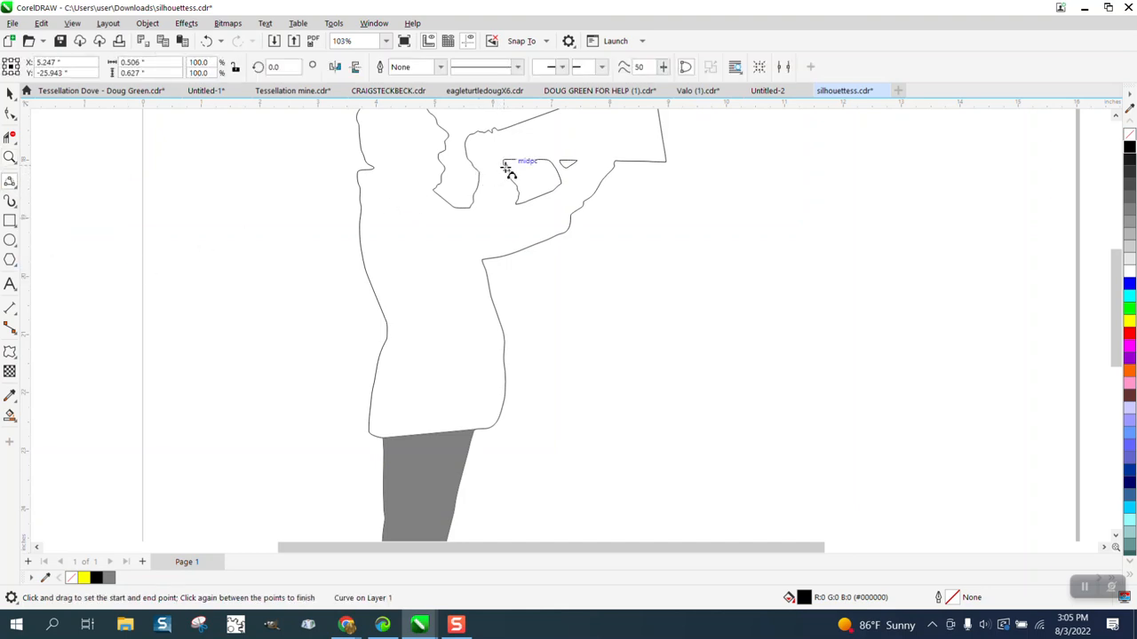
left_click_drag(507, 168, 487, 175)
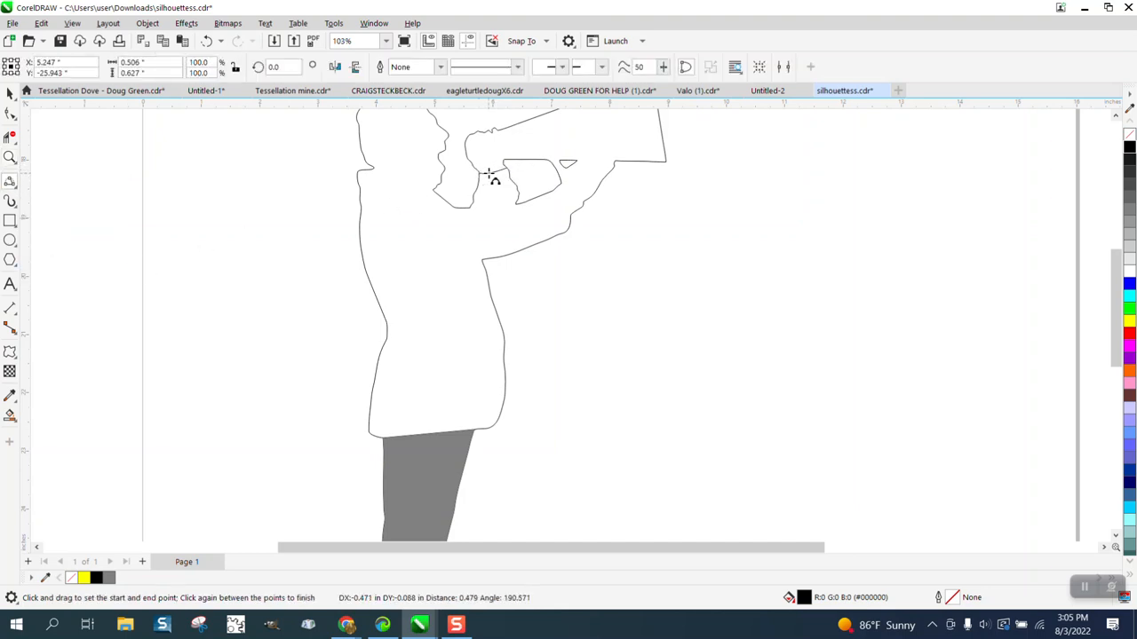
left_click(490, 176)
left_click_drag(589, 204, 565, 191)
left_click(566, 192)
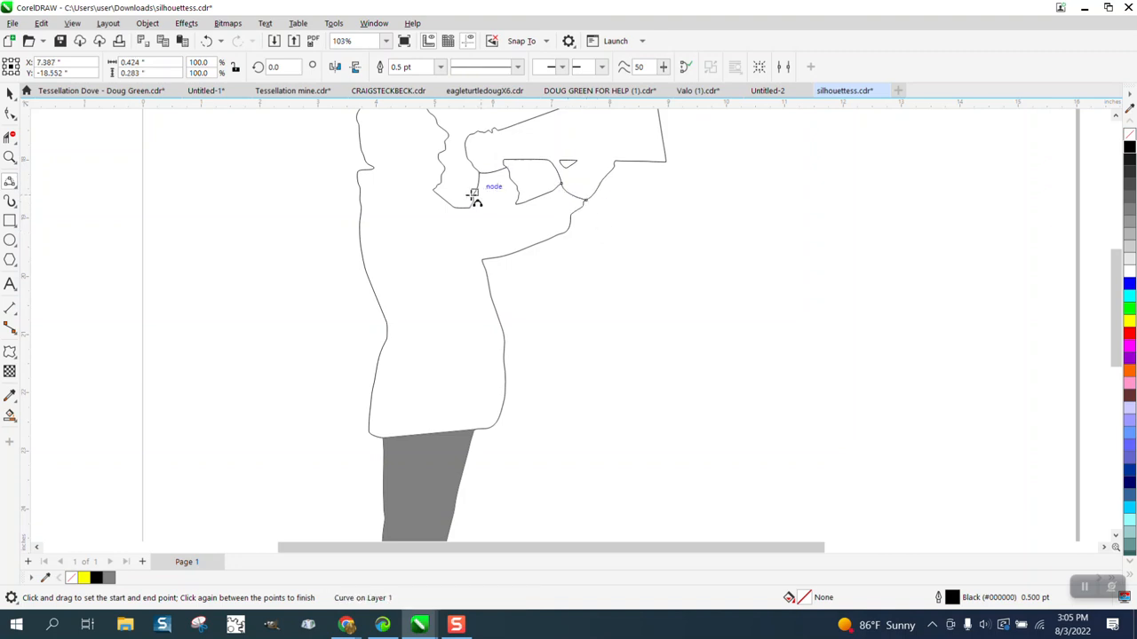
- Draw a 3-Point Curve about 1 inch wide from the chin to the back of the neck, separating head and jacket
left_click_drag(433, 191, 378, 177)
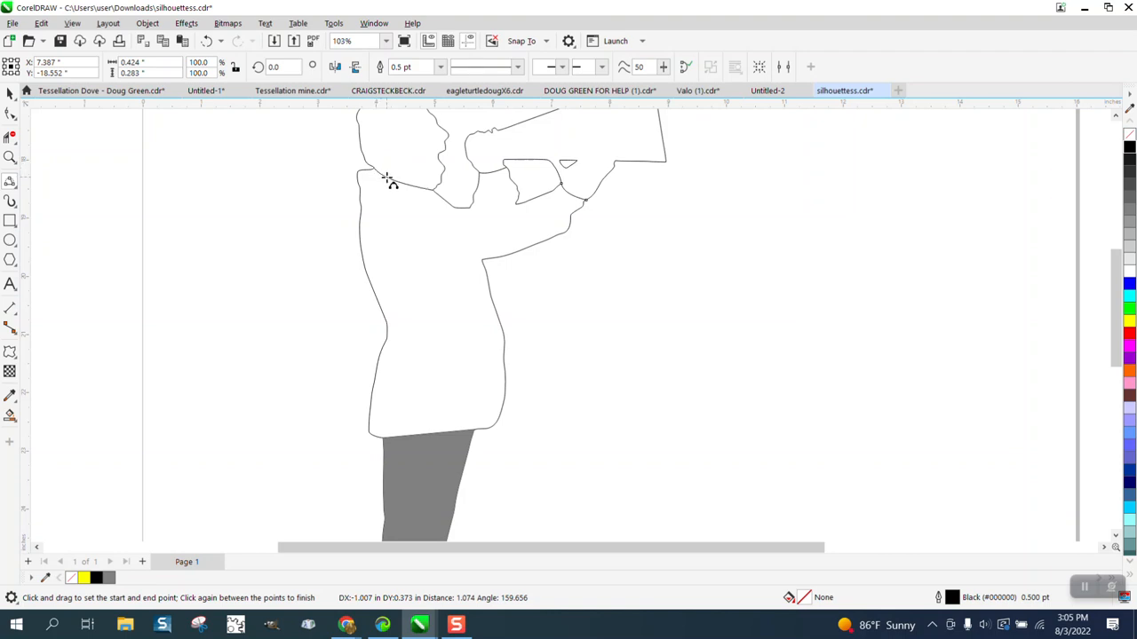
left_click(385, 179)
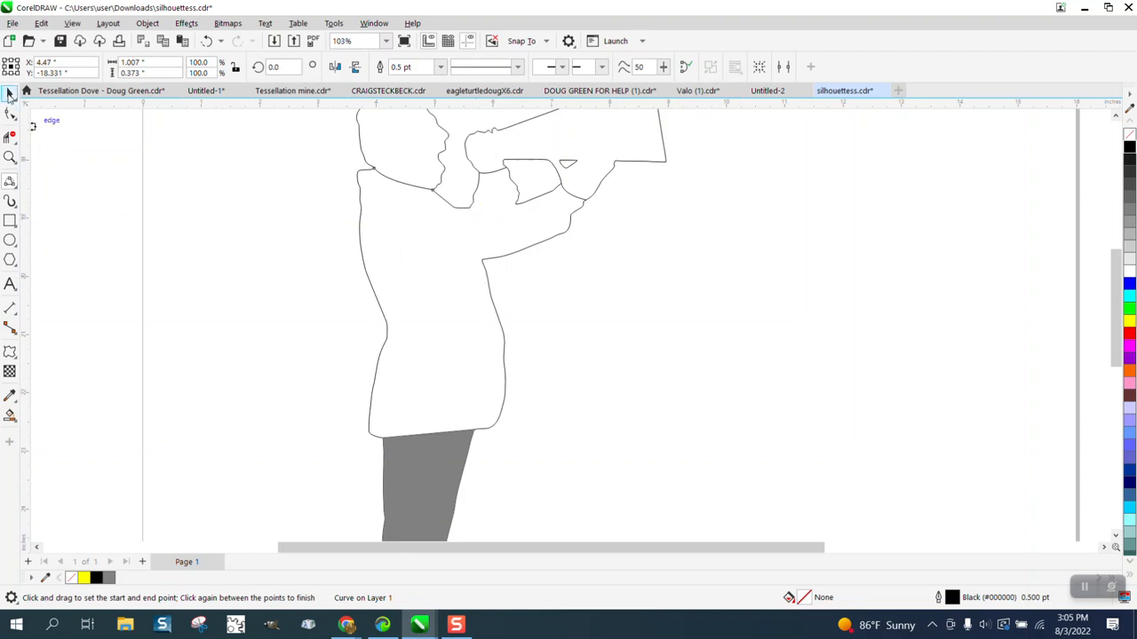
left_click(9, 94)
- Smart Fill the jacket area with the blue-violet #6666CC and no outline
left_click(10, 414)
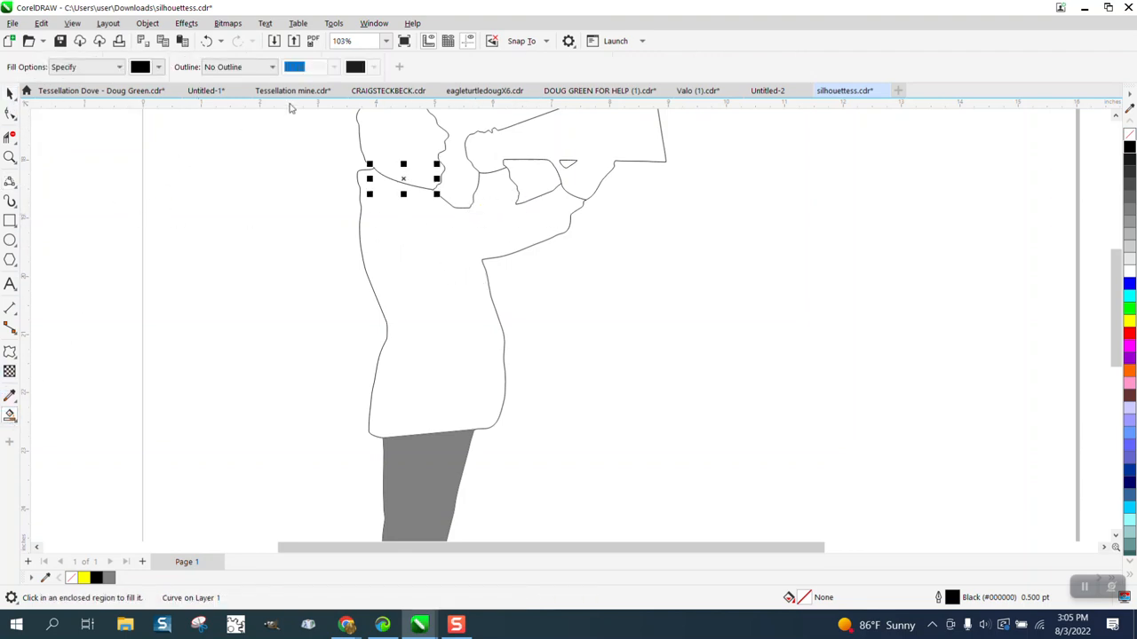
left_click(160, 69)
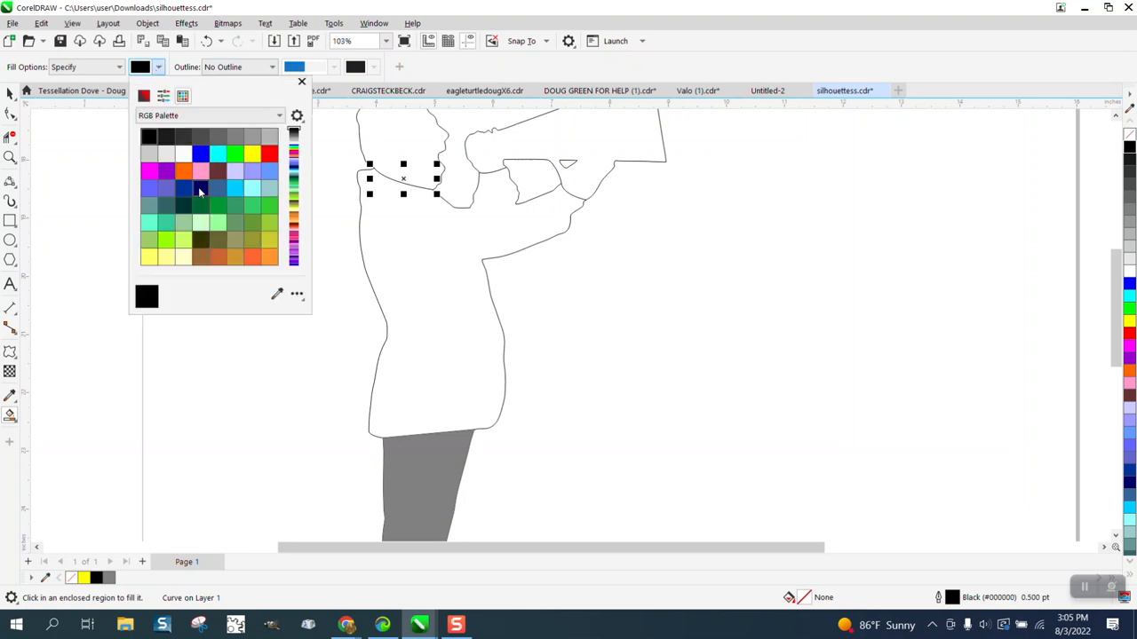
left_click(167, 187)
left_click(422, 257)
left_click(423, 256)
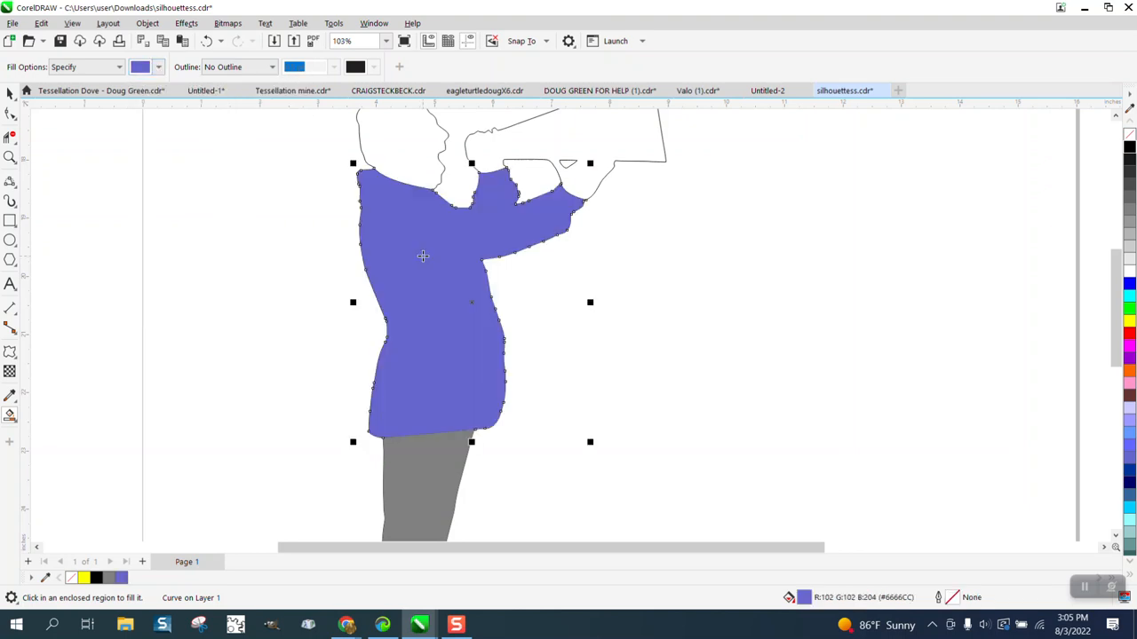
- Draw a 2-Point Line about 0.22 inches long along the megaphone's lower edge, joining the small triangular opening to the larger arm opening
scroll(303, 280, "down", 1)
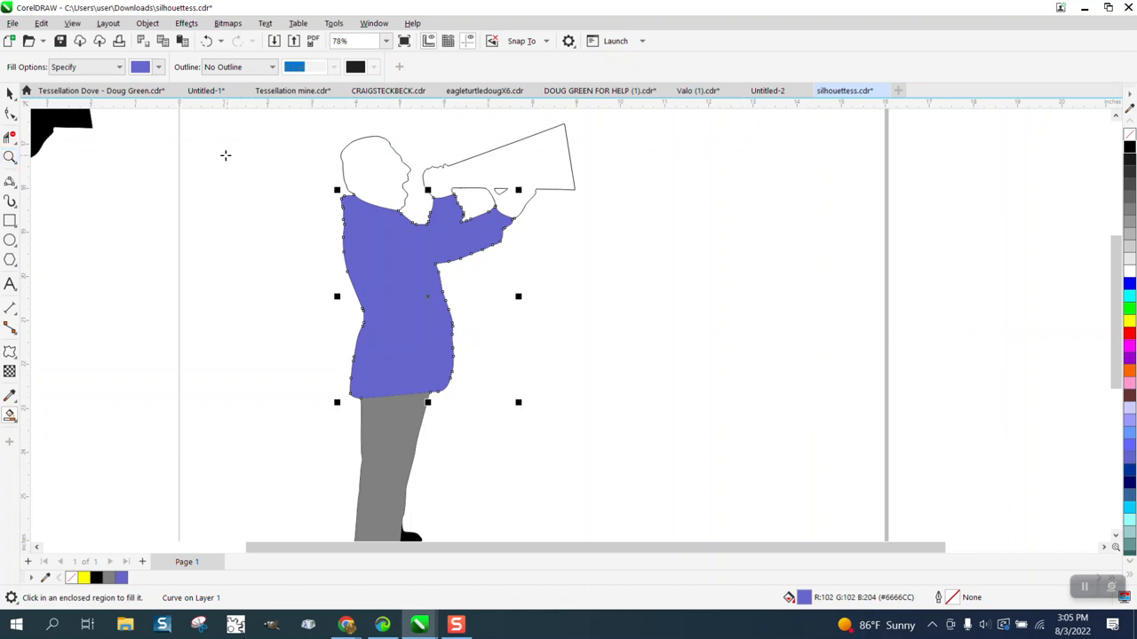
left_click(9, 156)
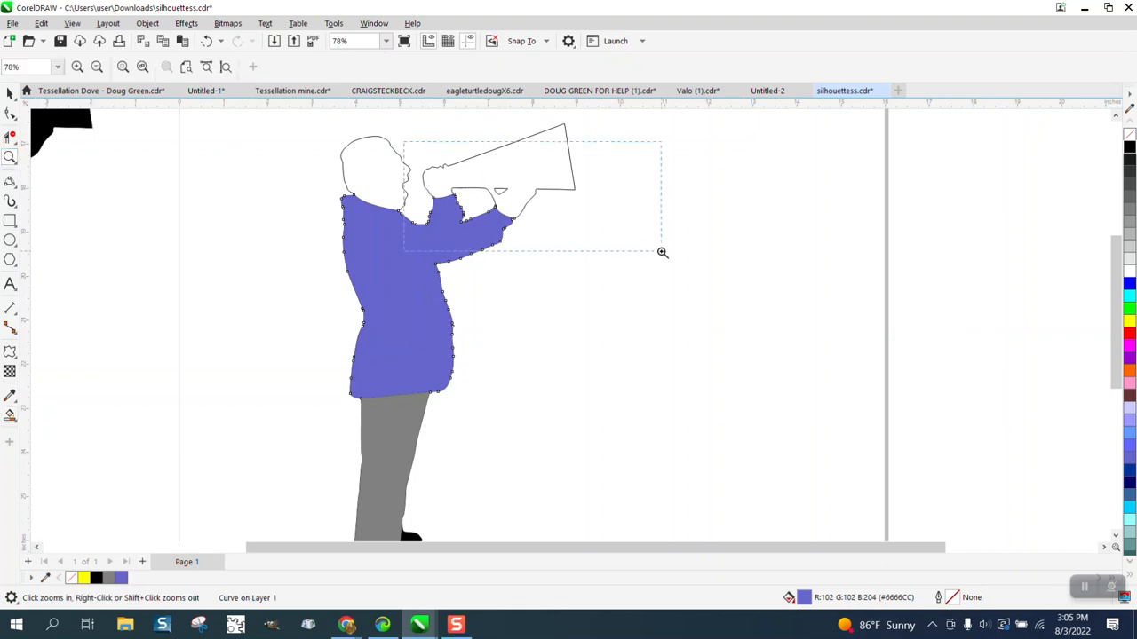
left_click_drag(404, 142, 662, 253)
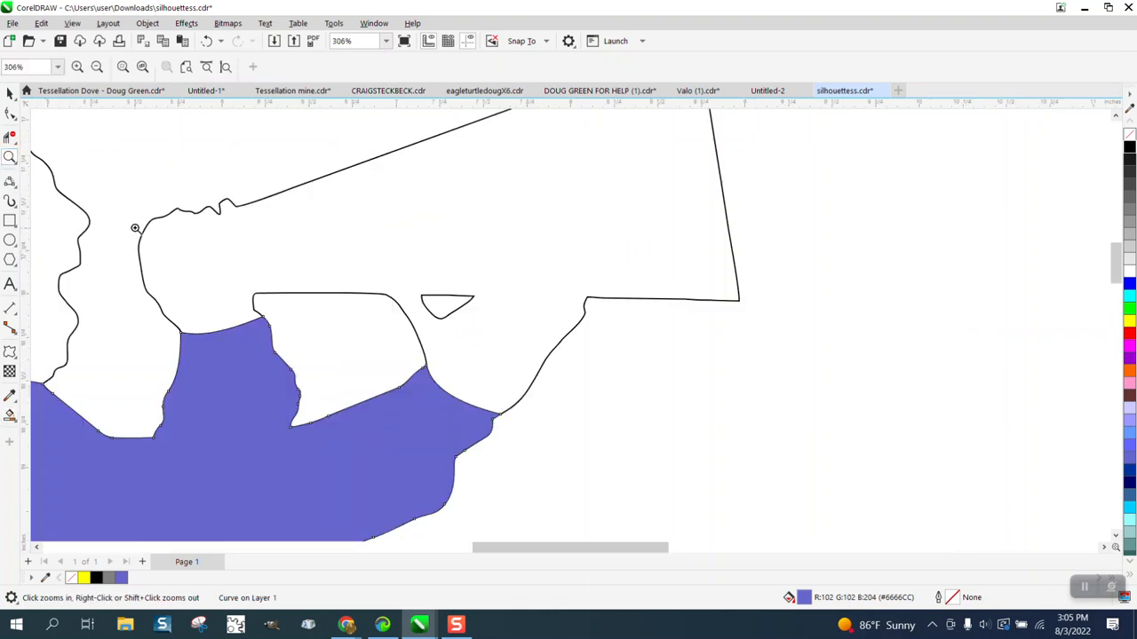
left_click(15, 189)
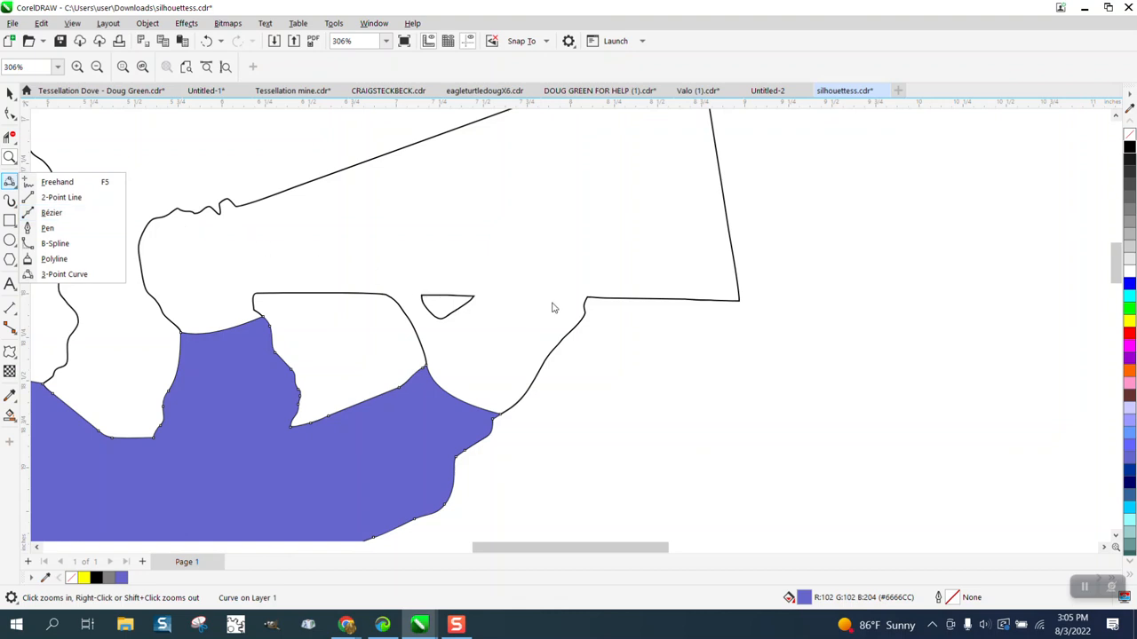
left_click(73, 200)
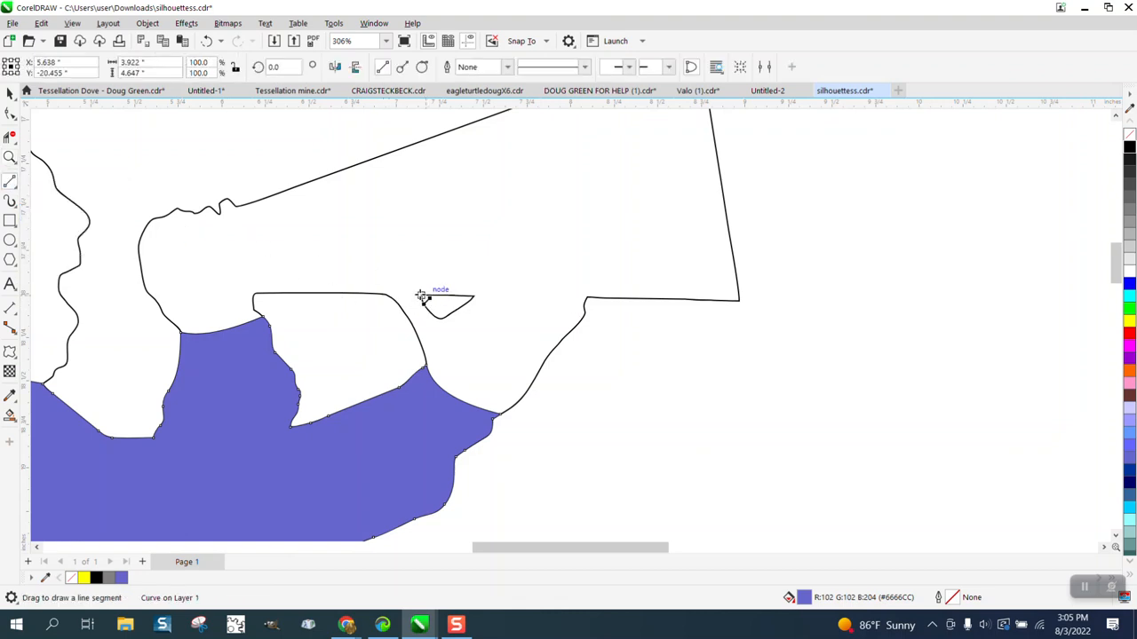
left_click_drag(424, 296, 386, 296)
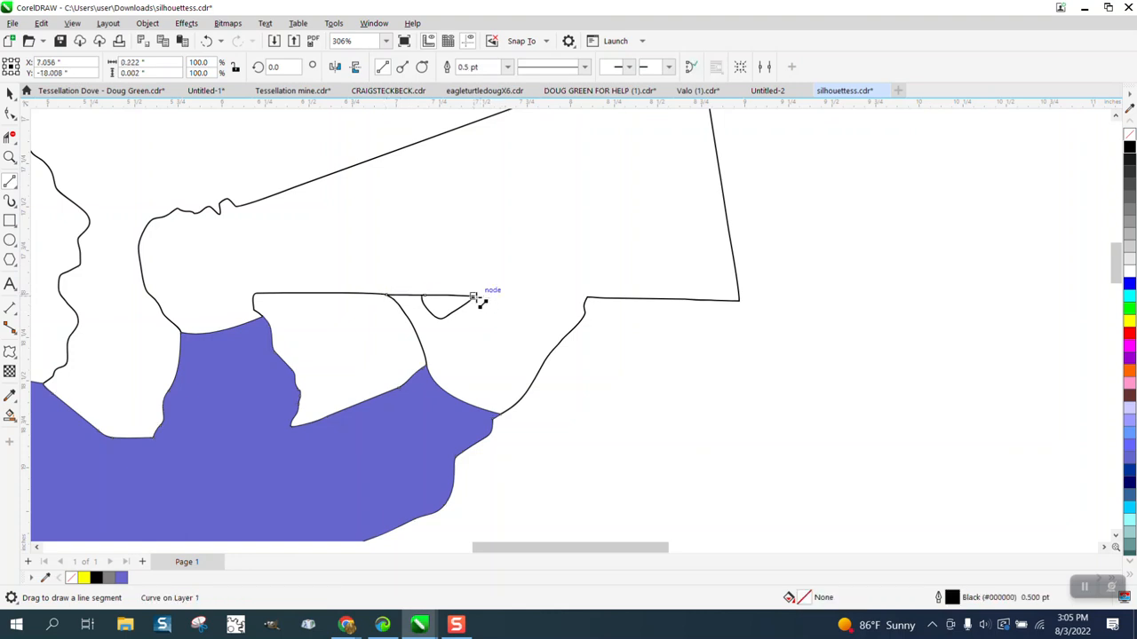
- Draw a Freehand outline of four fingers about 0.76 inches wide over the megaphone, from the triangular opening to the hand's outer edge
left_click(13, 185)
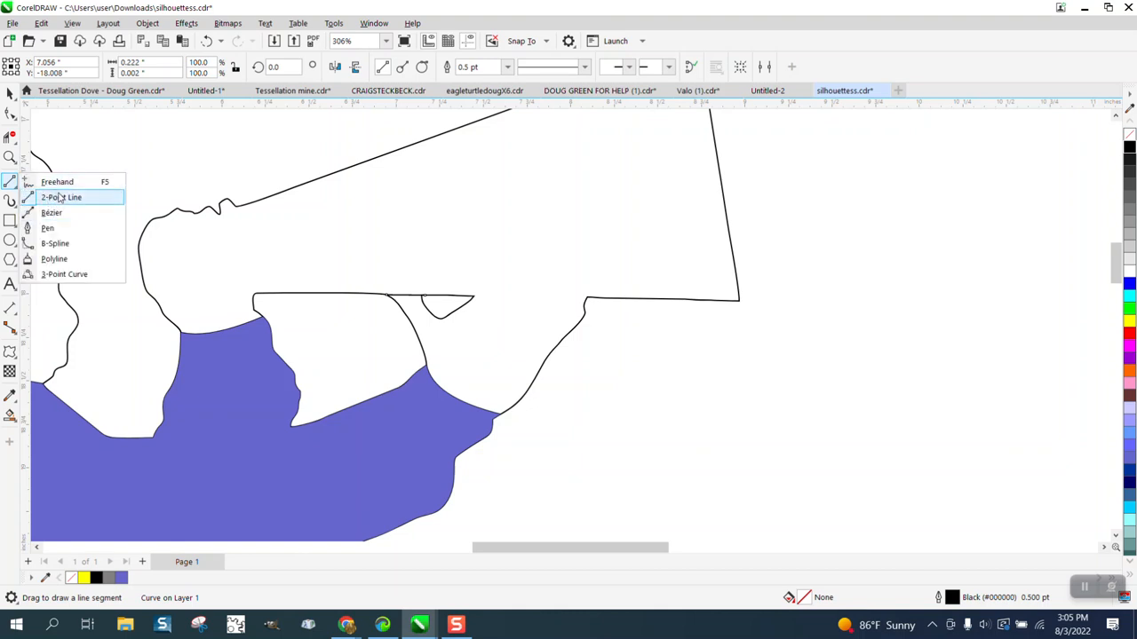
left_click(57, 184)
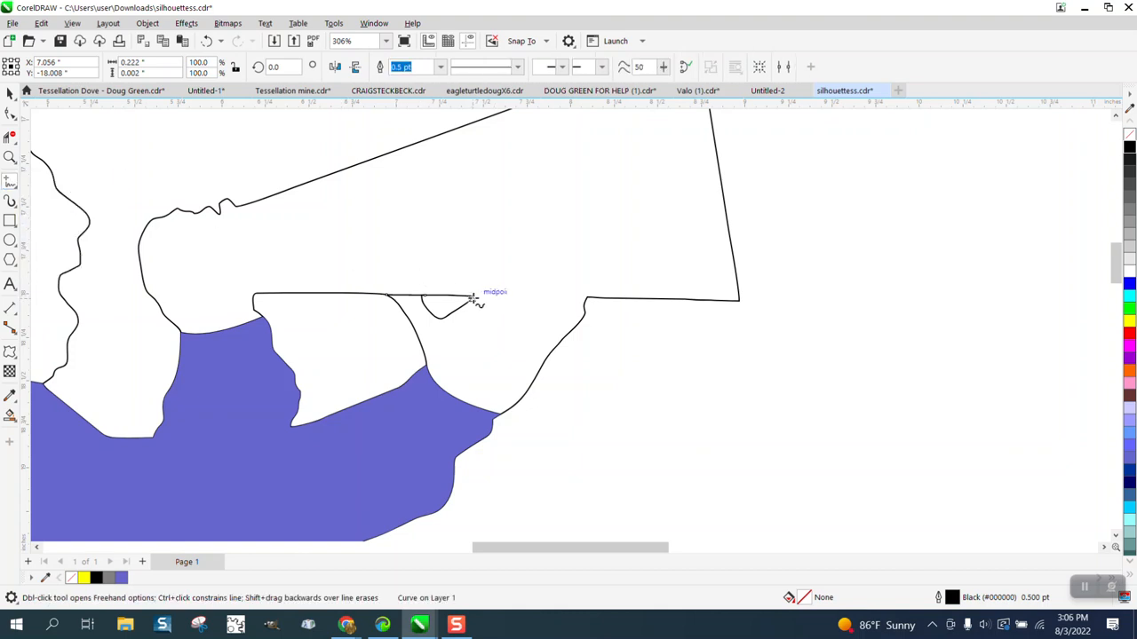
mouse_move(473, 297)
left_mouse_down()
mouse_move(511, 249)
mouse_move(523, 246)
mouse_move(513, 282)
mouse_move(537, 246)
left_mouse_up()
mouse_move(548, 243)
left_mouse_down()
mouse_move(537, 284)
mouse_move(570, 240)
mouse_move(561, 284)
mouse_move(598, 249)
mouse_move(586, 301)
left_mouse_up()
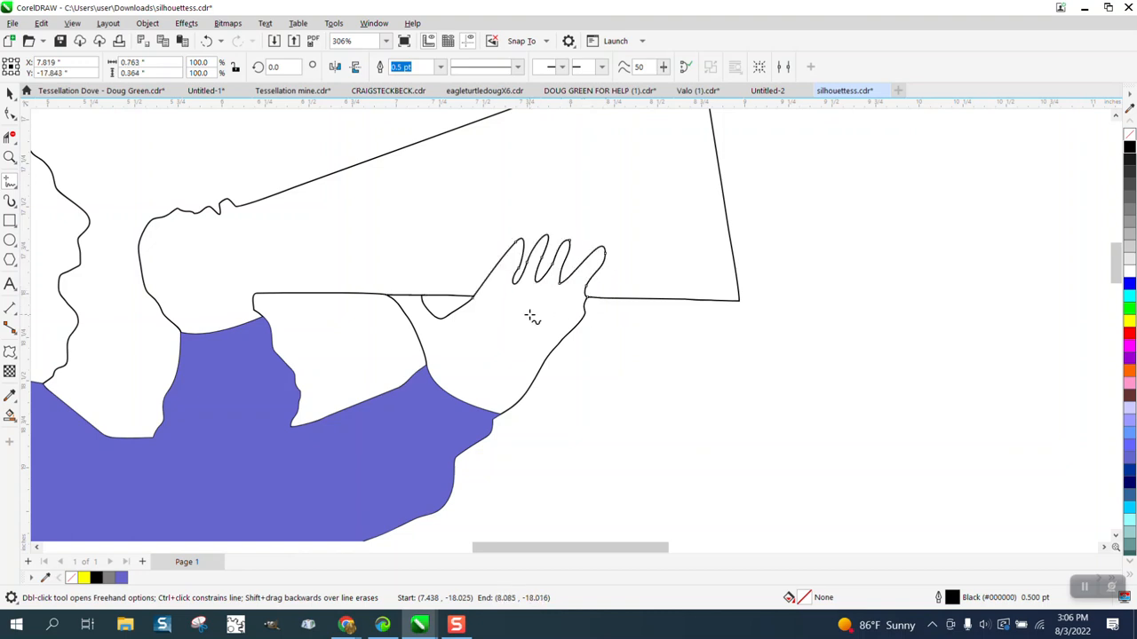
- Try a pink #FF99CC Smart Fill without outline on the front hand, and undo it
left_click(9, 414)
left_click(157, 69)
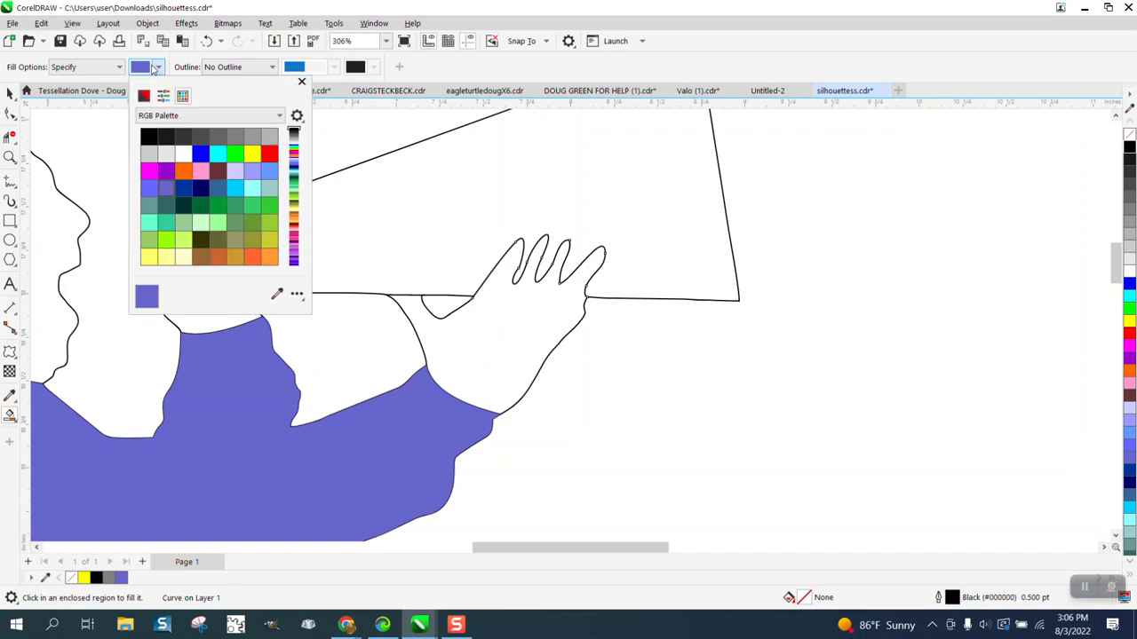
left_click(200, 171)
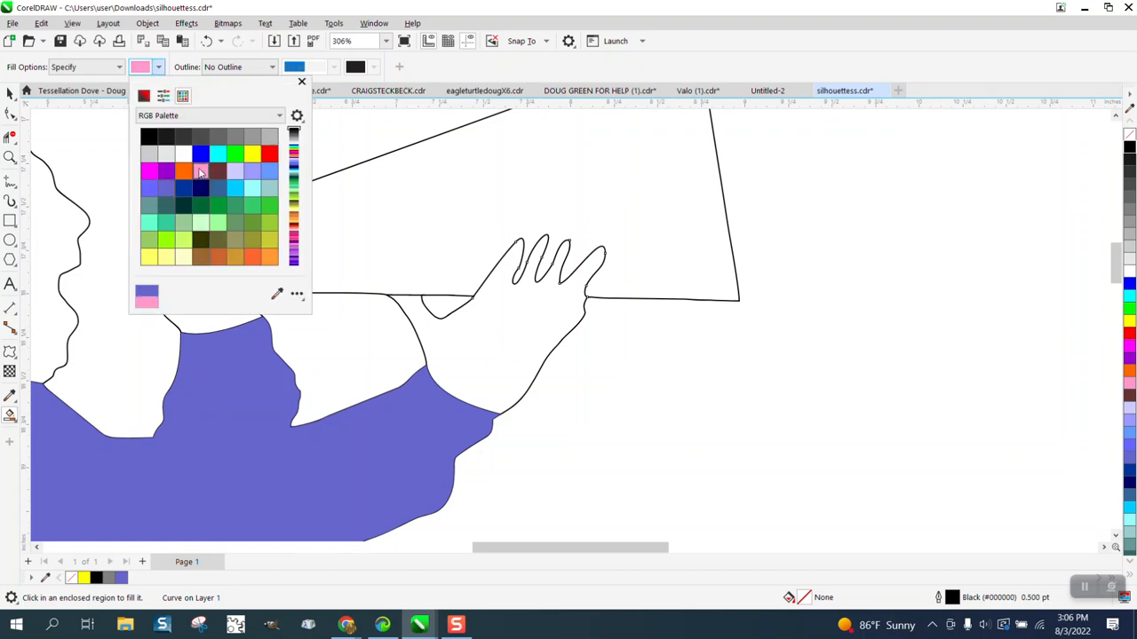
left_click(515, 332)
left_click(464, 341)
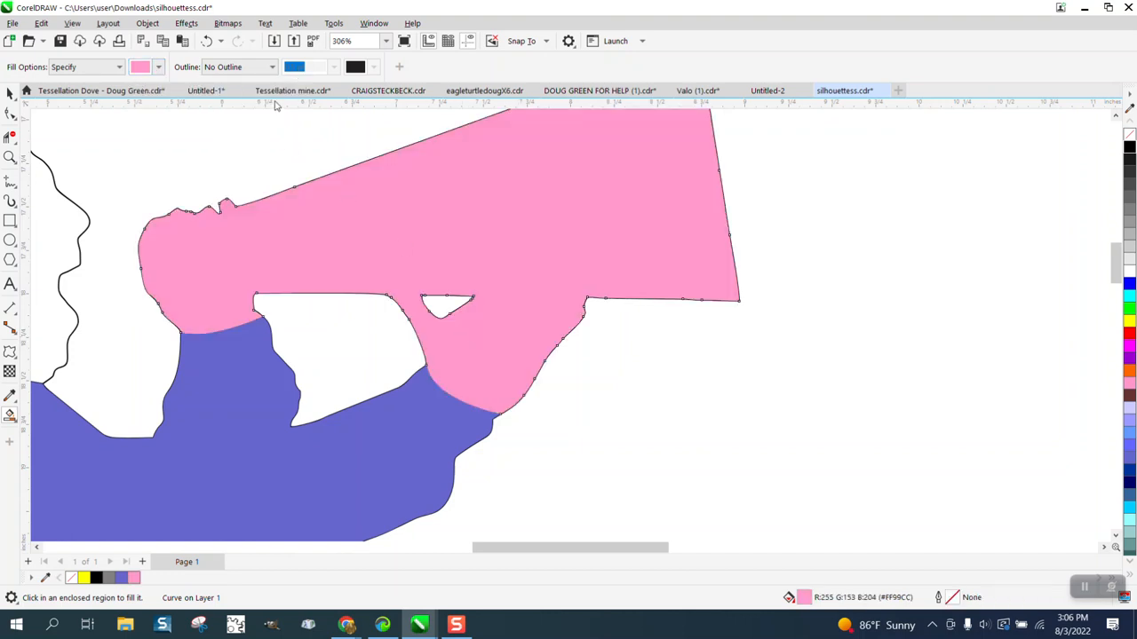
left_click(206, 41)
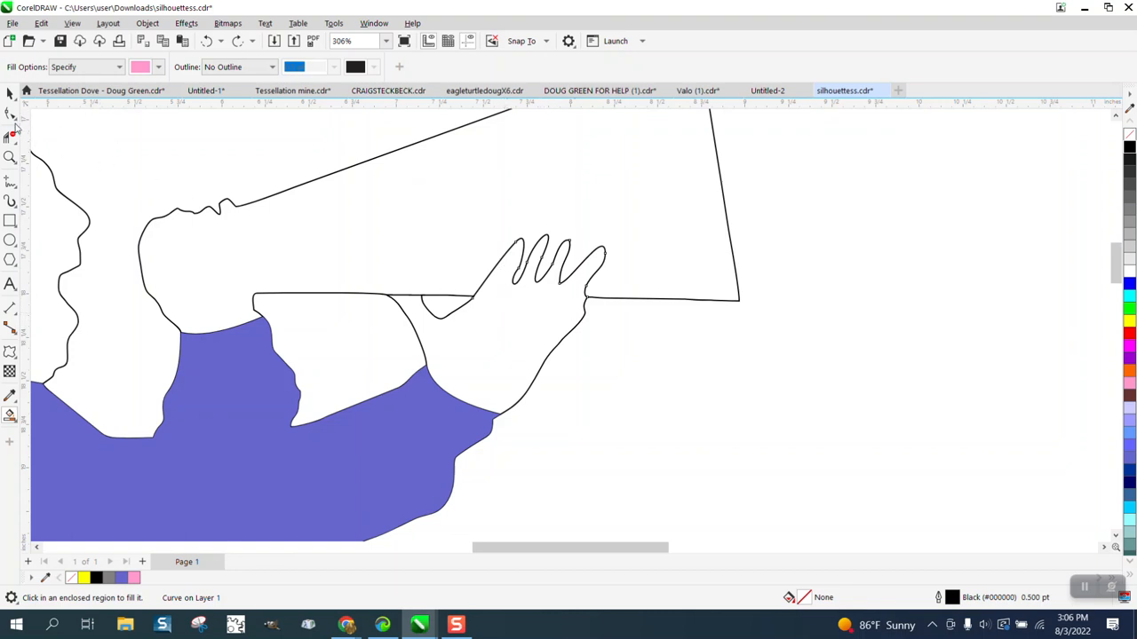
- Draw a 2-Point Line about 0.5 inches tall across the megaphone's narrow end, separating the megaphone from the hand near the face
left_click(11, 157)
left_click_drag(147, 175, 370, 361)
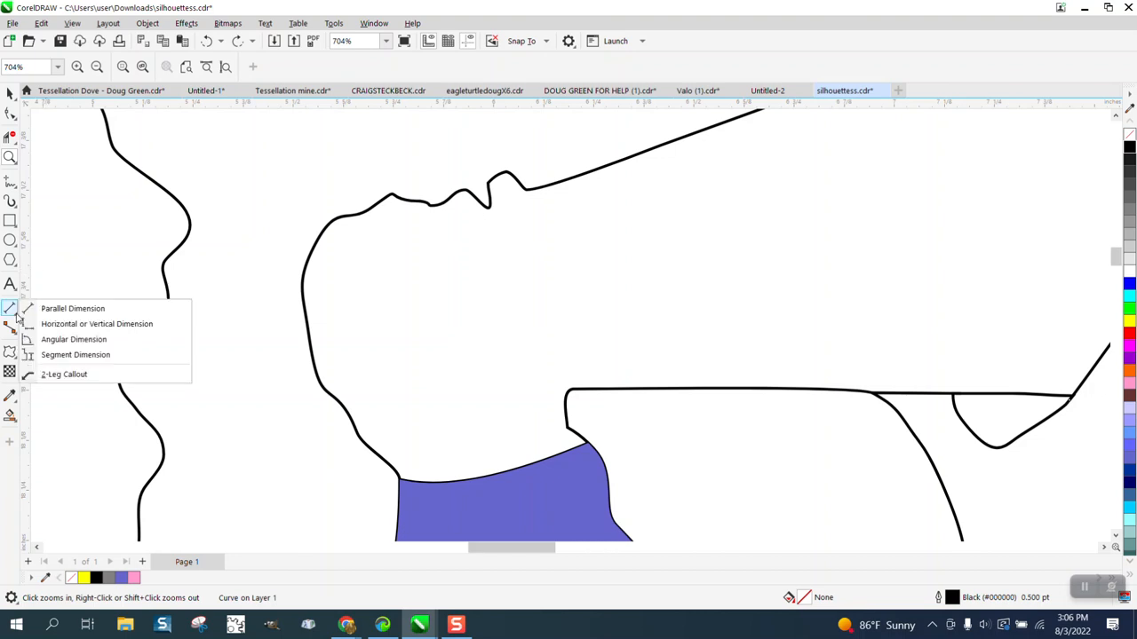
mouse_move(13, 184)
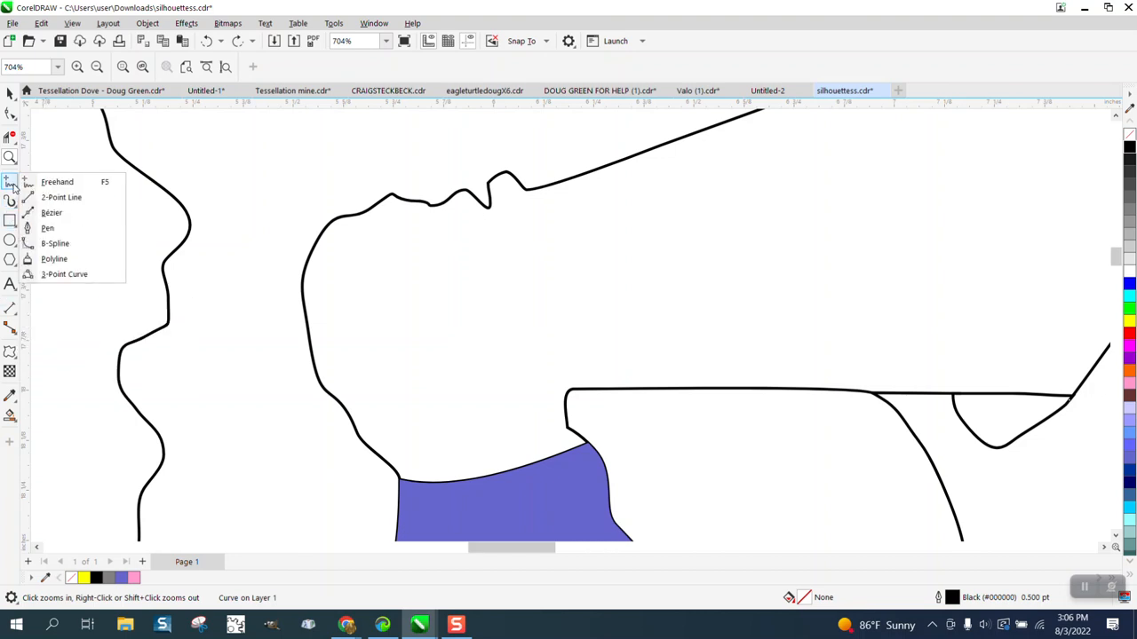
left_click(70, 197)
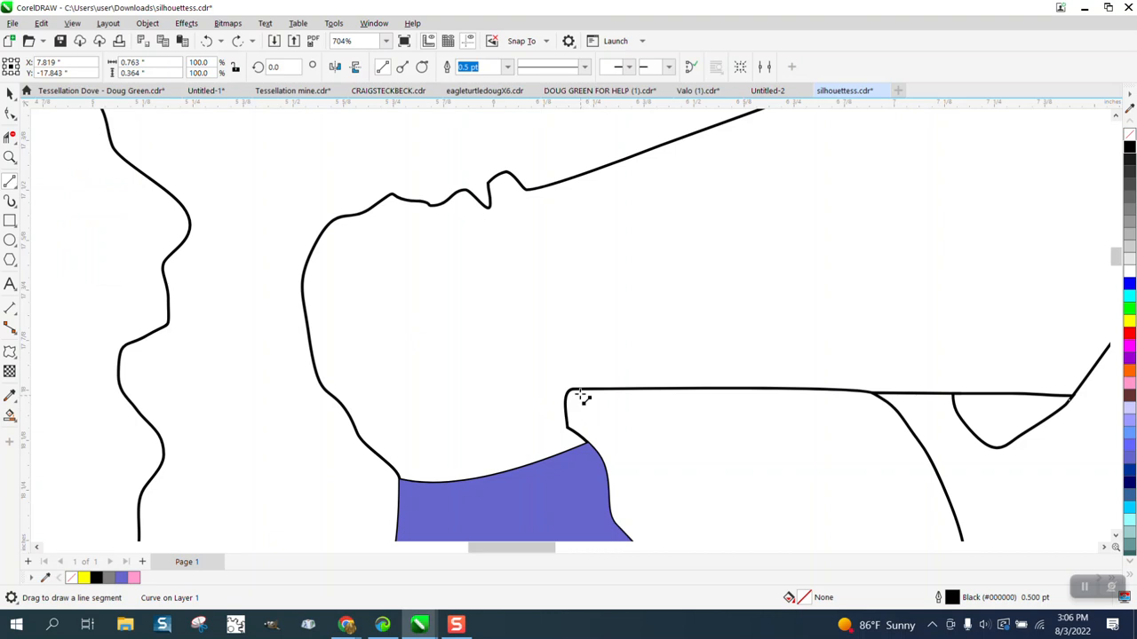
left_click_drag(569, 387, 534, 188)
scroll(256, 222, "down", 2)
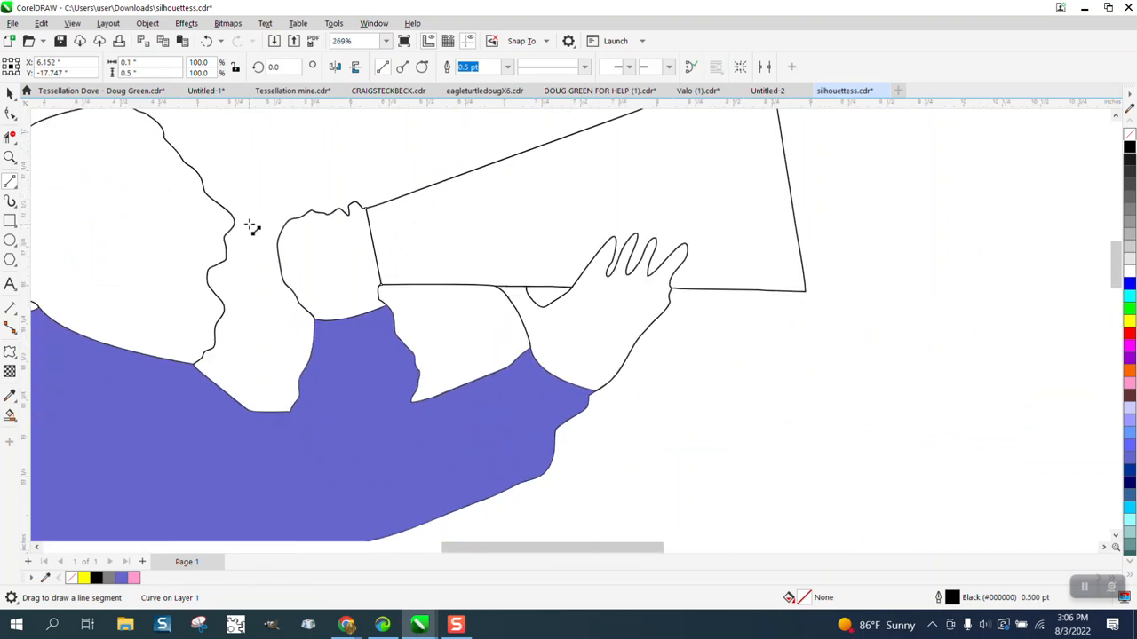
- Smart Fill the megaphone area with red #FF0000 and no outline
left_click(9, 157)
left_click_drag(750, 320, 749, 320)
scroll(738, 321, "down", 2)
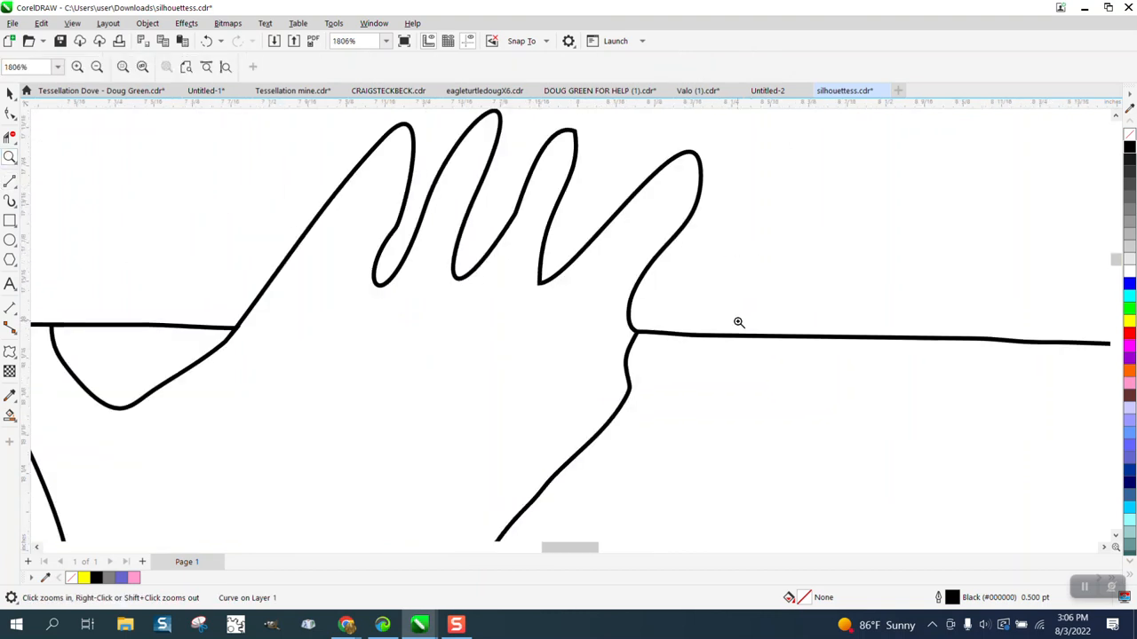
left_click_drag(264, 310, 383, 355)
scroll(418, 317, "down", 4)
scroll(434, 321, "down", 3)
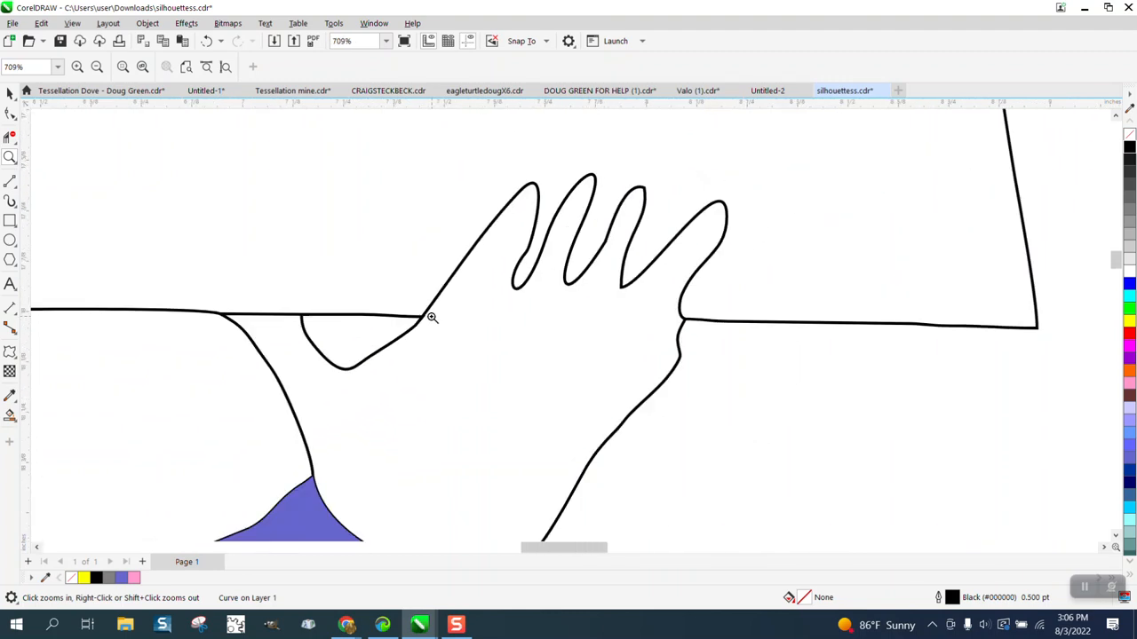
left_click(10, 415)
left_click(159, 68)
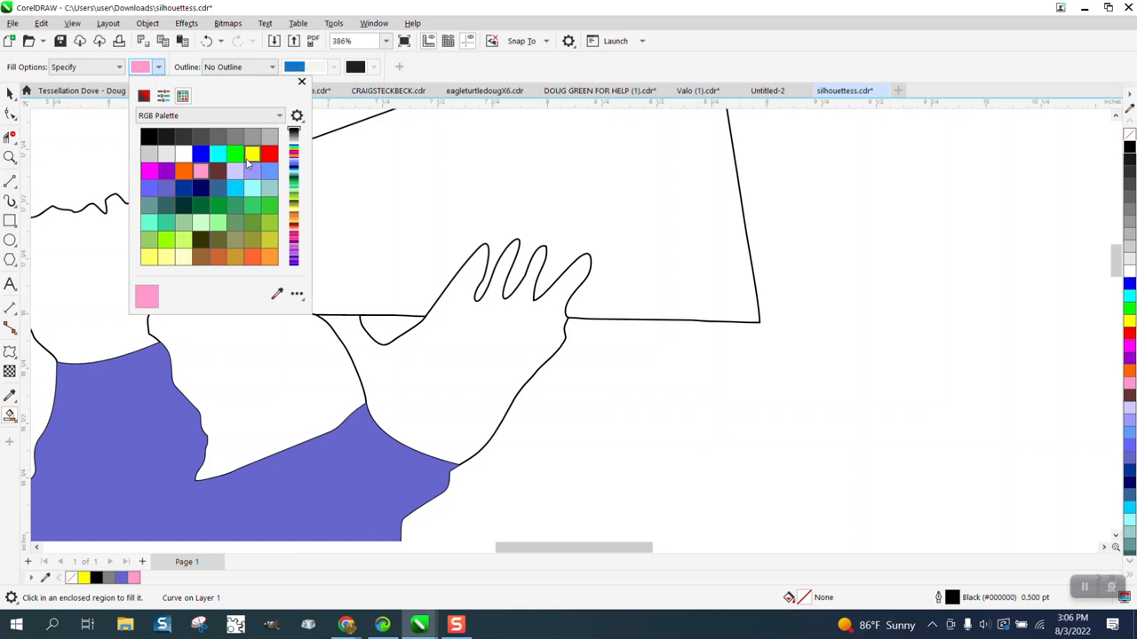
left_click(269, 154)
left_click(326, 175)
left_click(353, 177)
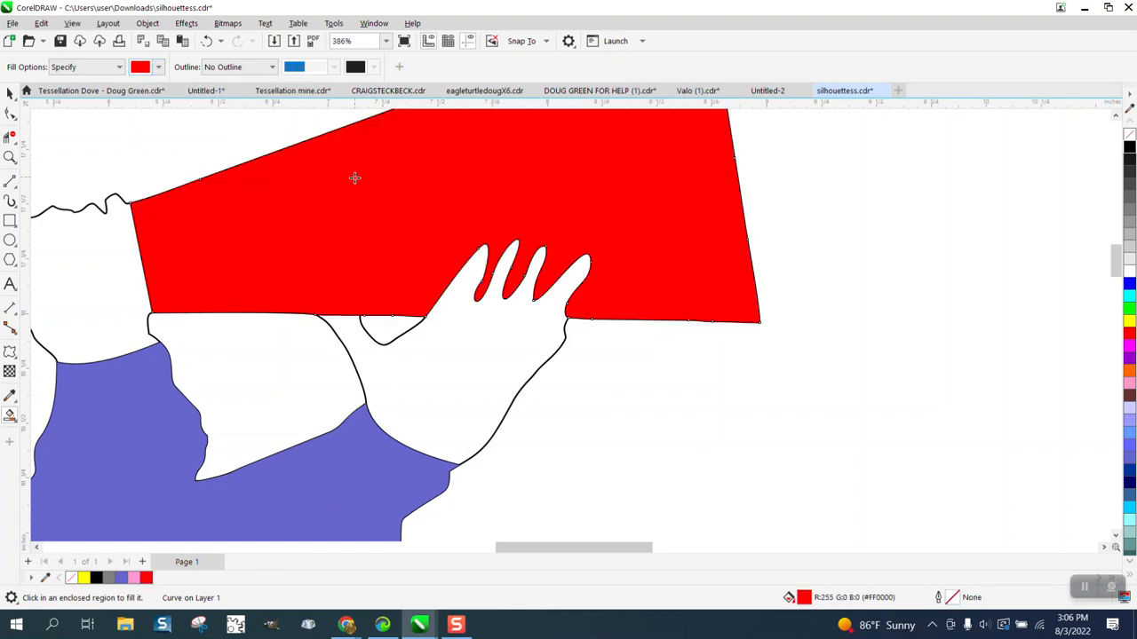
- Smart Fill both hands with pink #FF99CC and no outline
scroll(422, 210, "down", 1)
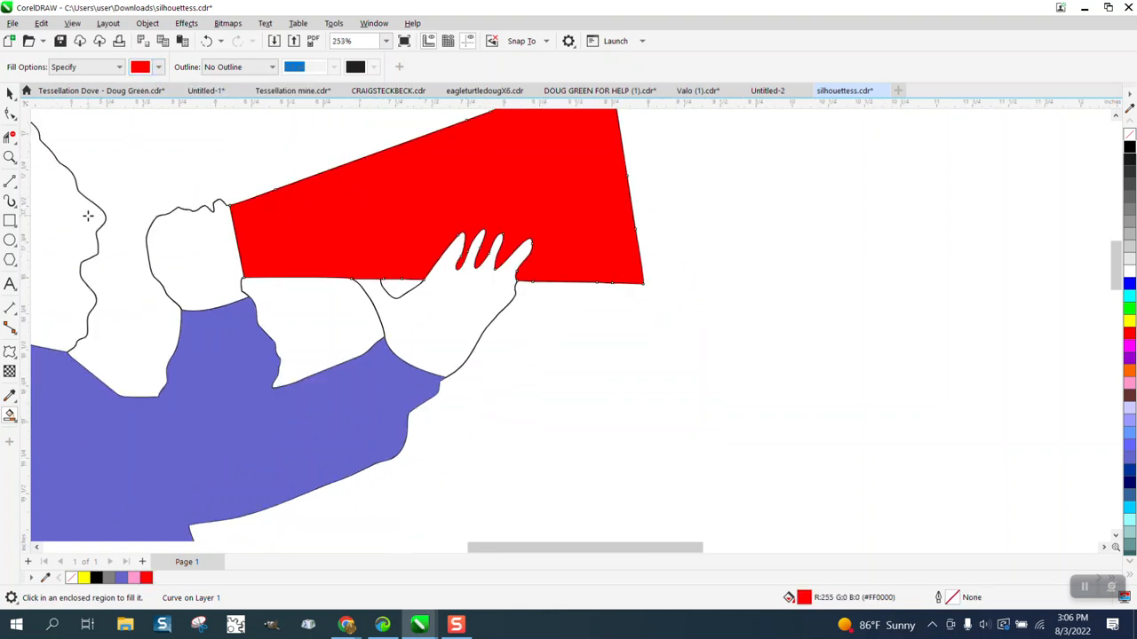
left_click(159, 68)
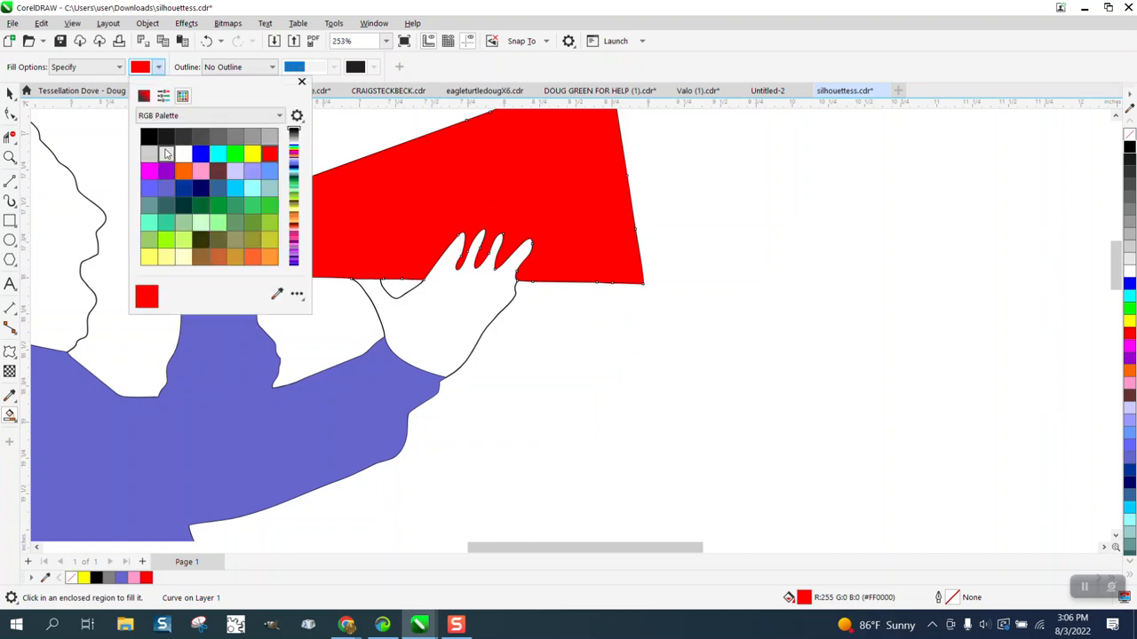
left_click(200, 171)
left_click(431, 317)
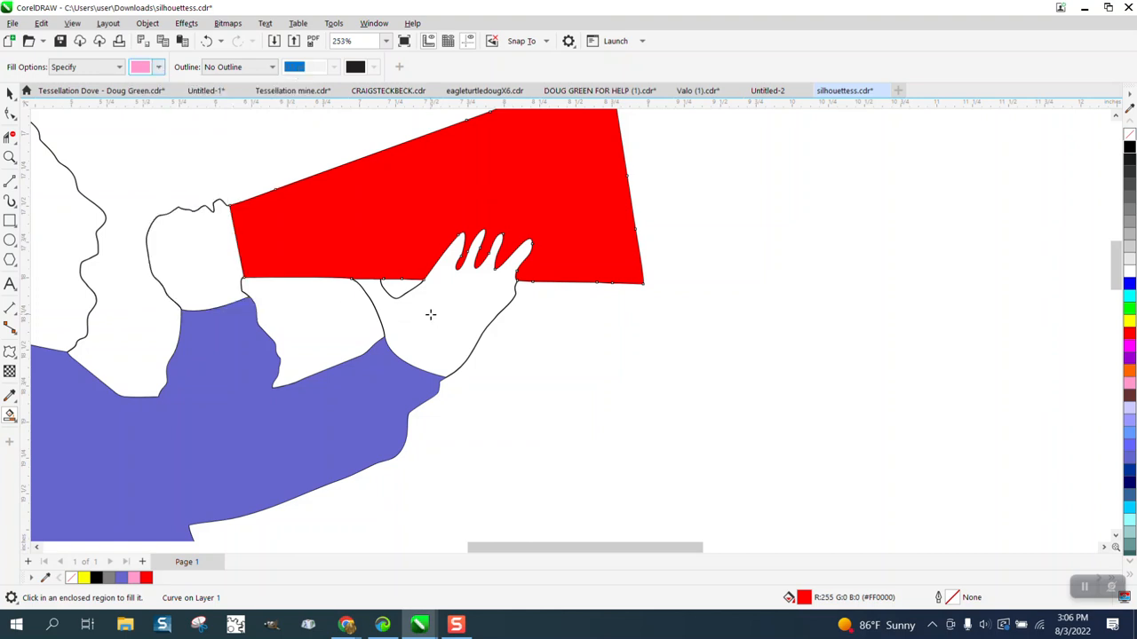
left_click(432, 317)
left_click(219, 267)
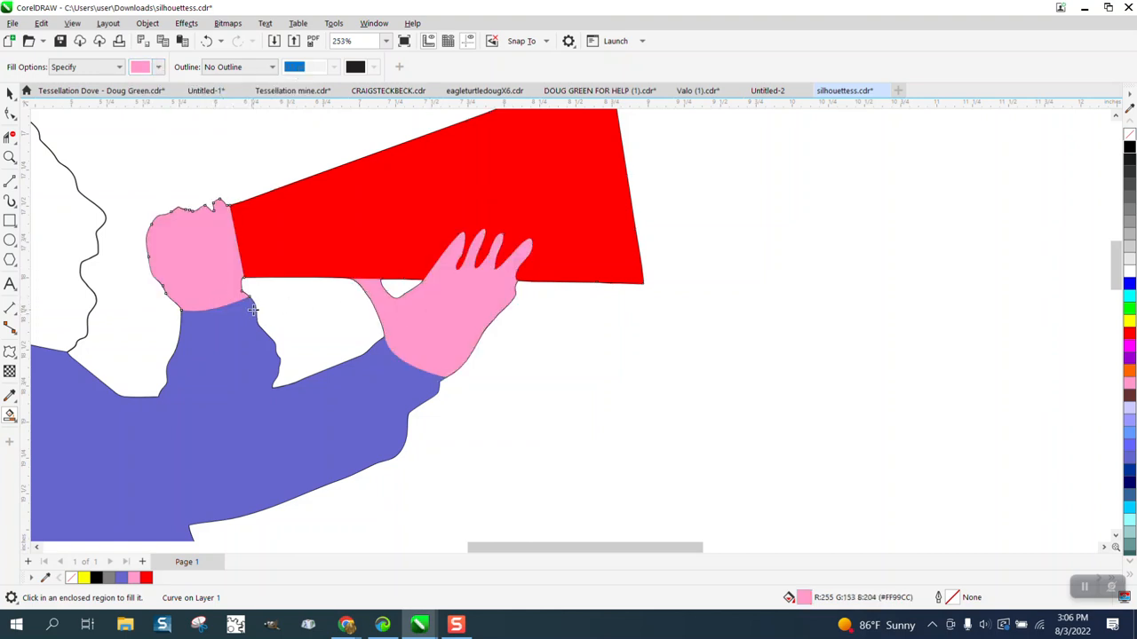
scroll(371, 238, "down", 5)
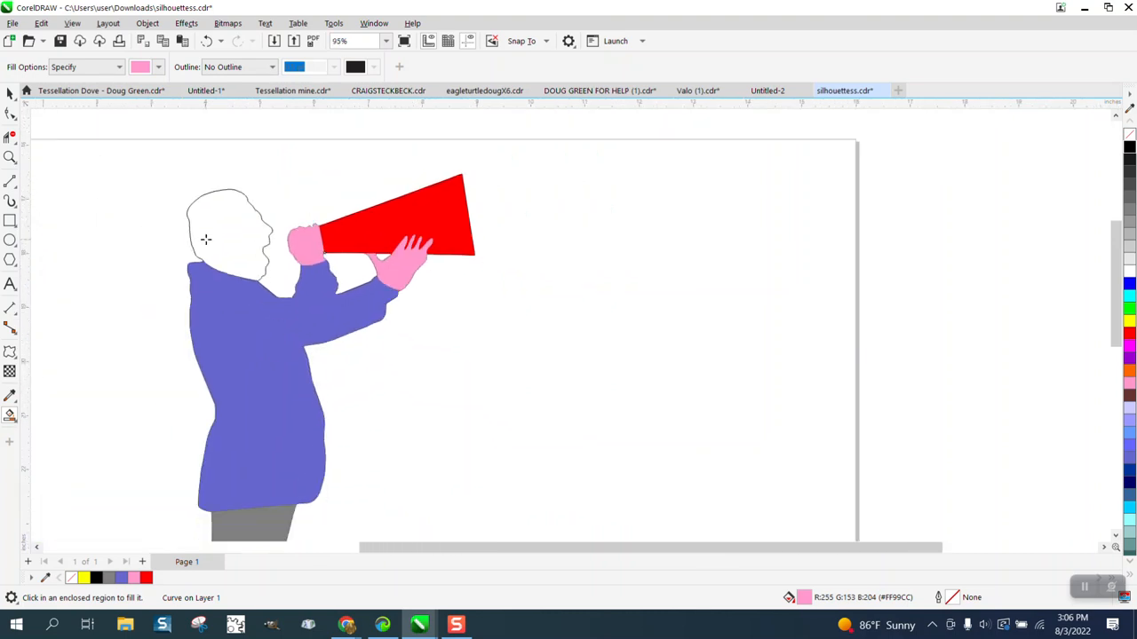
left_click(10, 157)
left_click_drag(171, 165, 368, 325)
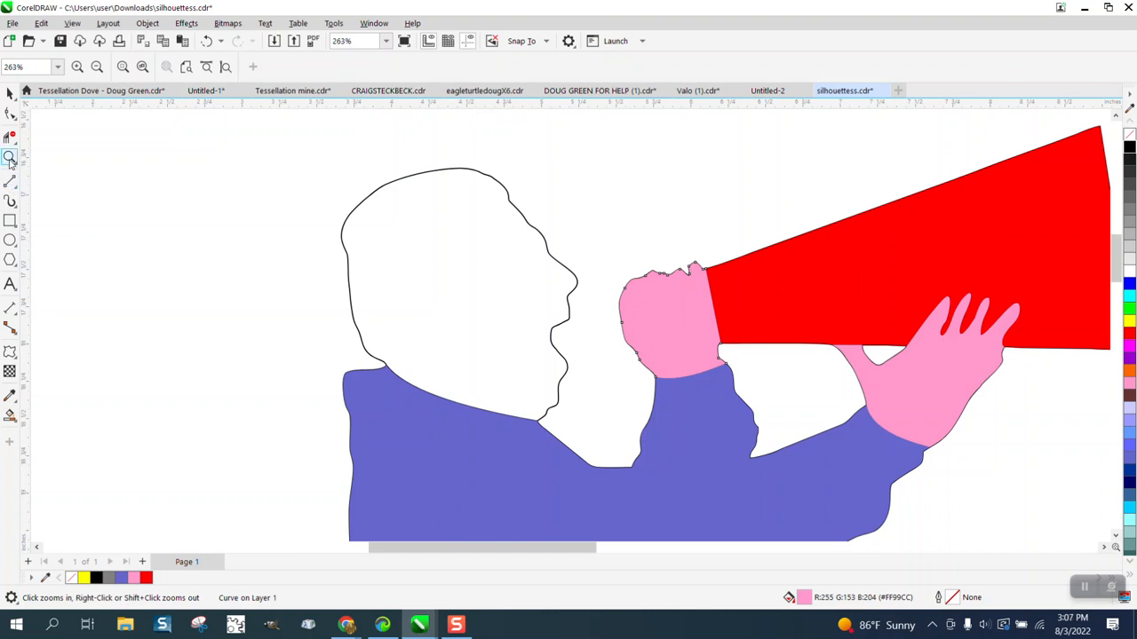
left_click_drag(515, 298, 639, 406)
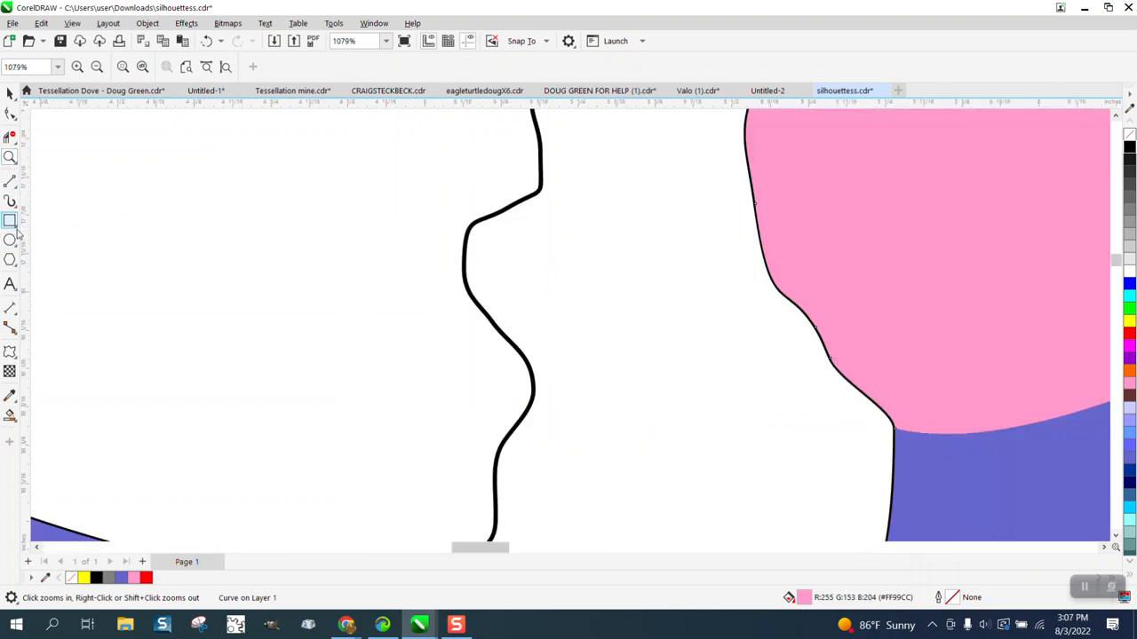
left_click(14, 184)
left_click(61, 197)
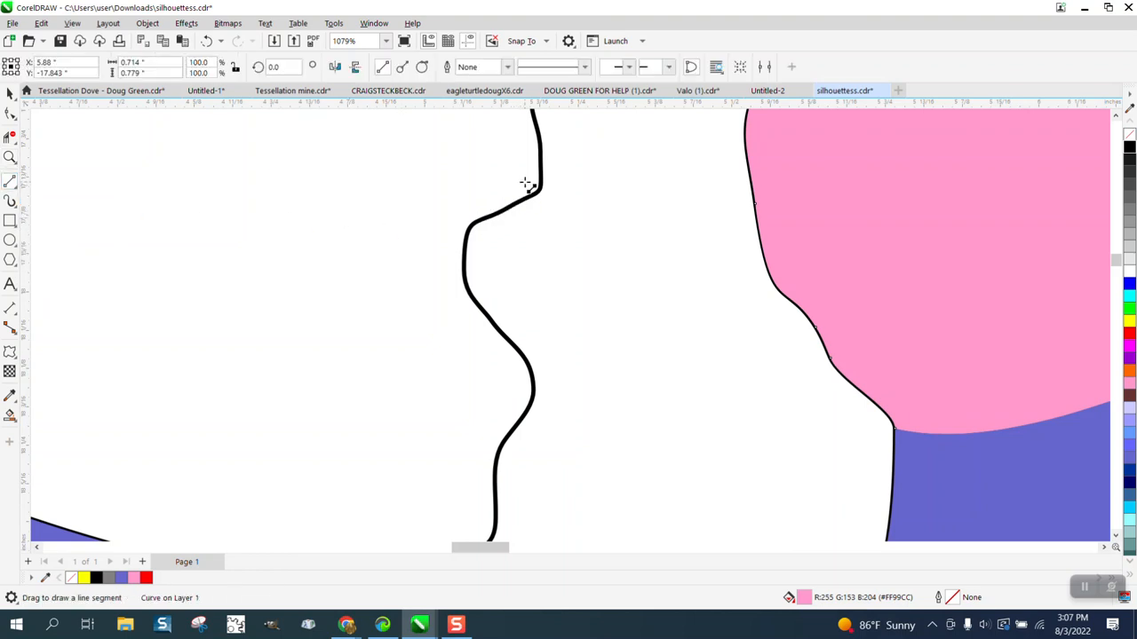
left_click_drag(544, 177, 456, 217)
key("Delete")
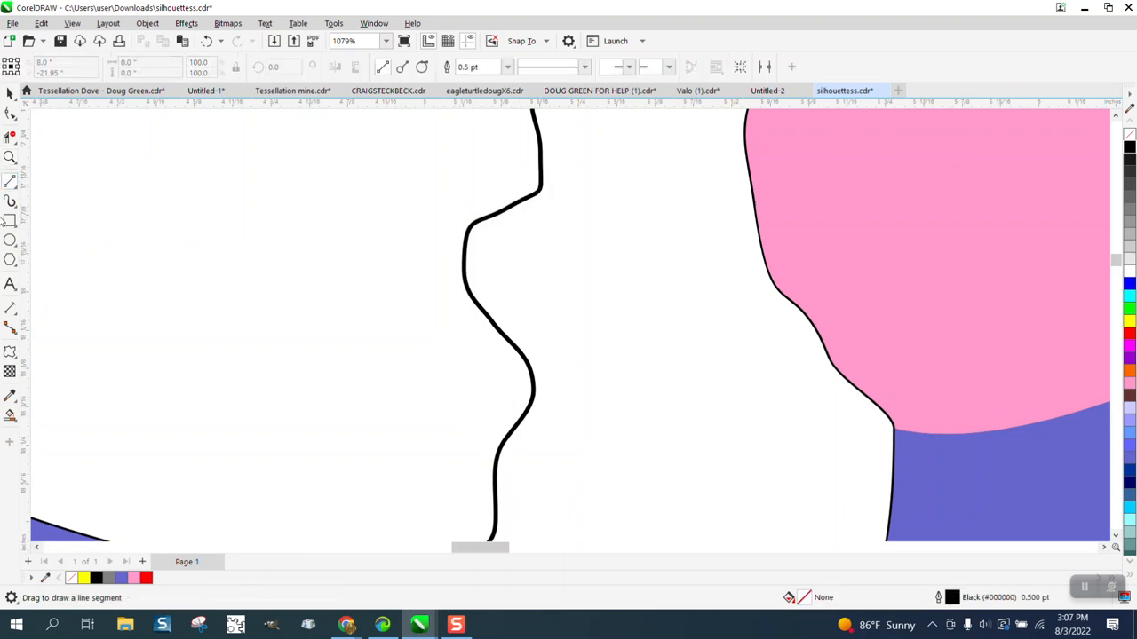
- Draw a Freehand lip curve about 0.17 by 0.29 inches inside the face, following the open mouth from upper to lower lip
left_click(14, 184)
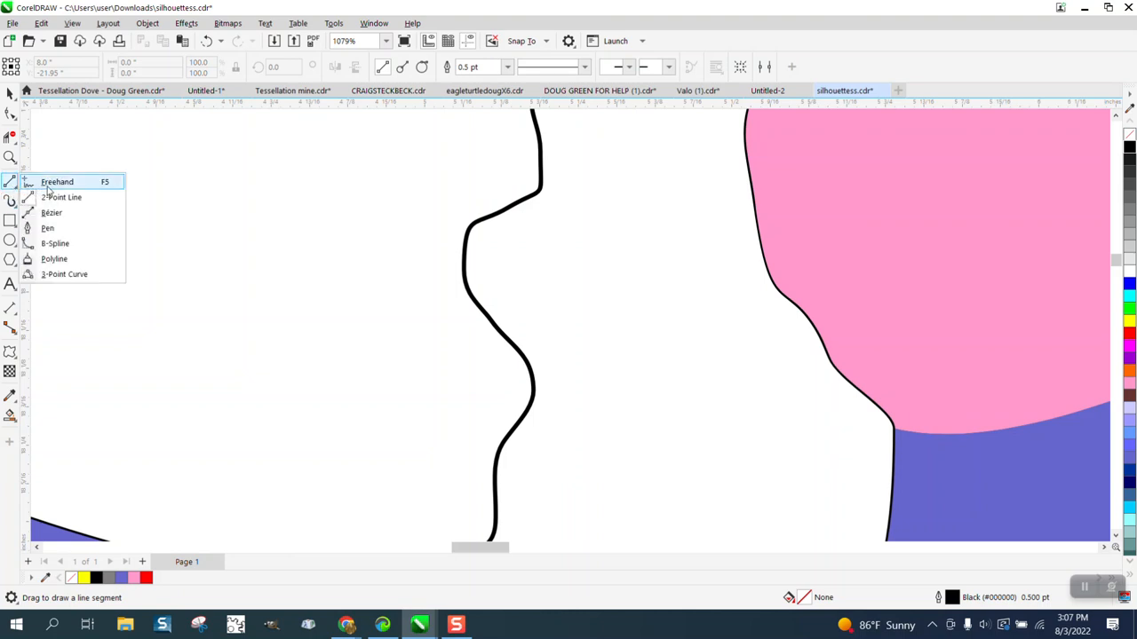
left_click(50, 185)
mouse_move(540, 174)
left_mouse_down()
mouse_move(463, 206)
mouse_move(436, 243)
mouse_move(448, 300)
mouse_move(519, 346)
left_mouse_up()
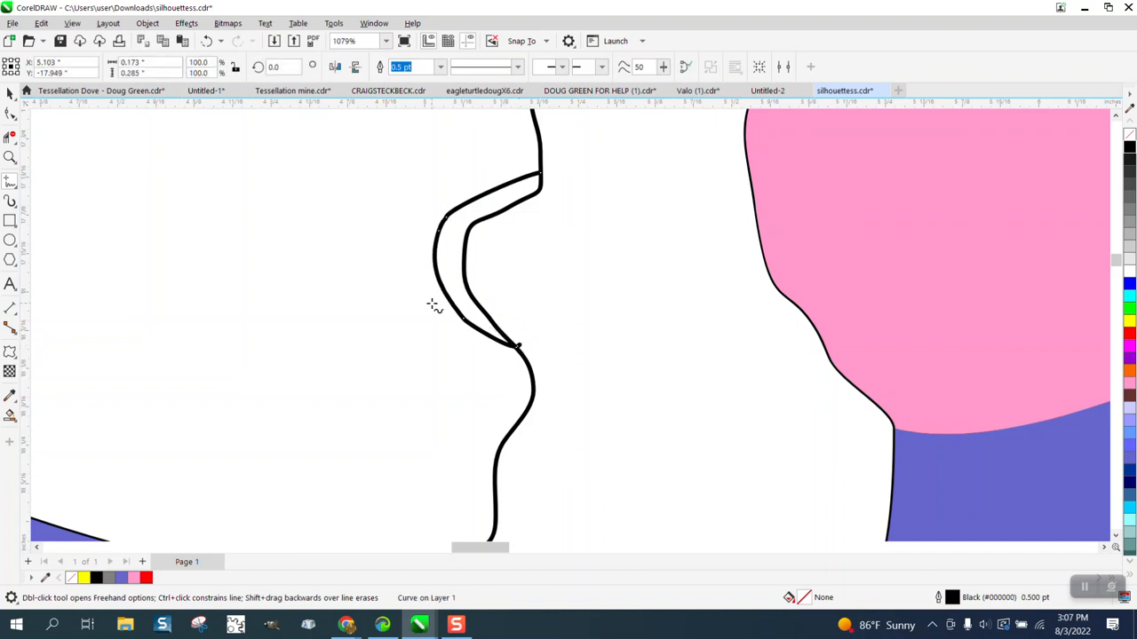
- Smart Fill the narrow lip area around the mouth with red #FF0000 and no outline
scroll(356, 273, "down", 3)
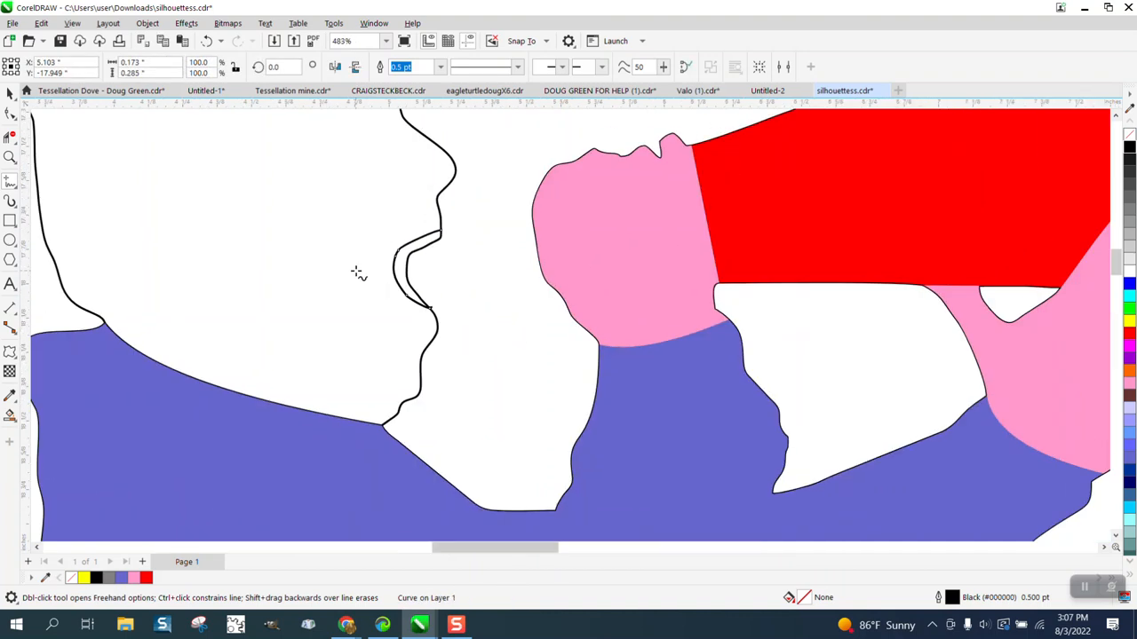
left_click(10, 414)
left_click(158, 68)
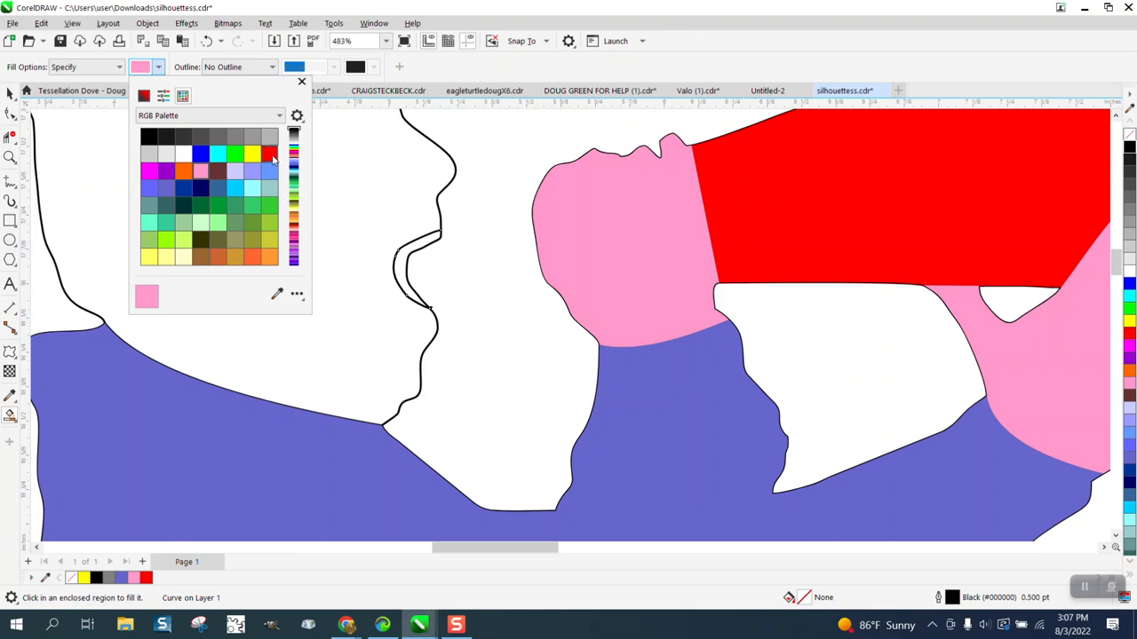
left_click(269, 155)
left_click(421, 242)
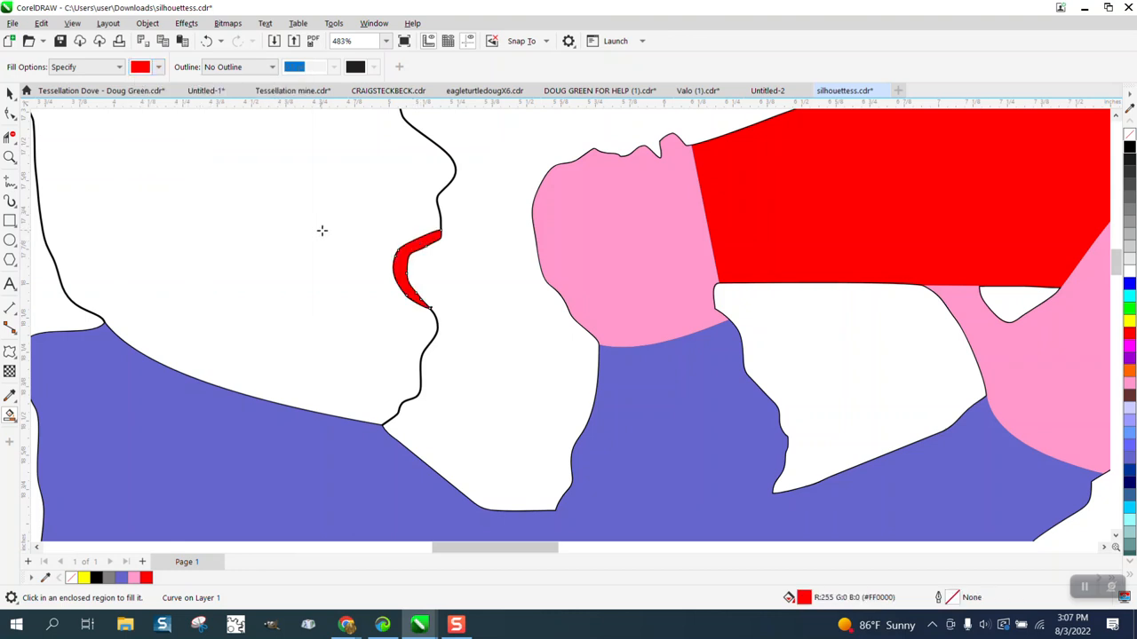
- Draw a nostril ellipse about 0.06 by 0.05 inches in the nose and an upright eye ellipse about 0.1 by 0.15 inches above it
scroll(321, 230, "down", 2)
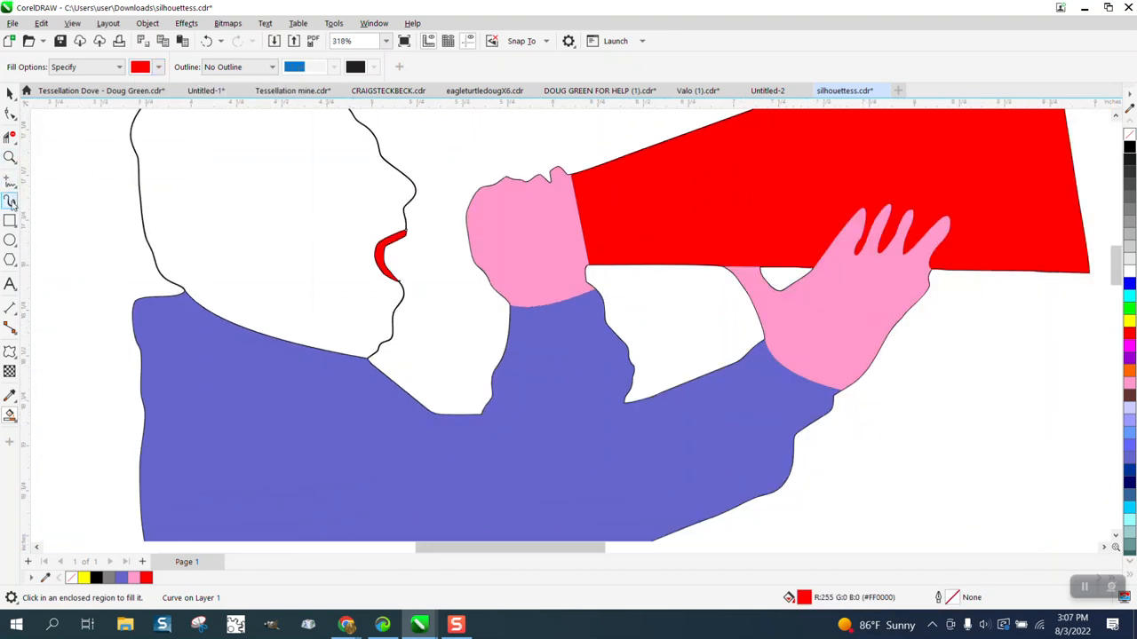
left_click(9, 240)
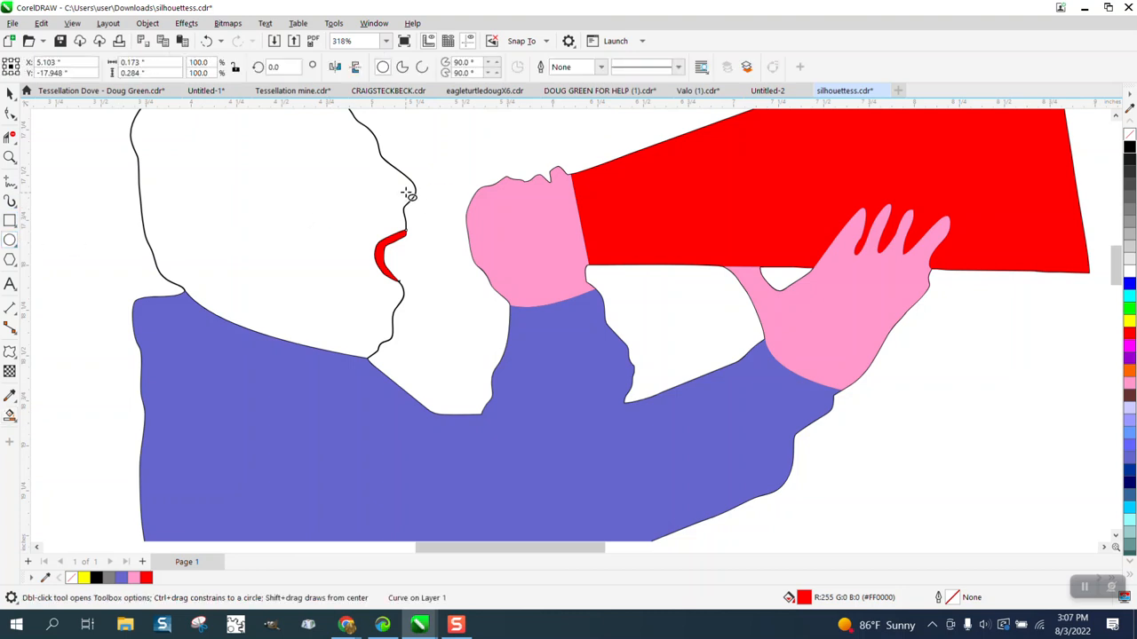
left_click_drag(395, 189, 405, 201)
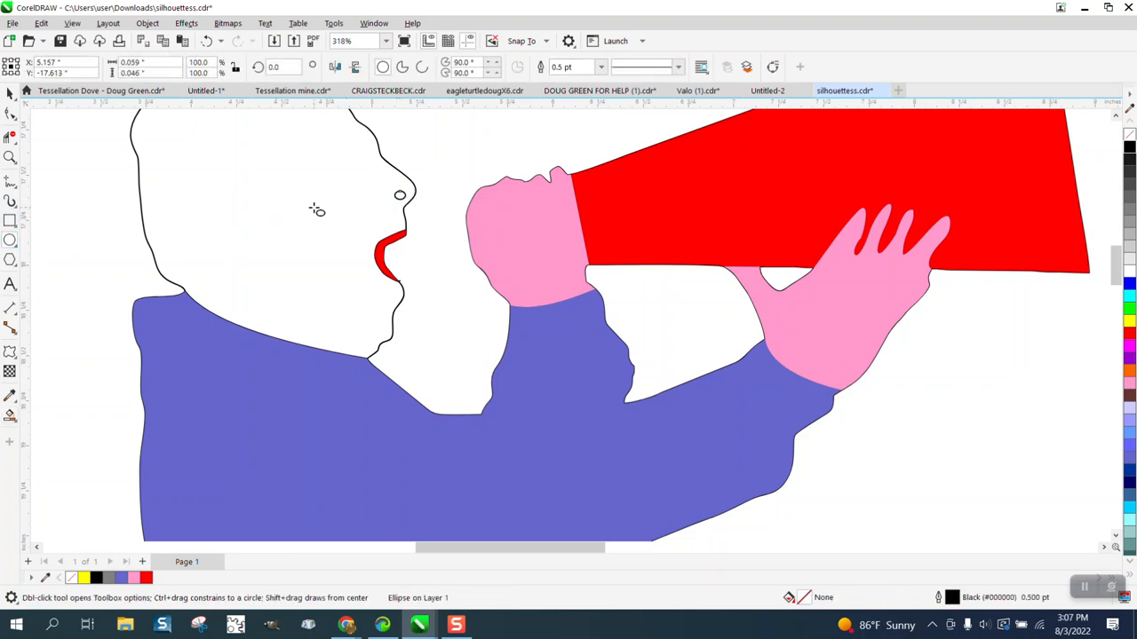
scroll(317, 210, "down", 1)
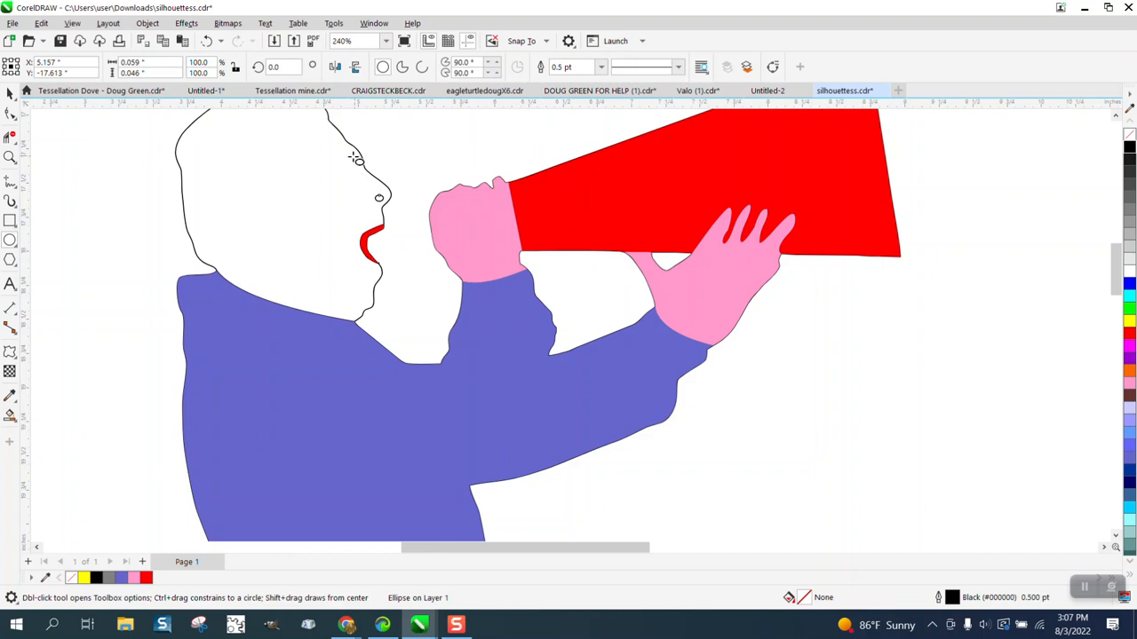
left_click_drag(353, 158, 343, 176)
left_click_drag(302, 140, 430, 215)
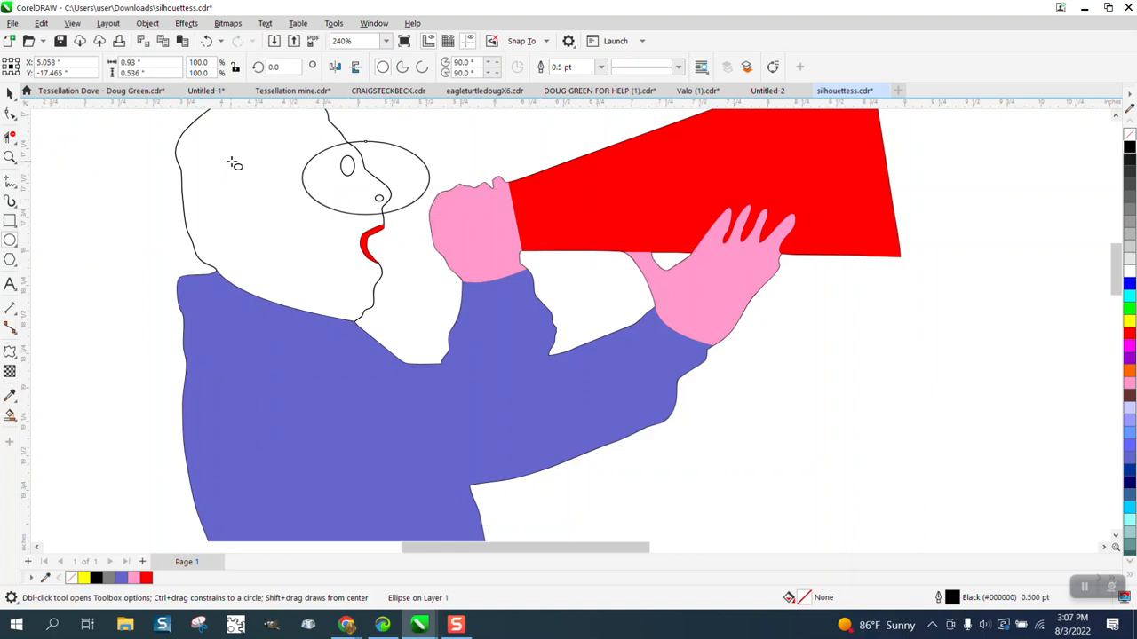
key("Delete")
- Convert the eye ellipse to curves and pull its rear node toward the back of the head, widening the eye to about 0.14 inches
left_click(15, 165)
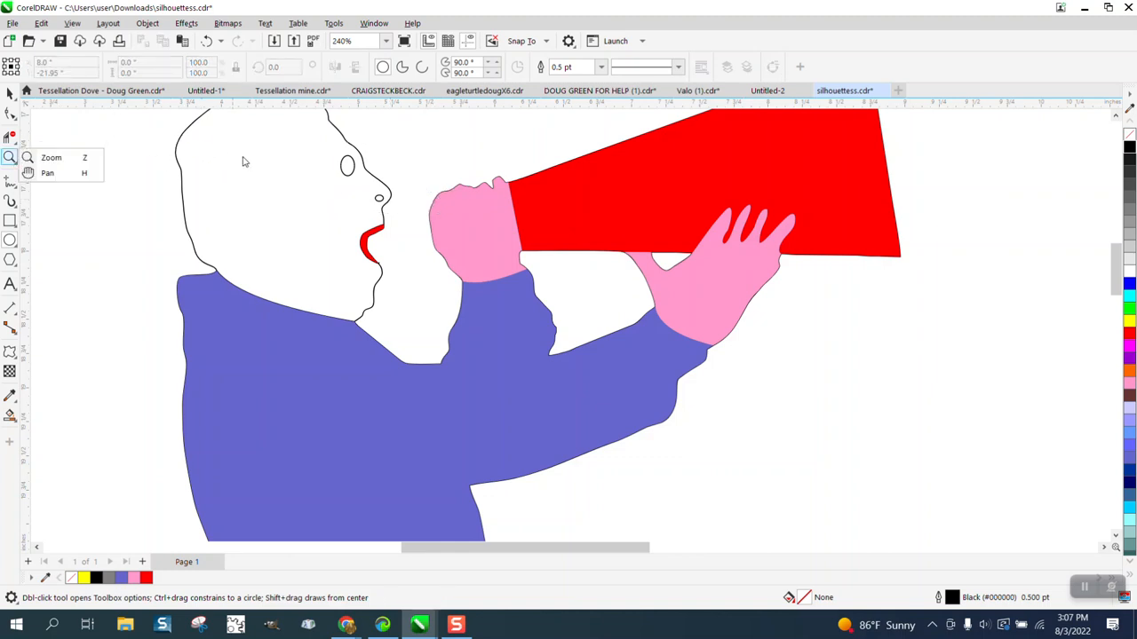
left_click_drag(268, 142, 452, 227)
key("Delete")
left_click(10, 157)
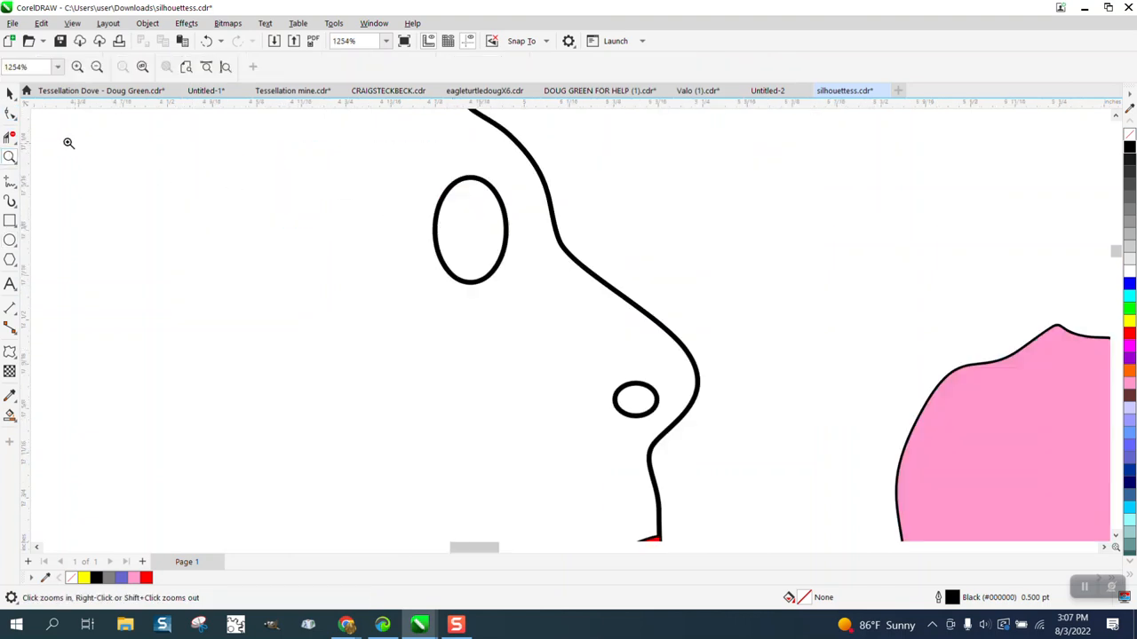
left_click(10, 92)
left_click(436, 227)
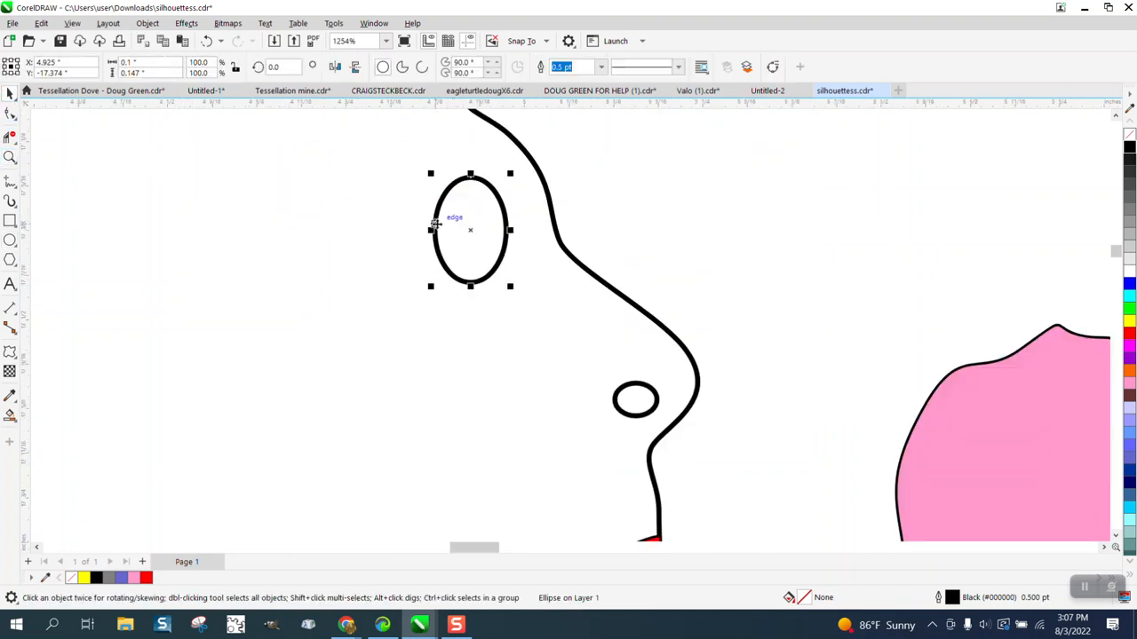
left_click(147, 23)
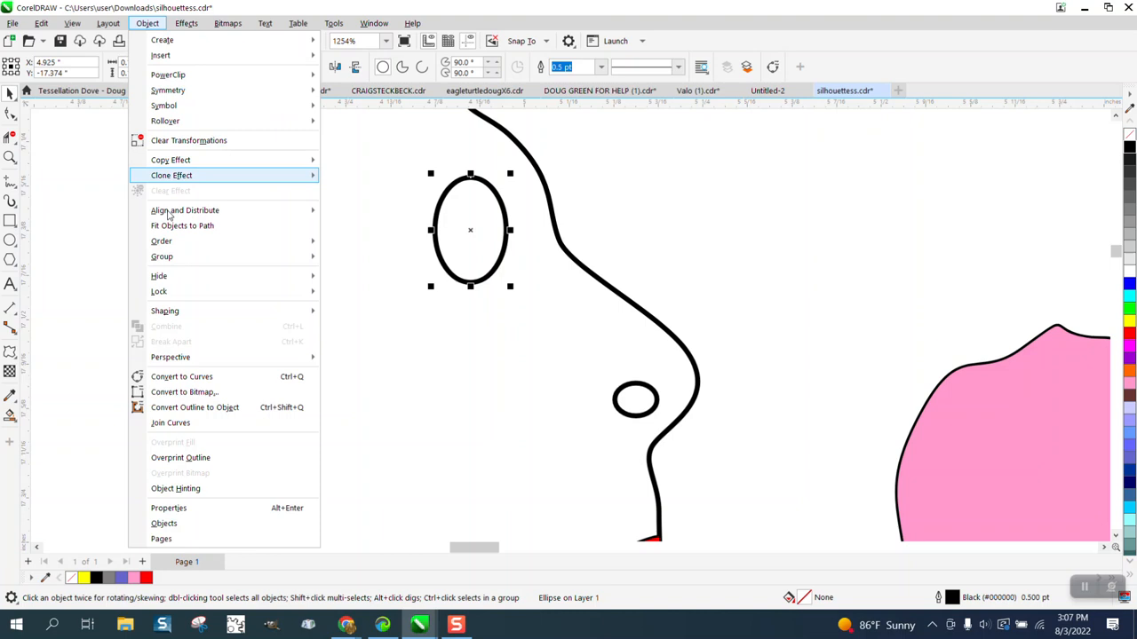
left_click(181, 376)
key("F10")
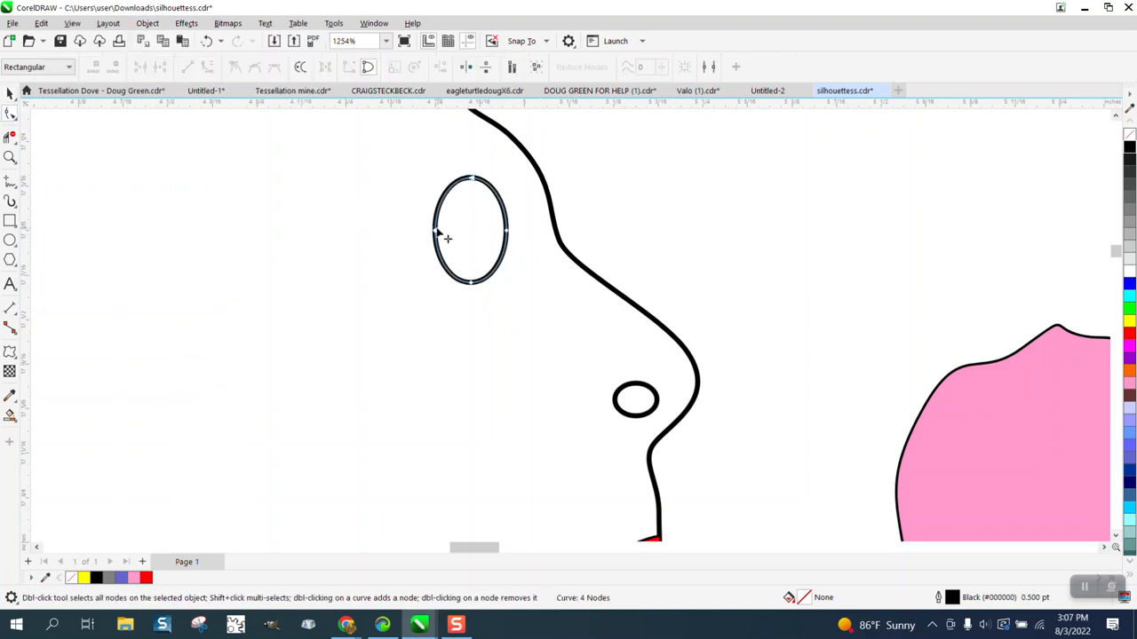
left_click_drag(435, 231, 404, 235)
- Draw a 3-Point Curve hairline about 0.86 by 1.11 inches, arching from the front of the forehead back to the nape
scroll(380, 229, "down", 5)
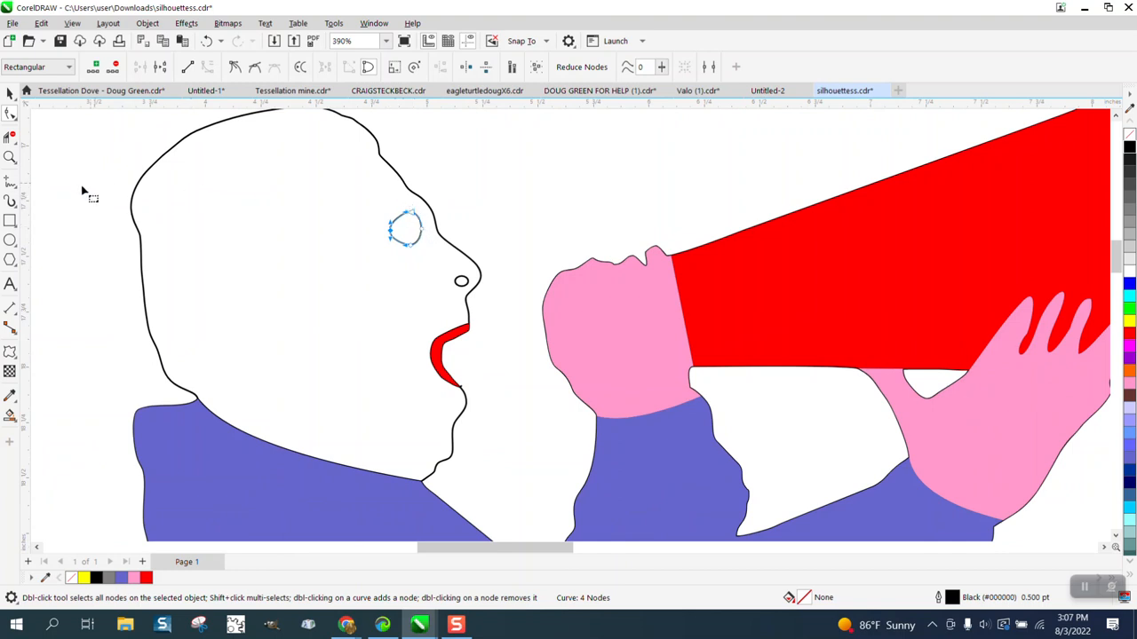
left_click(18, 190)
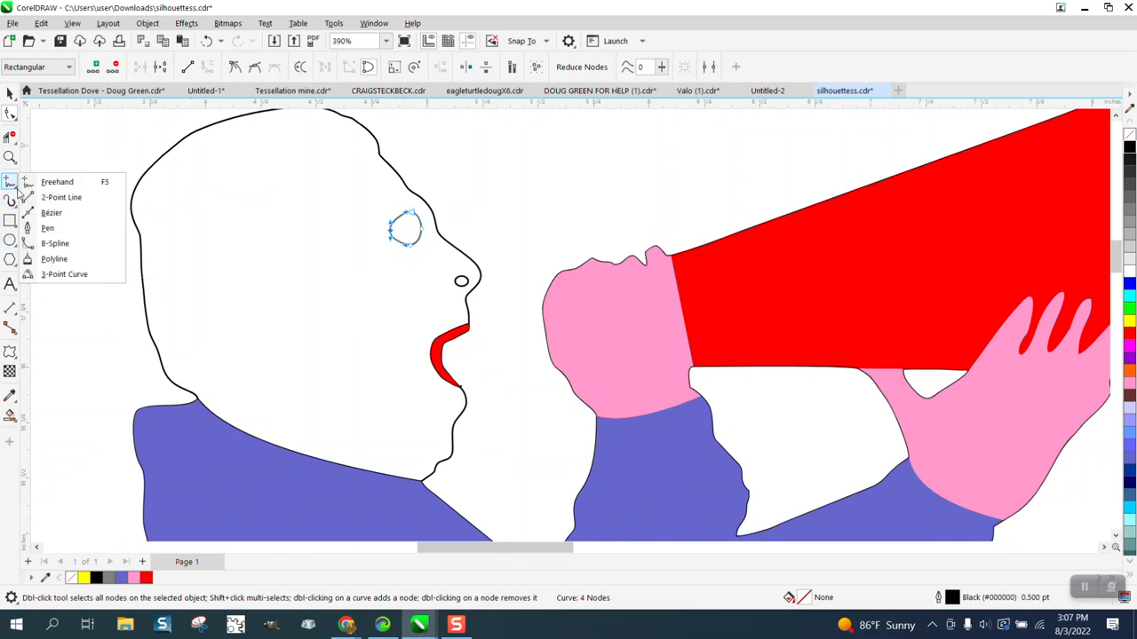
left_click(64, 274)
left_click_drag(380, 153, 199, 400)
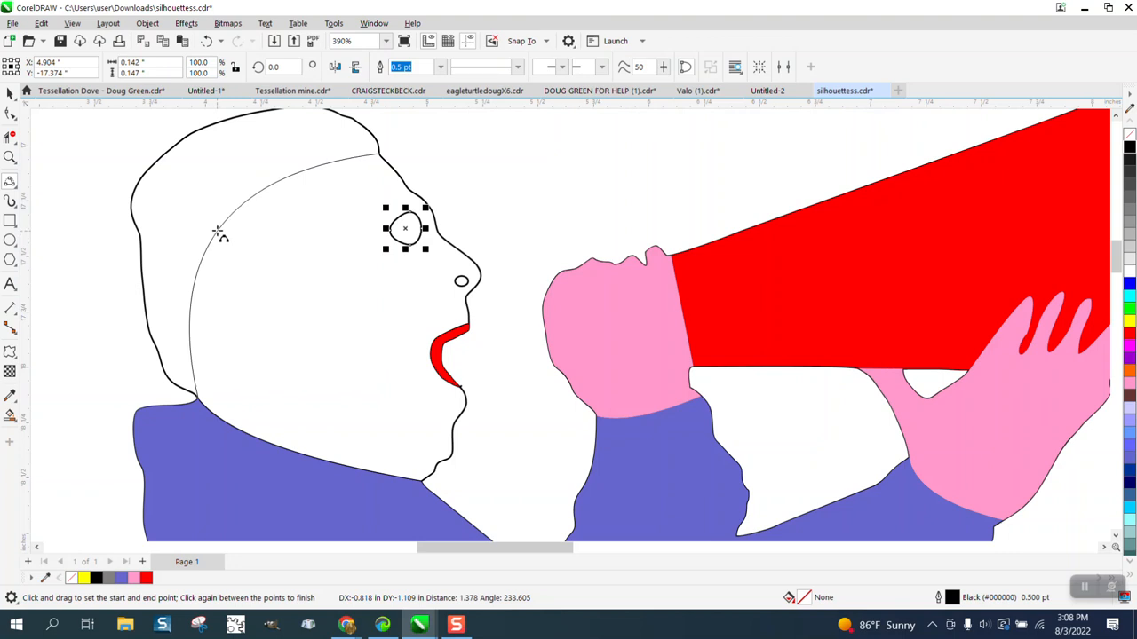
left_click(220, 234)
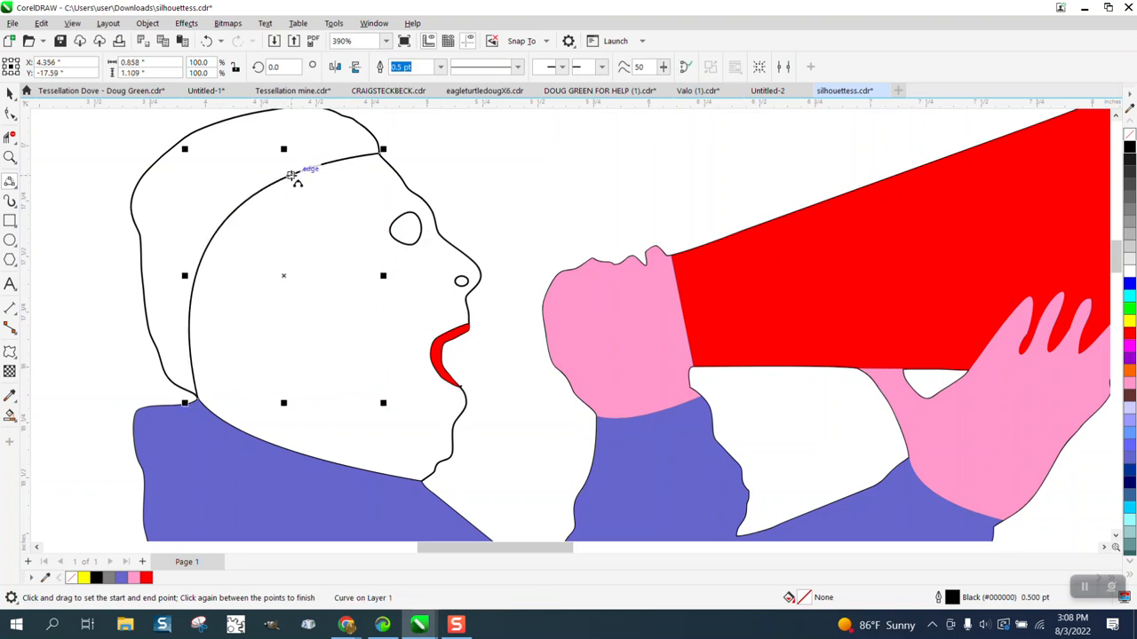
left_click_drag(286, 176, 278, 278)
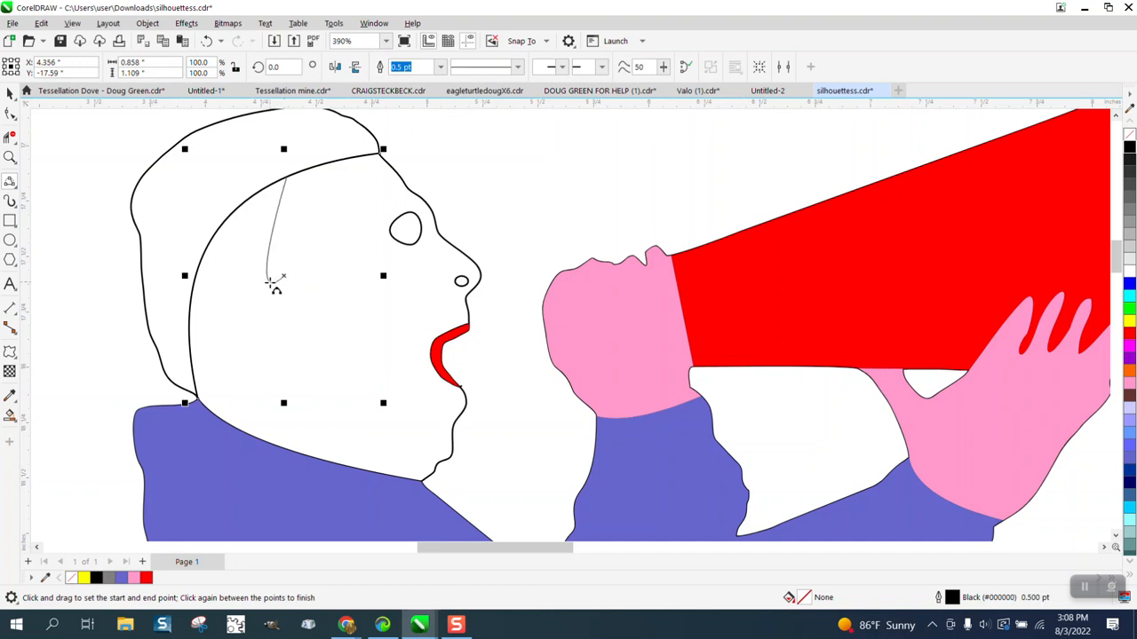
left_click(281, 283)
key("Delete")
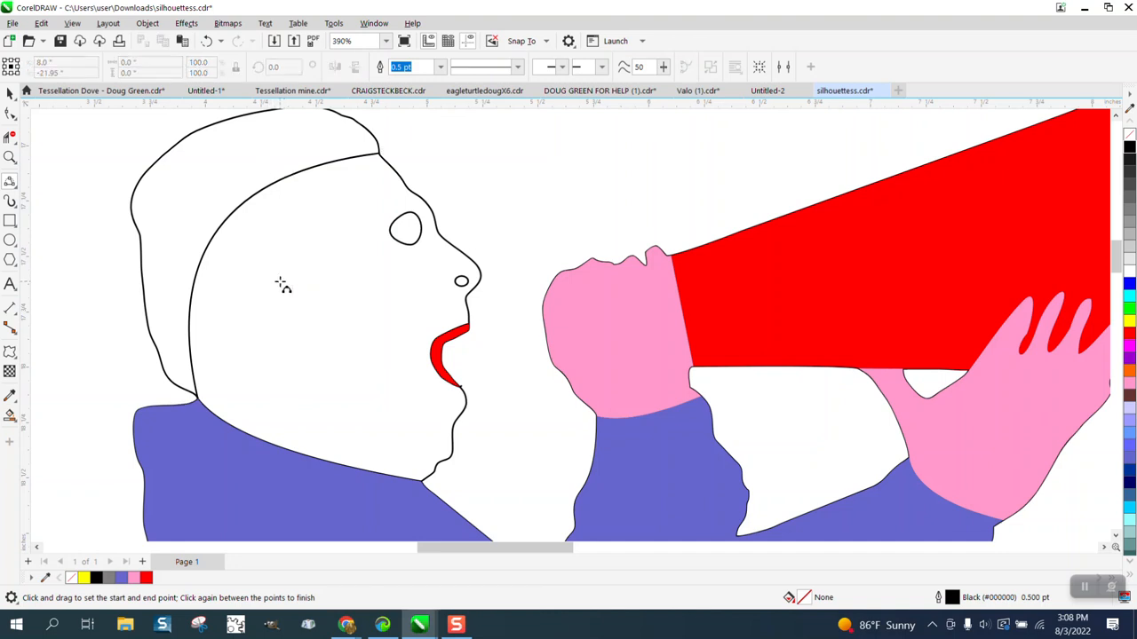
left_click(9, 181)
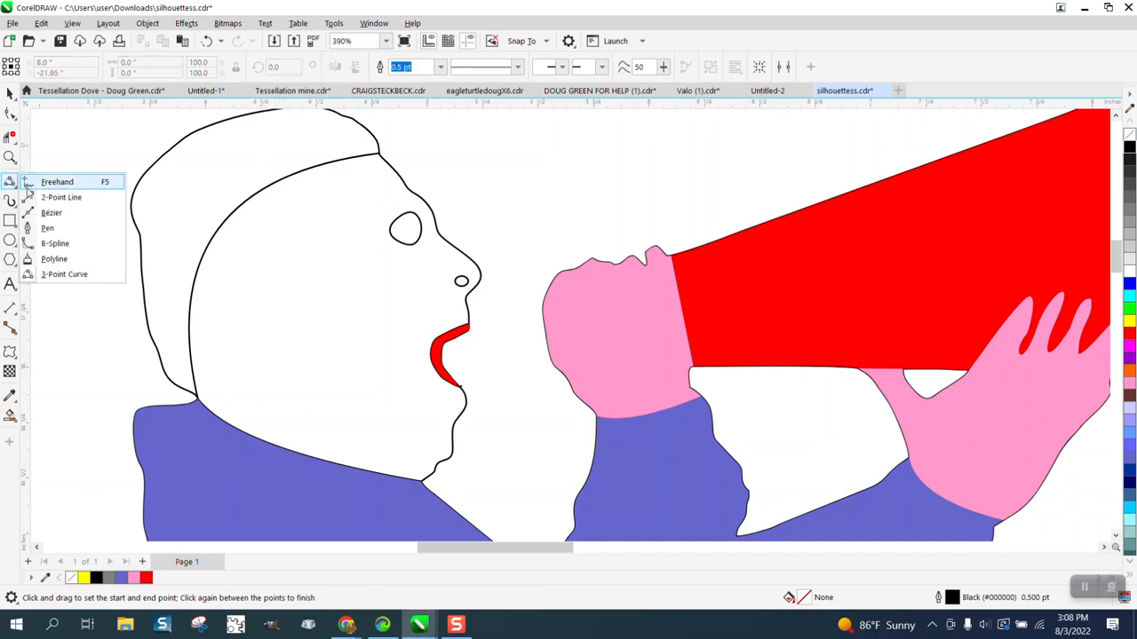
left_click(49, 196)
left_click(22, 187)
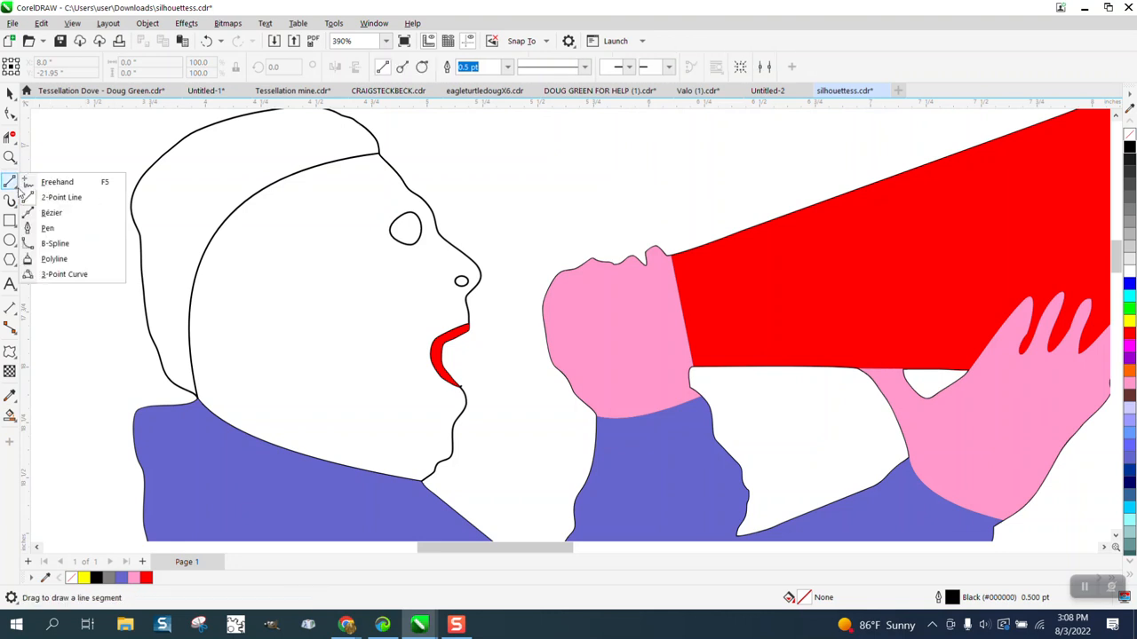
left_click(46, 181)
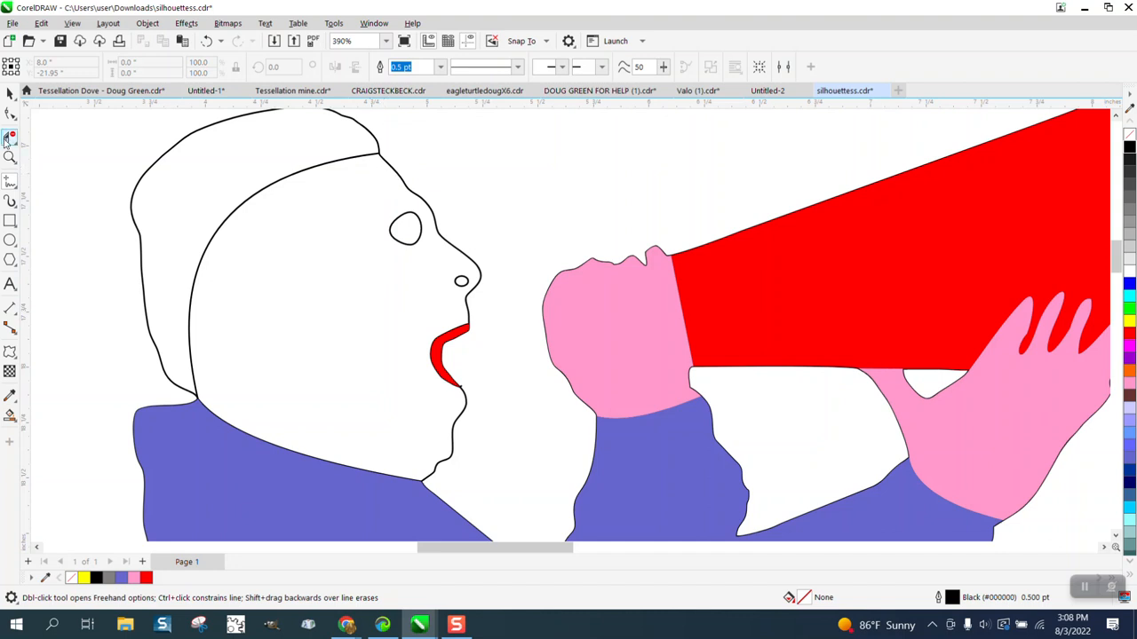
- Move the hairline curve's front end node down along the forehead, closer to the eye
left_click(10, 114)
left_click(356, 165)
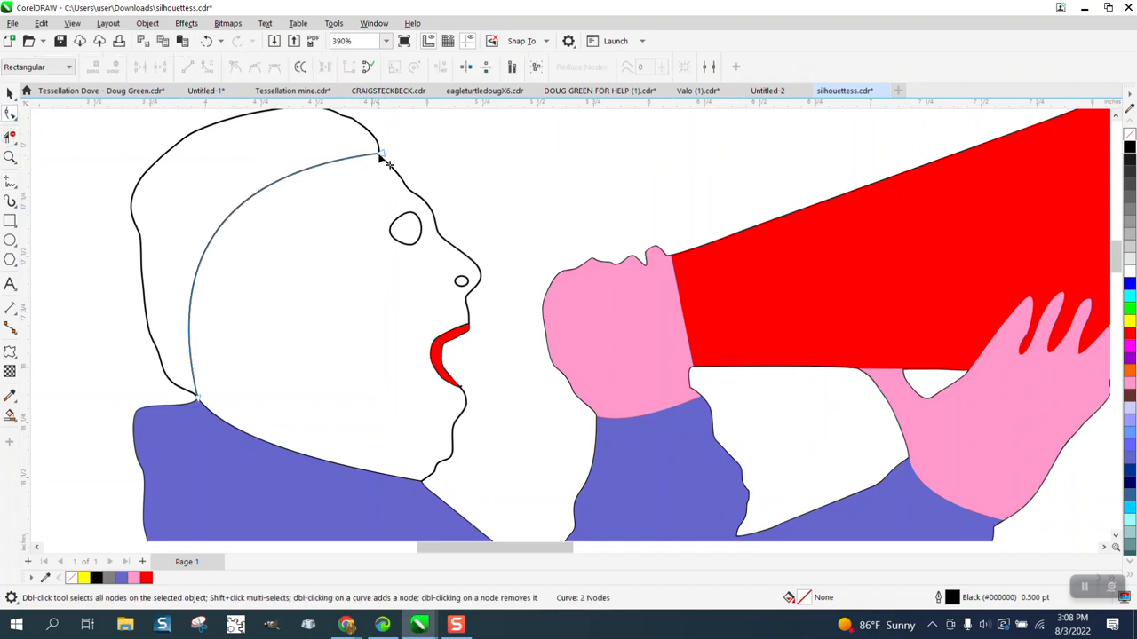
left_click_drag(379, 154, 398, 181)
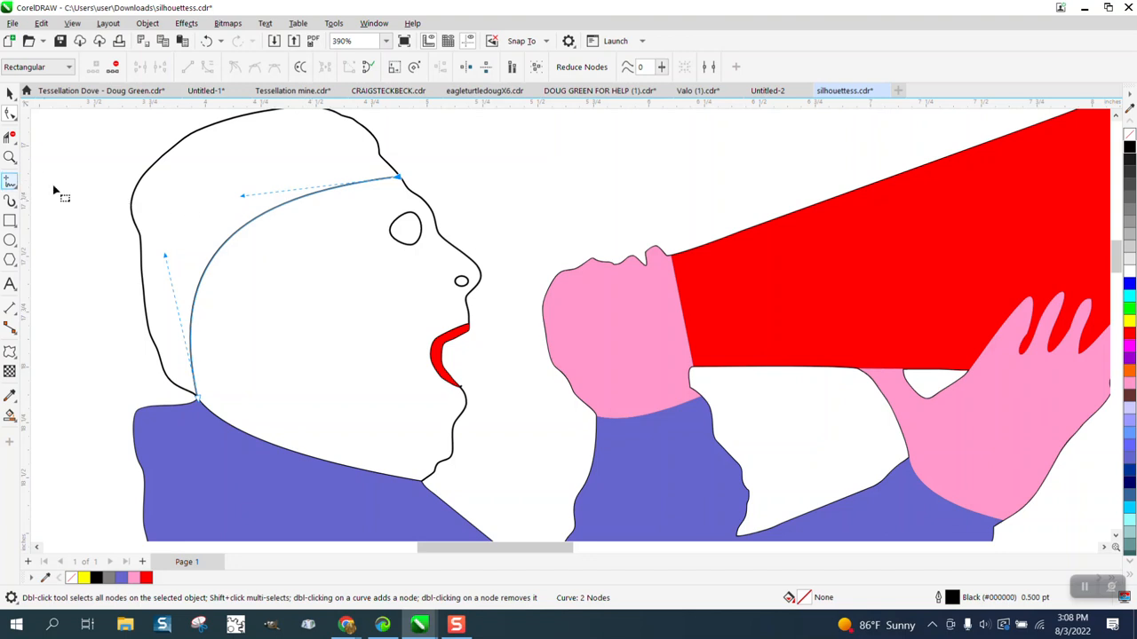
- Draw a Freehand sideburn curve about 0.46 by 0.5 inches, running down from the hairline, around its tip and back up across the hairline
left_click(10, 182)
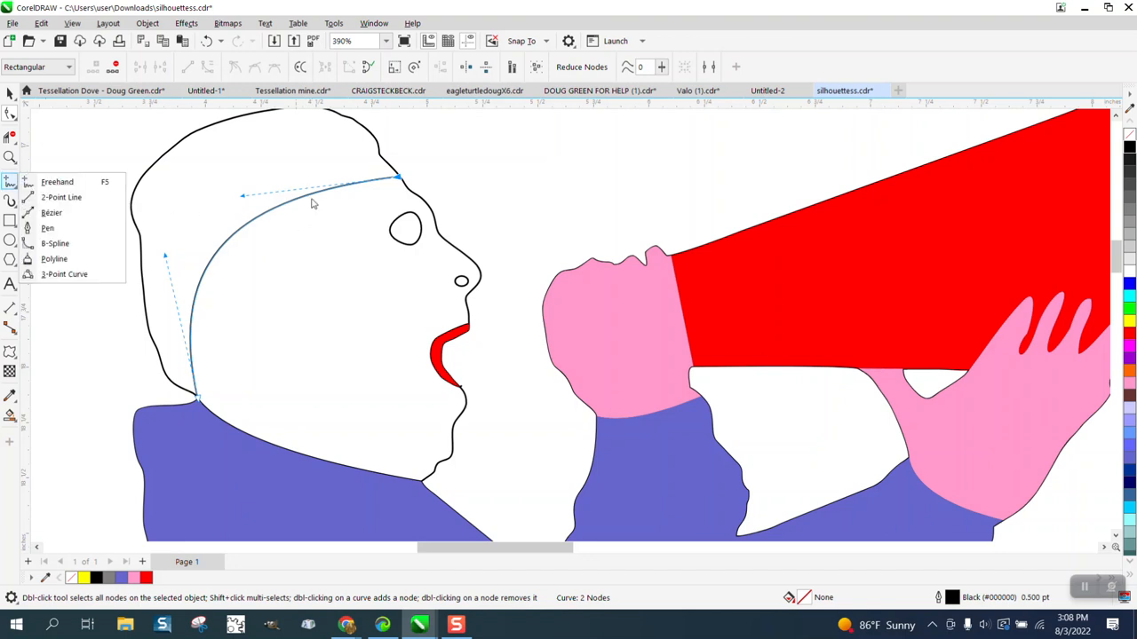
left_click(55, 182)
mouse_move(303, 193)
left_mouse_down()
mouse_move(304, 300)
mouse_move(289, 302)
mouse_move(274, 246)
mouse_move(254, 222)
mouse_move(200, 246)
left_mouse_up()
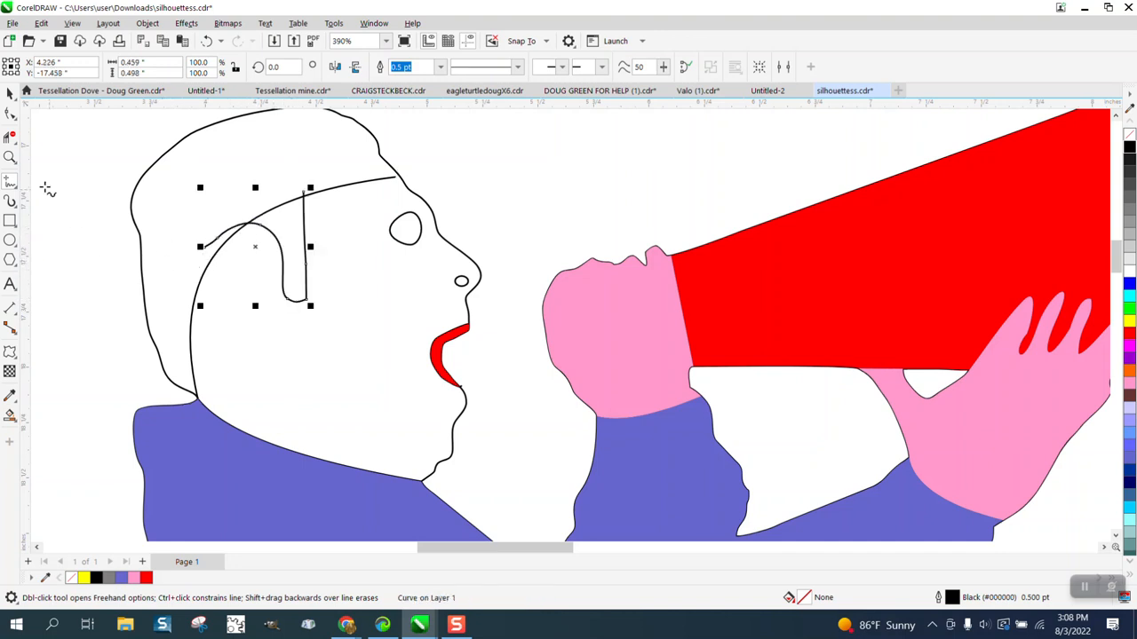
- Delete the hairline segment between the two sideburn crossings and the sideburn's overhanging ends with Virtual Segment Delete
left_click(10, 137)
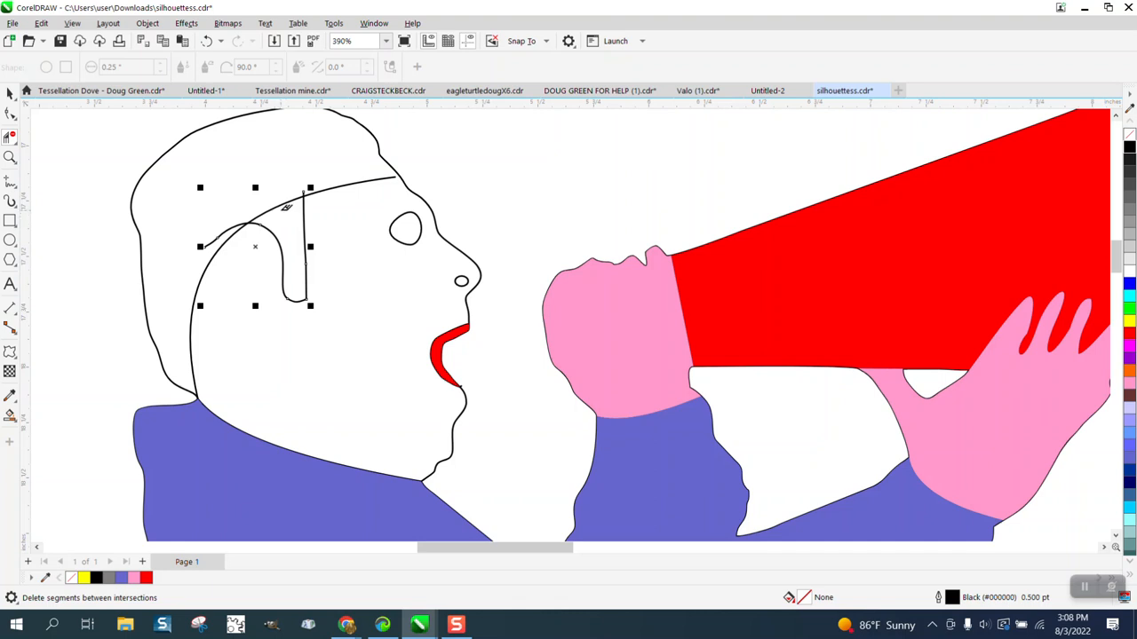
left_click(285, 206)
left_click(230, 229)
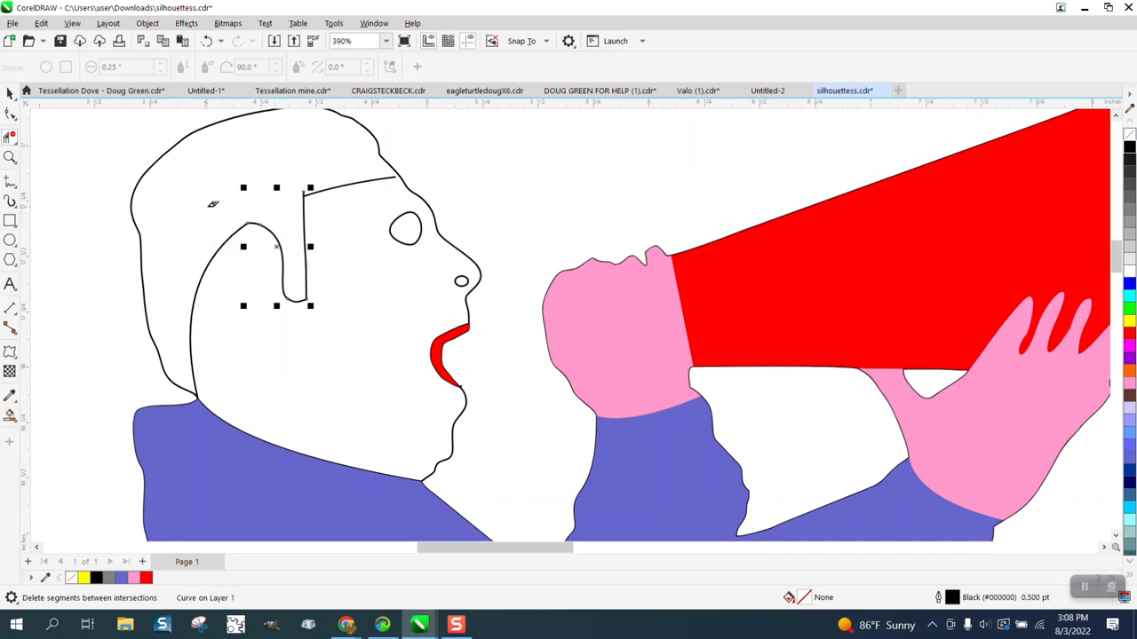
left_click(309, 189)
- Extend the hairline's front end node onto the forehead outline to close the gap
left_click(12, 157)
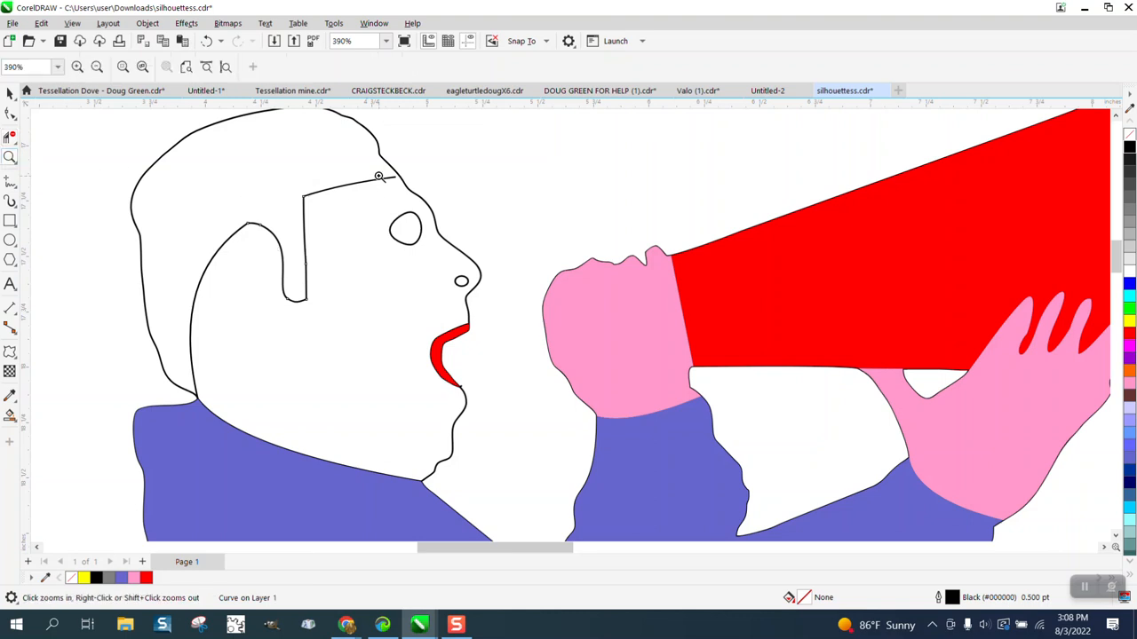
left_click_drag(380, 177, 426, 200)
left_click(11, 113)
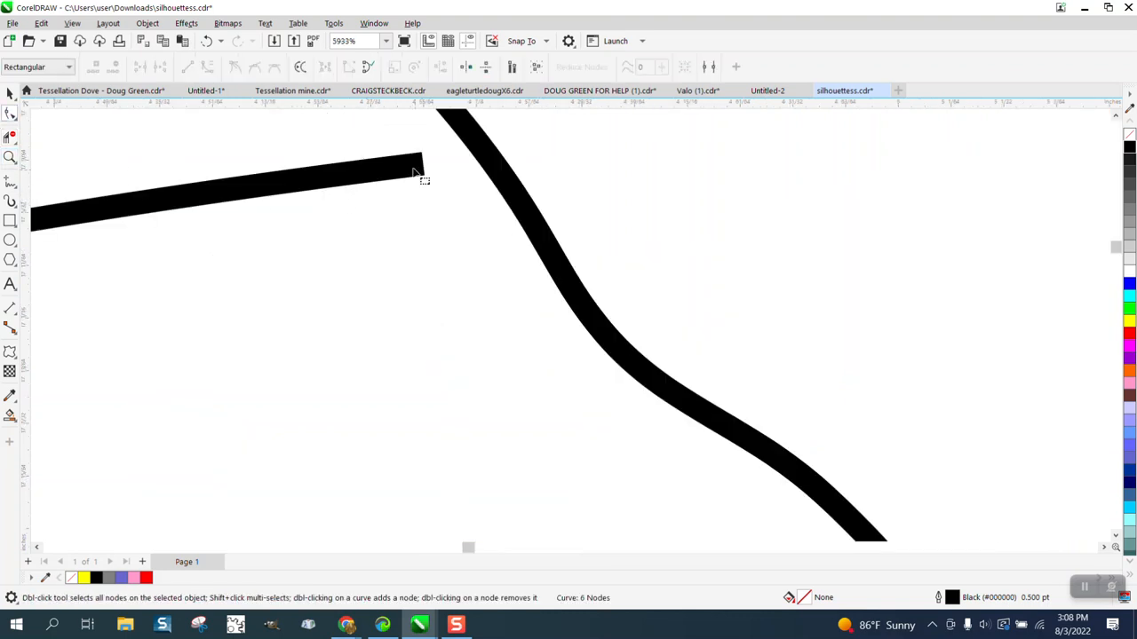
left_click(425, 167)
key("Delete")
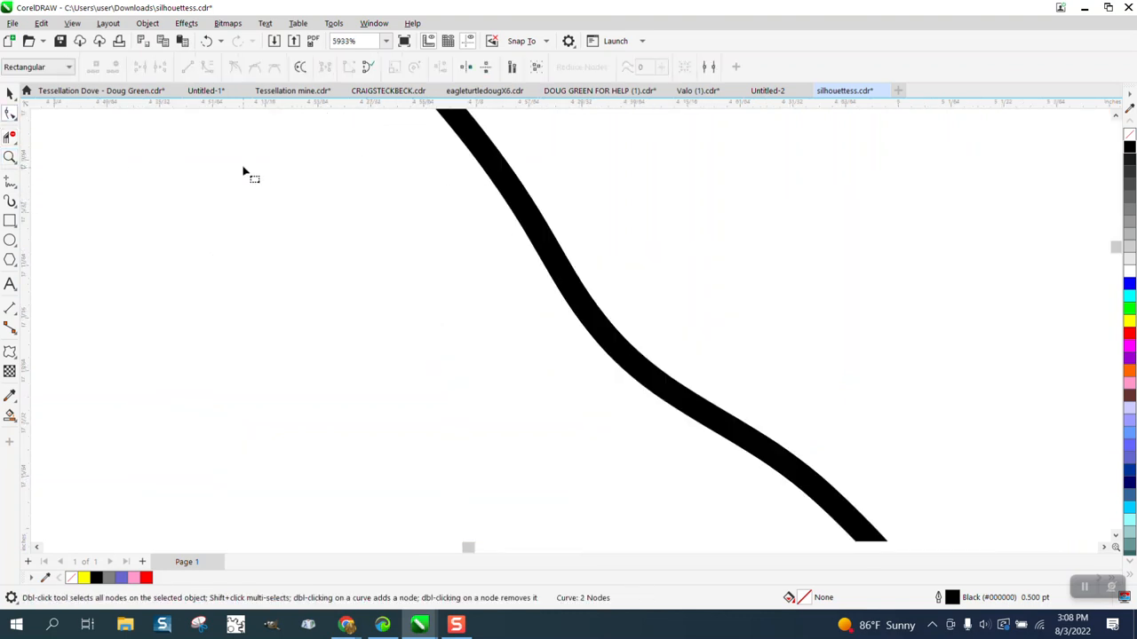
left_click(206, 41)
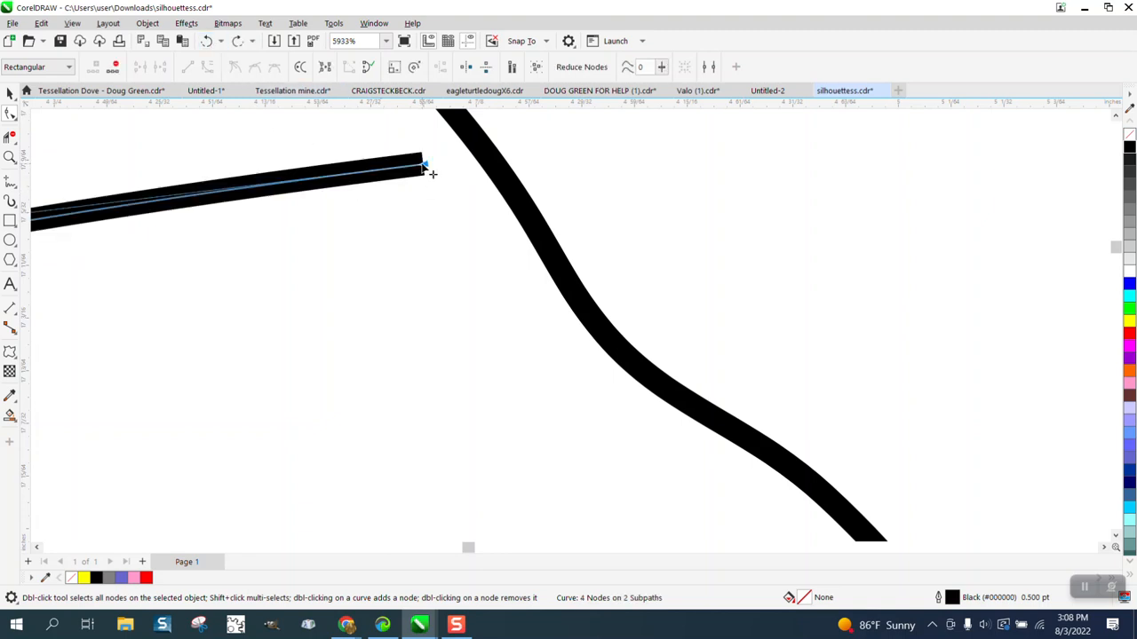
left_click_drag(425, 168, 489, 158)
scroll(373, 204, "down", 2)
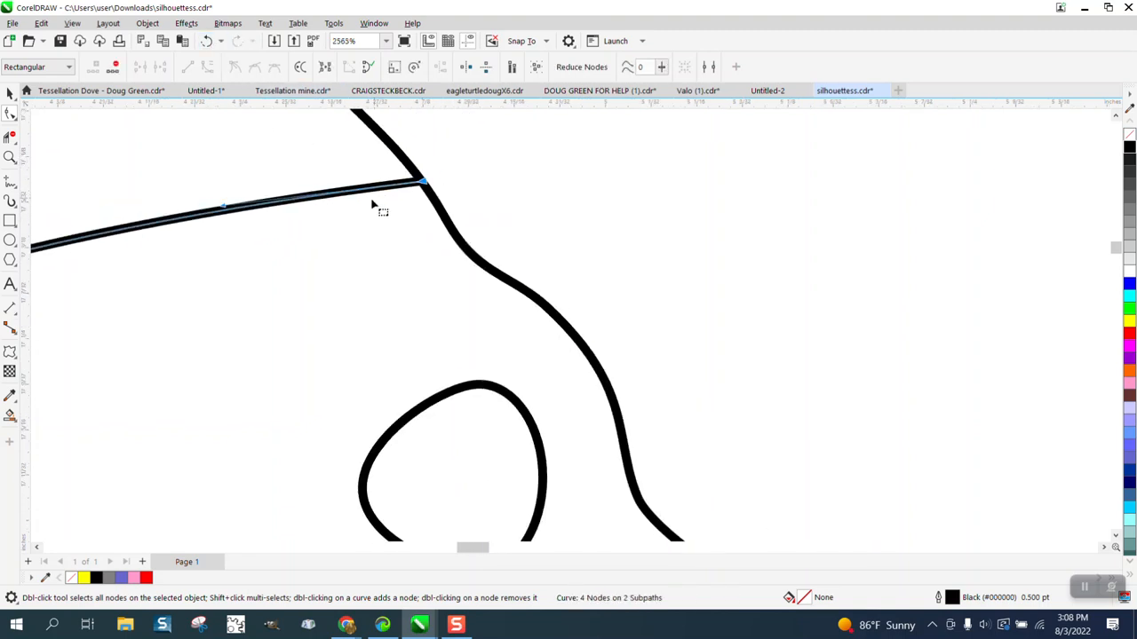
scroll(373, 206, "down", 4)
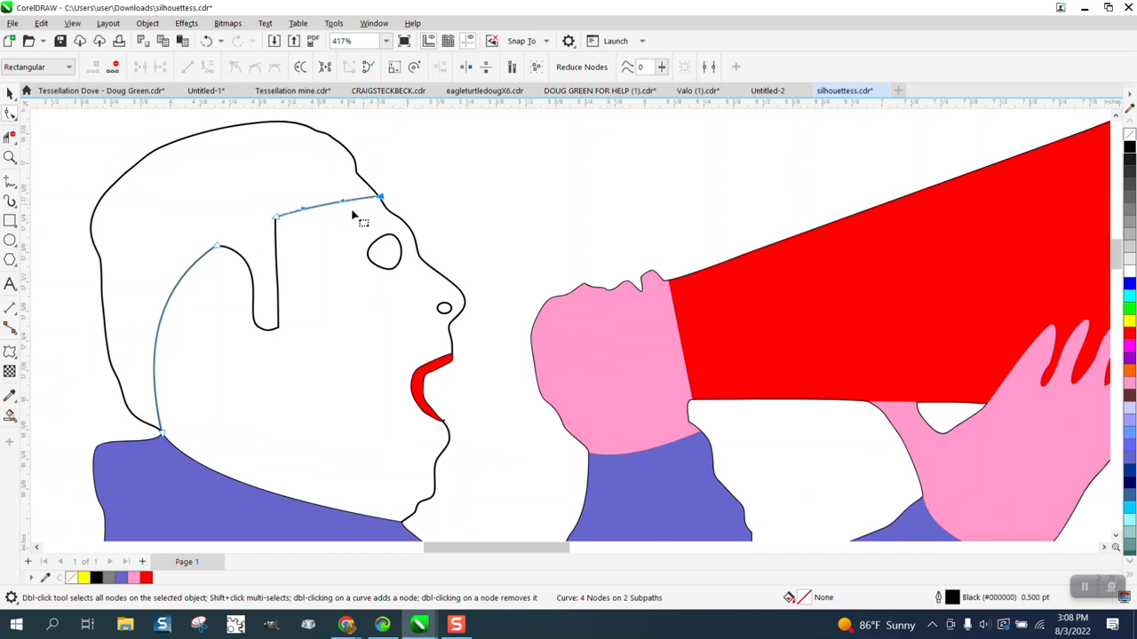
- Smart Fill the hair area with light yellow #FFFF99 and no outline
left_click(10, 415)
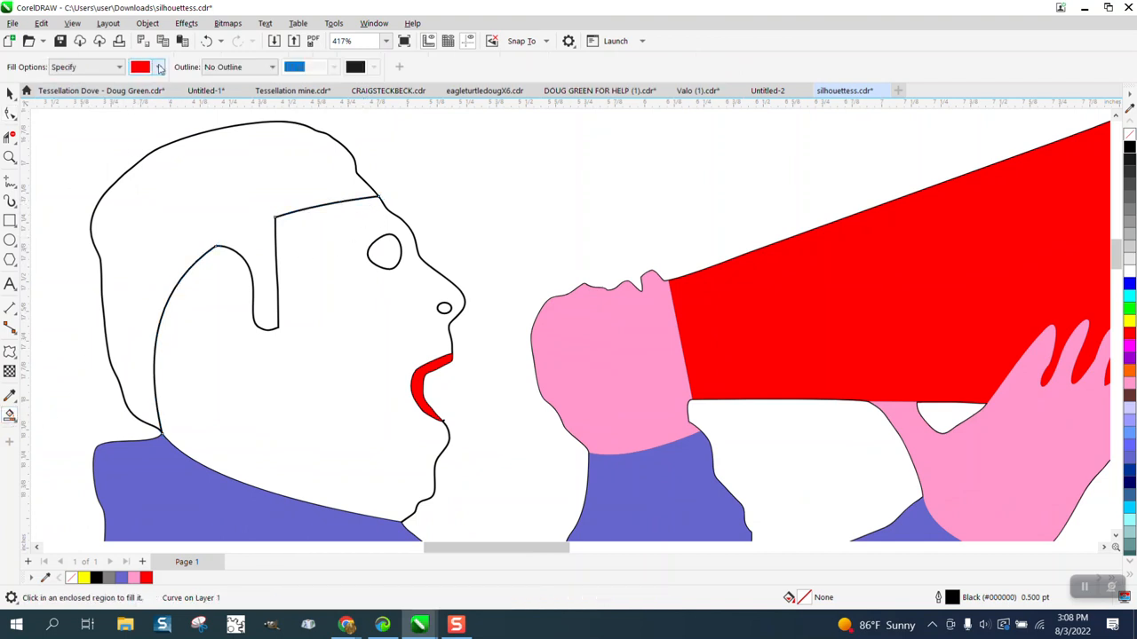
left_click(159, 67)
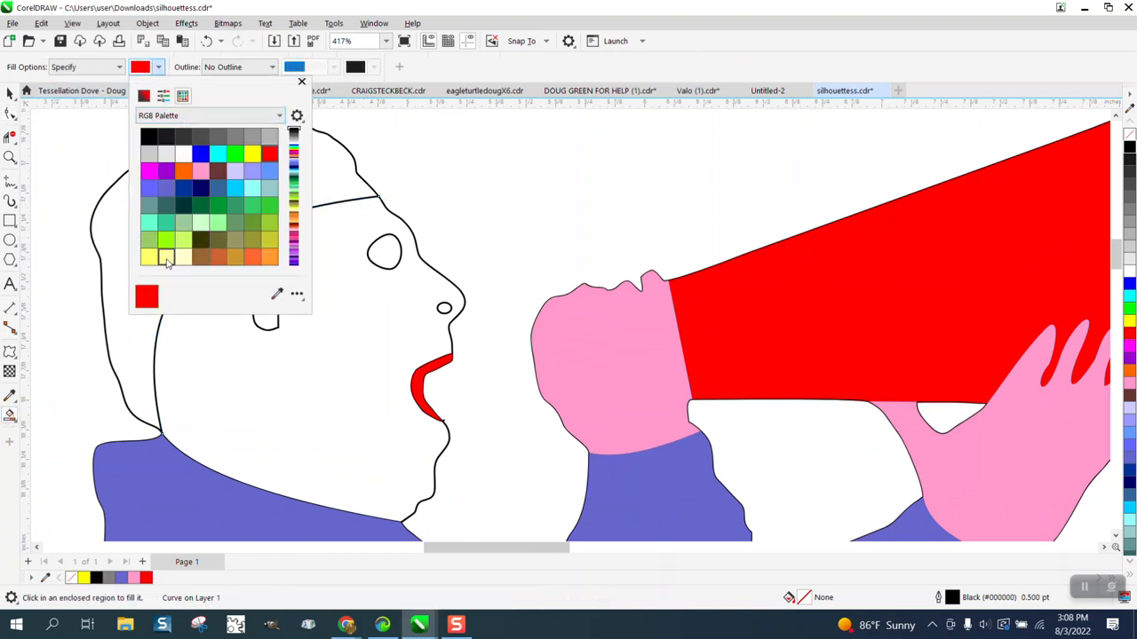
left_click(167, 260)
left_click(334, 173)
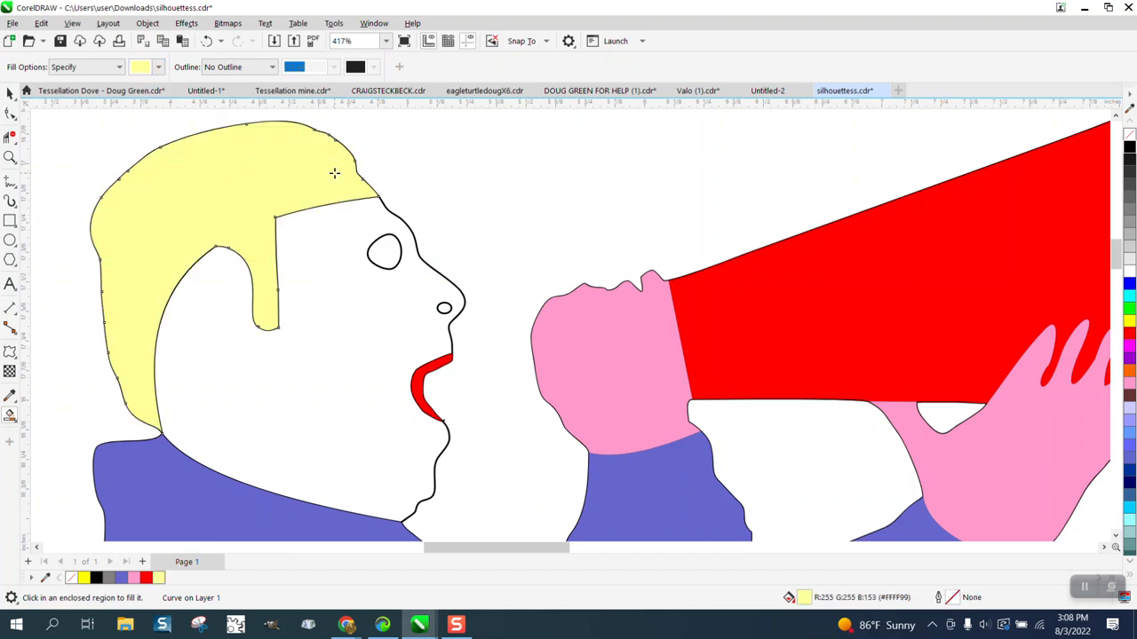
- Smart Fill the face around the eye and nostril with pink #FF99CC and no outline
scroll(334, 174, "down", 1)
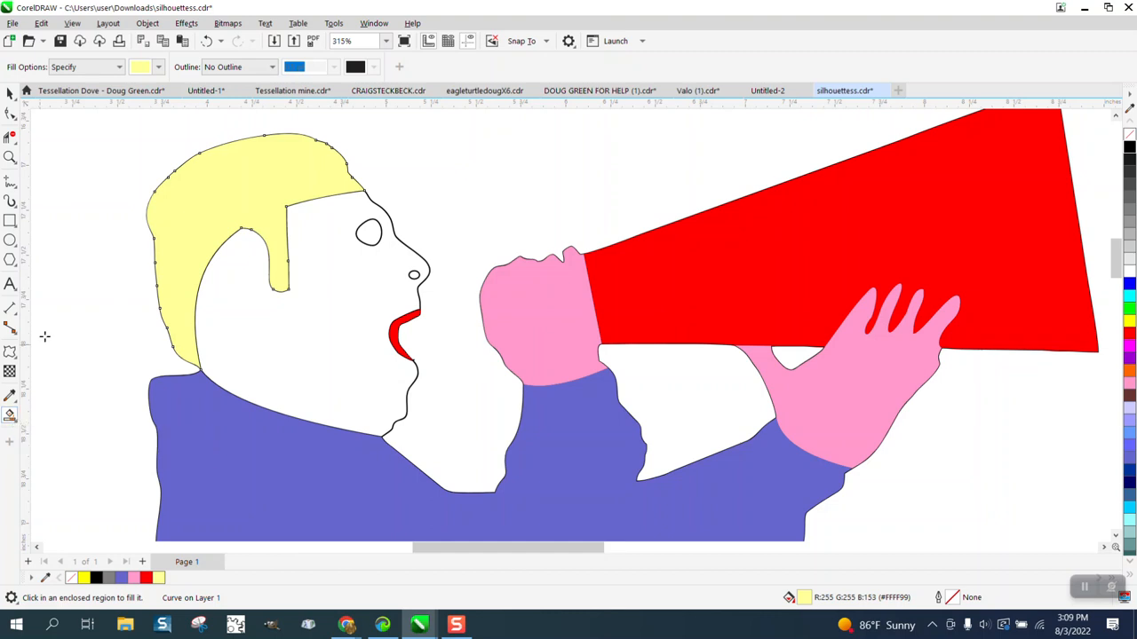
left_click(158, 67)
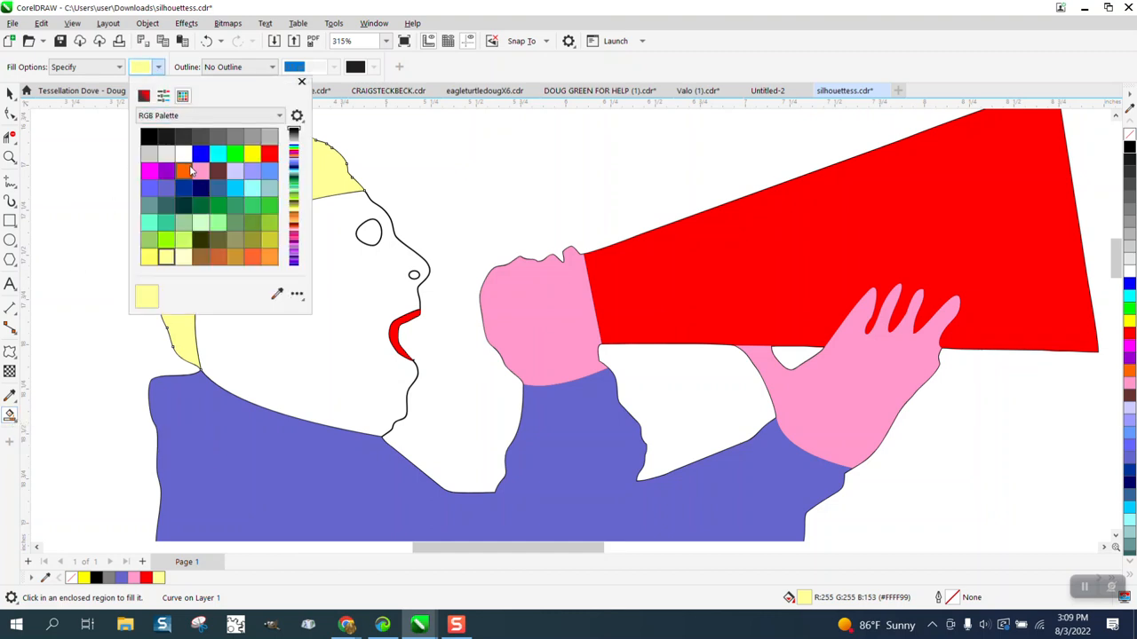
left_click(200, 171)
left_click(346, 323)
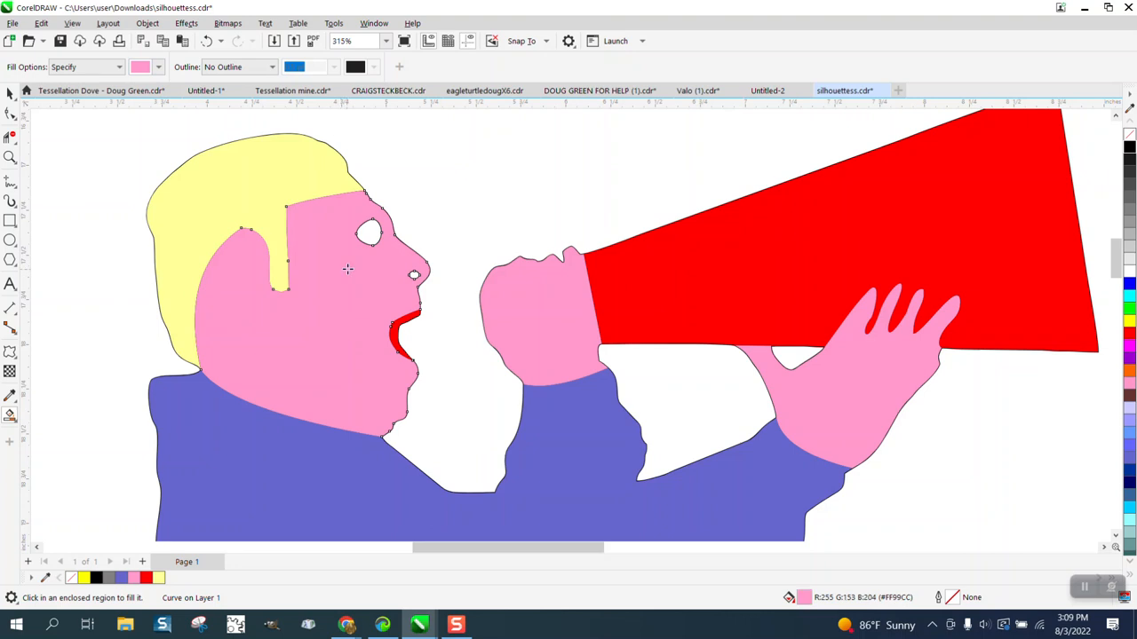
- Blend light gray from the color palette into the face's pink fill three times, softening it to #F2C6DB
scroll(338, 267, "down", 3)
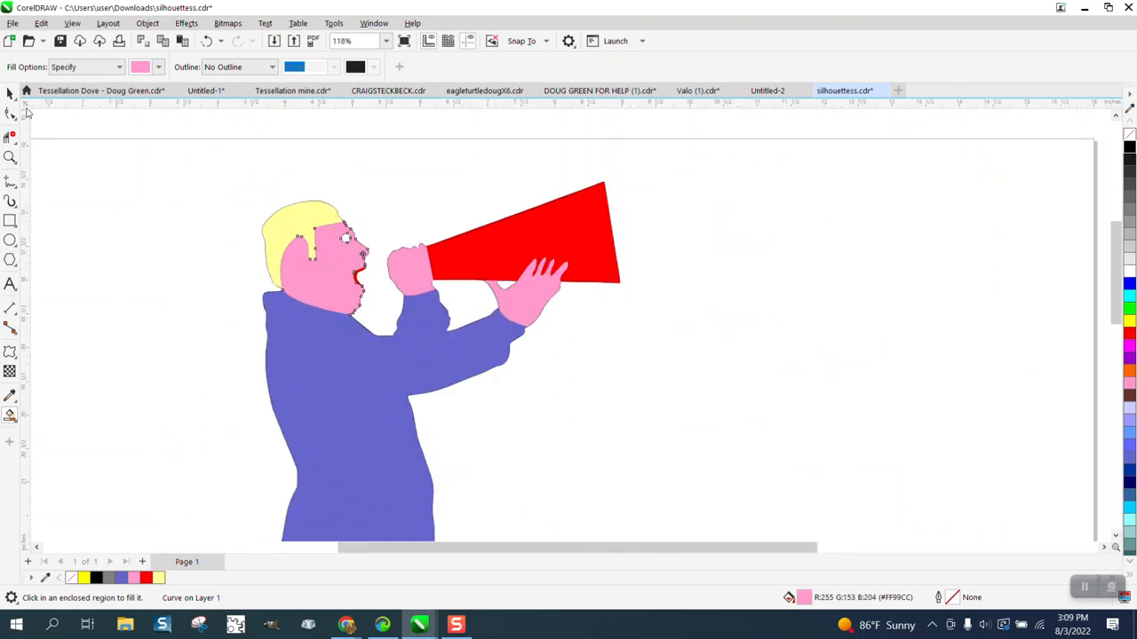
left_click(9, 93)
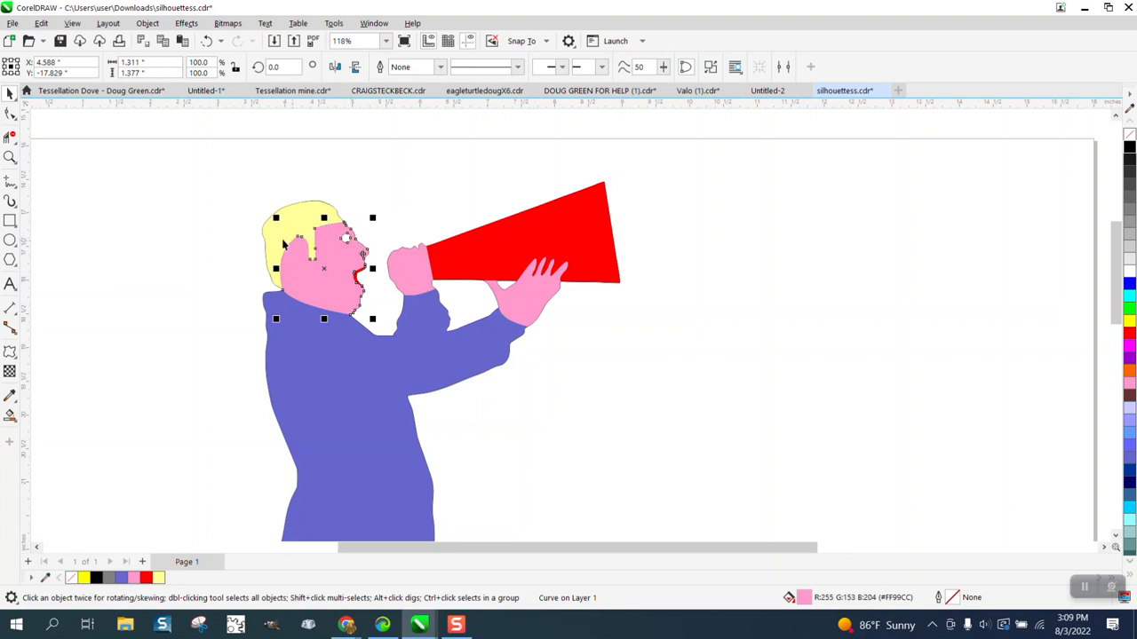
left_click(1131, 258, "ctrl")
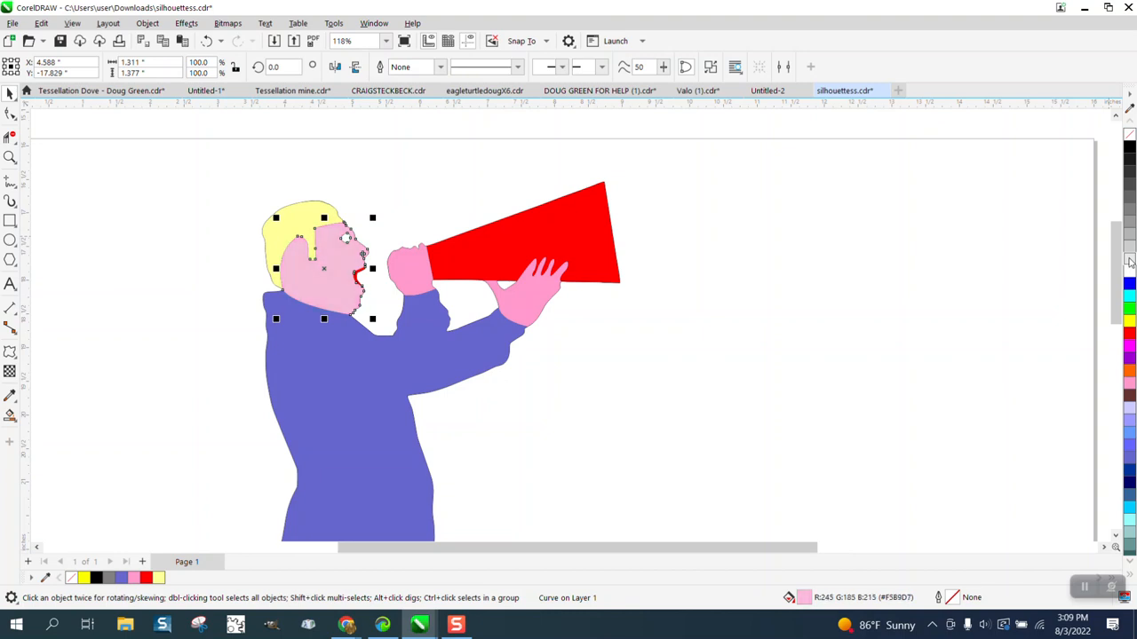
left_click(1130, 259, "ctrl")
left_click(1130, 258, "ctrl")
- Lengthen the sideburn notch in the face shape by moving its two lower nodes down and toward the mouth
left_click(10, 157)
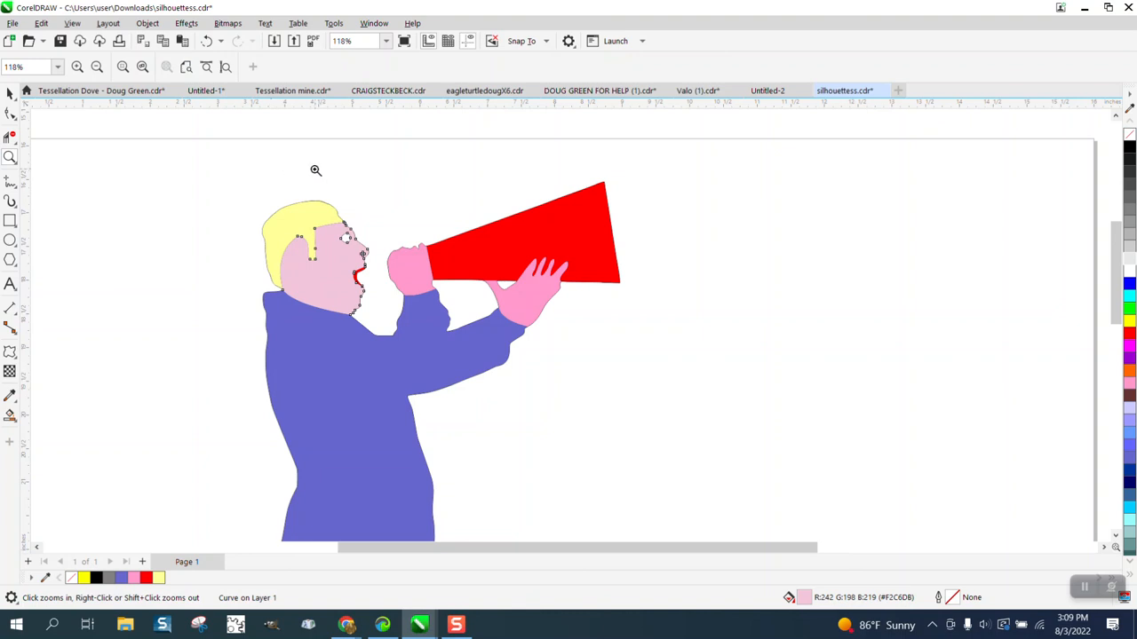
scroll(332, 169, "down", 3)
scroll(387, 168, "down", 1)
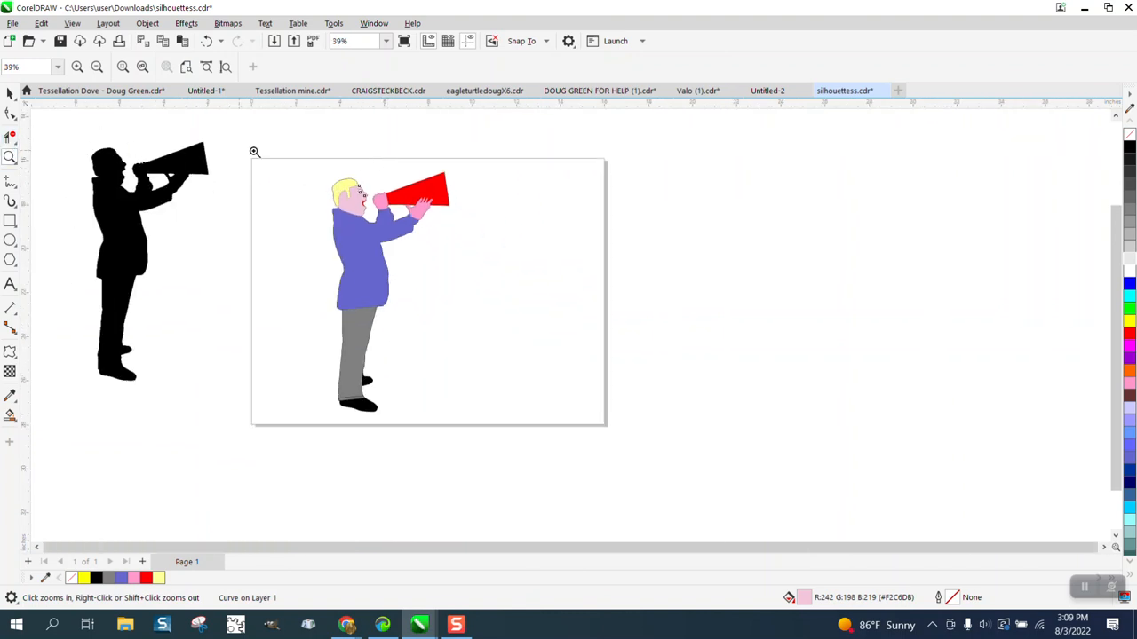
scroll(665, 469, "up", 1)
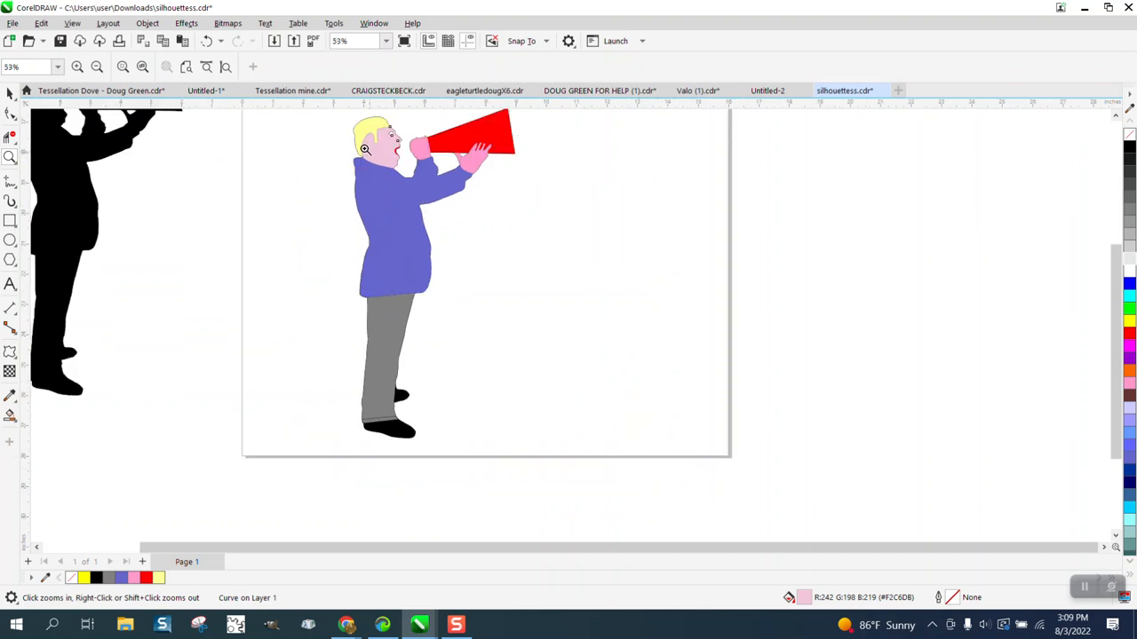
left_click_drag(496, 167, 614, 216)
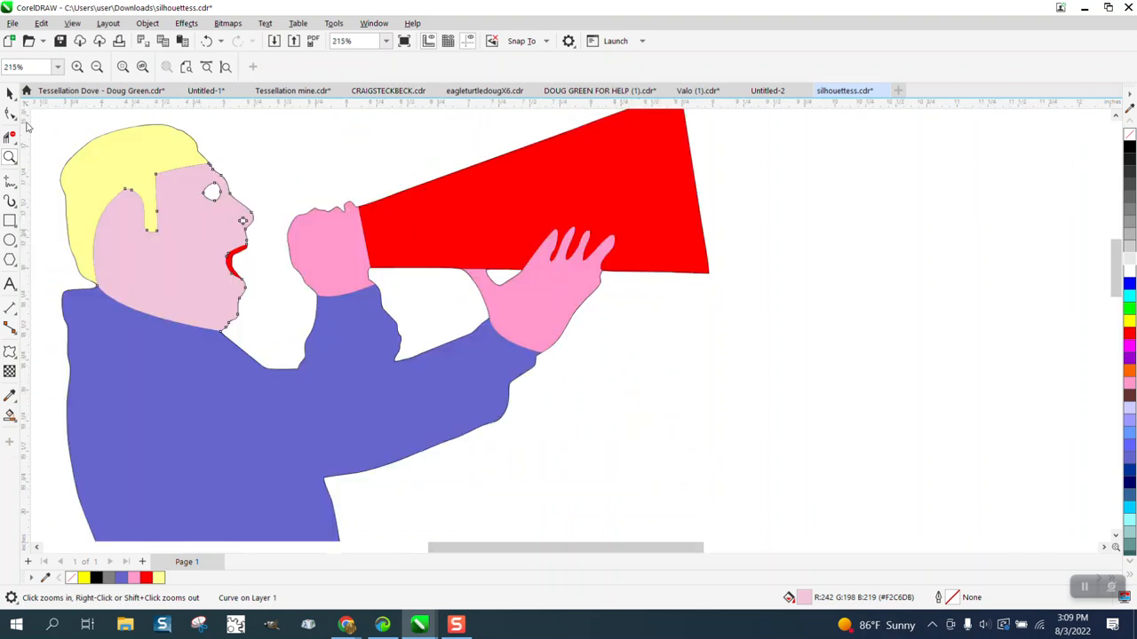
left_click(11, 113)
left_click(159, 232)
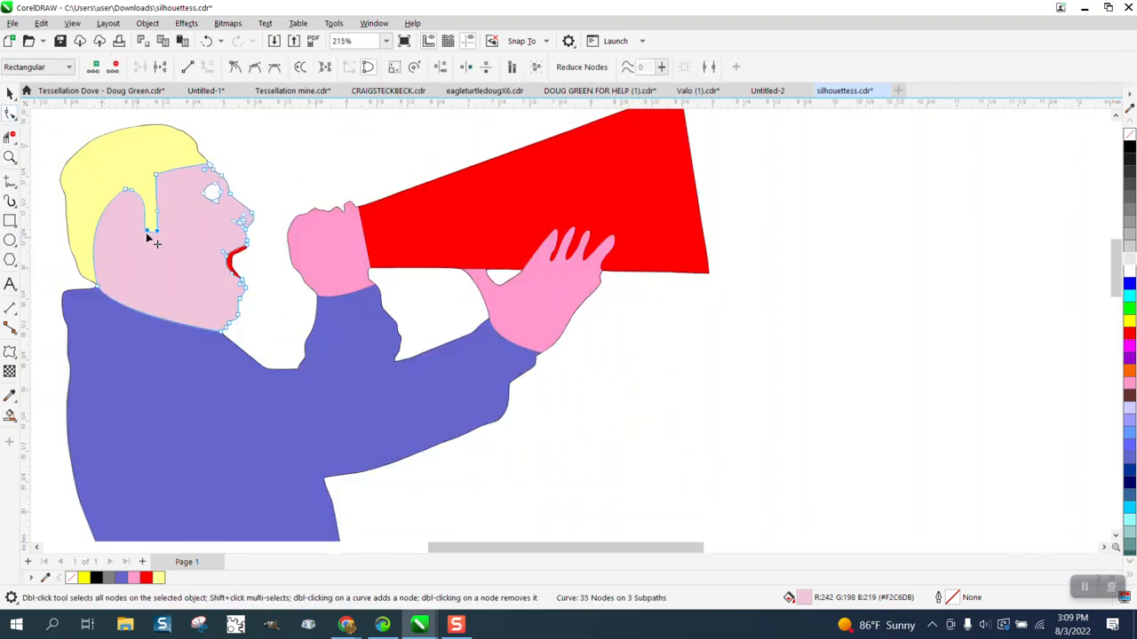
left_click_drag(157, 235, 169, 256)
- Delete the light yellow hair fill and remove the old sideburn line segments with Virtual Segment Delete
left_click(10, 92)
left_click(127, 141)
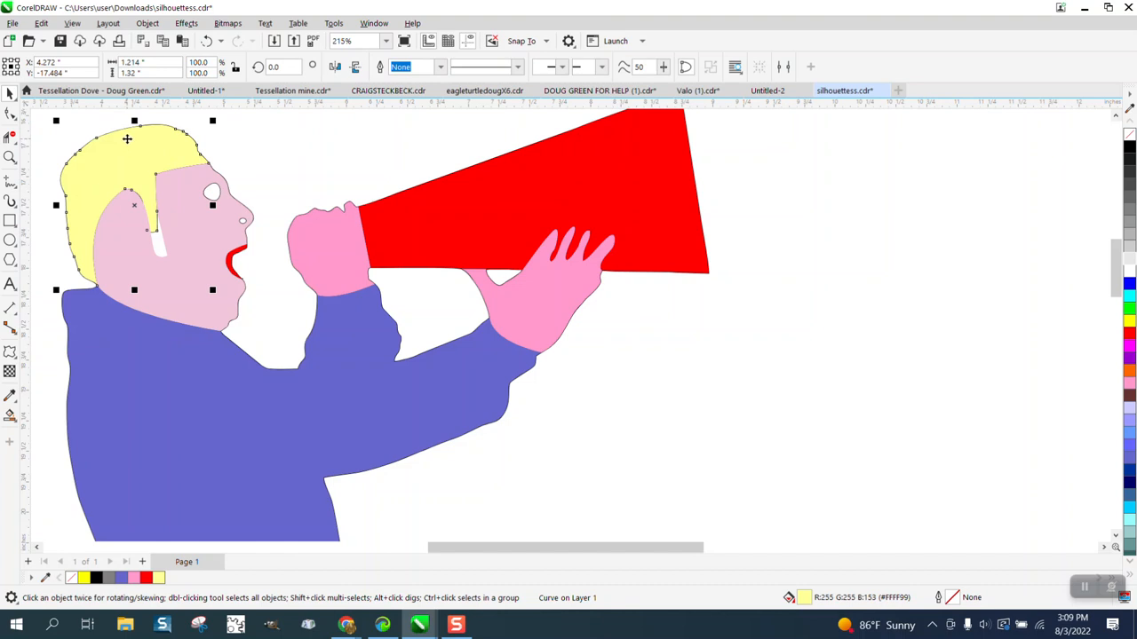
key("Delete")
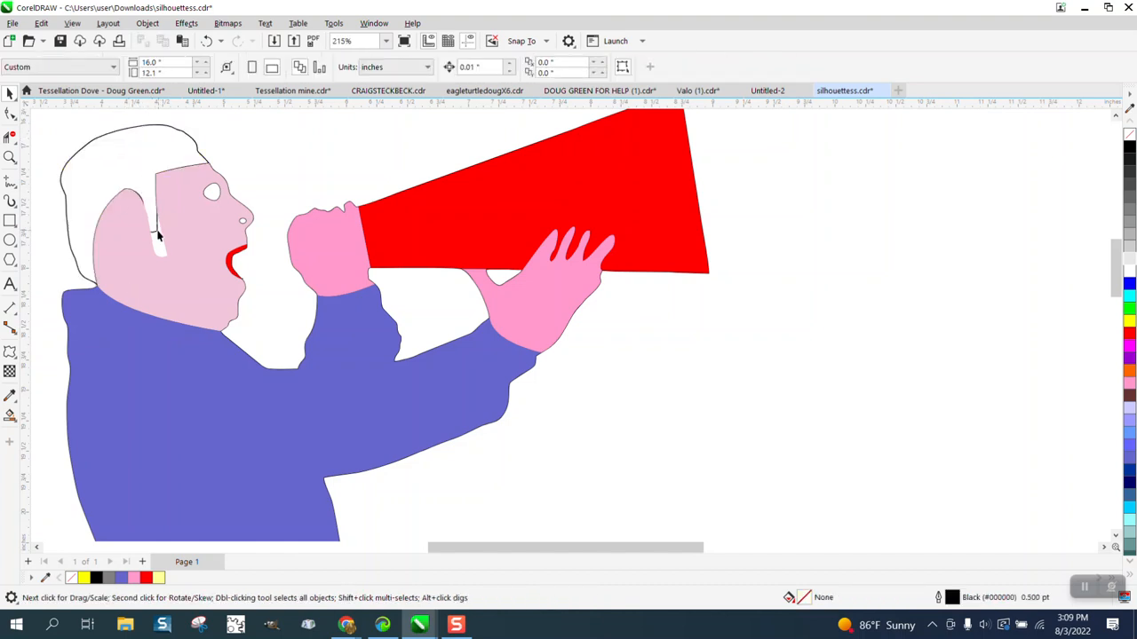
left_click(9, 137)
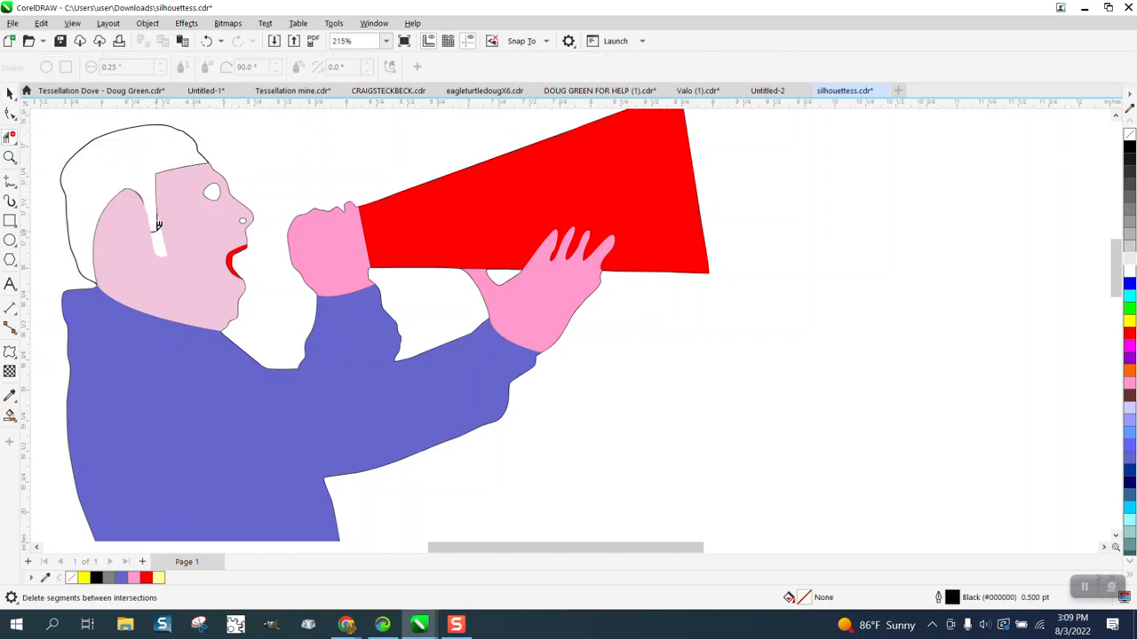
- Smart Fill the hair area, including the lengthened sideburn, with pale yellow #FFFFCC and no outline, and clear the selection
left_click(10, 415)
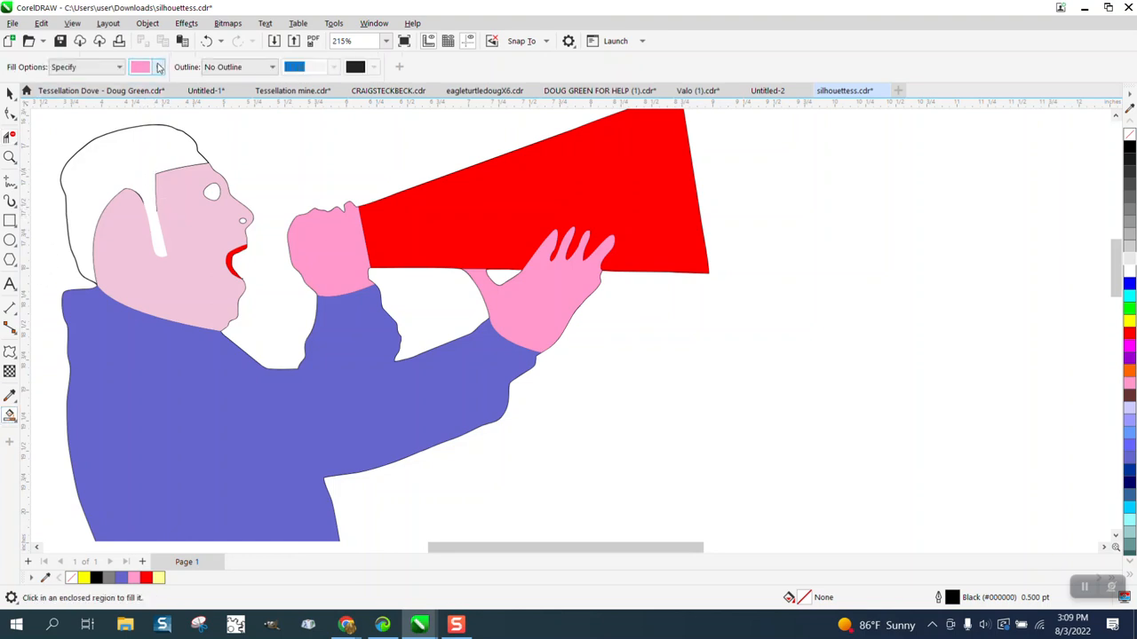
left_click(158, 67)
left_click(135, 191)
left_click(115, 163)
scroll(254, 185, "down", 3)
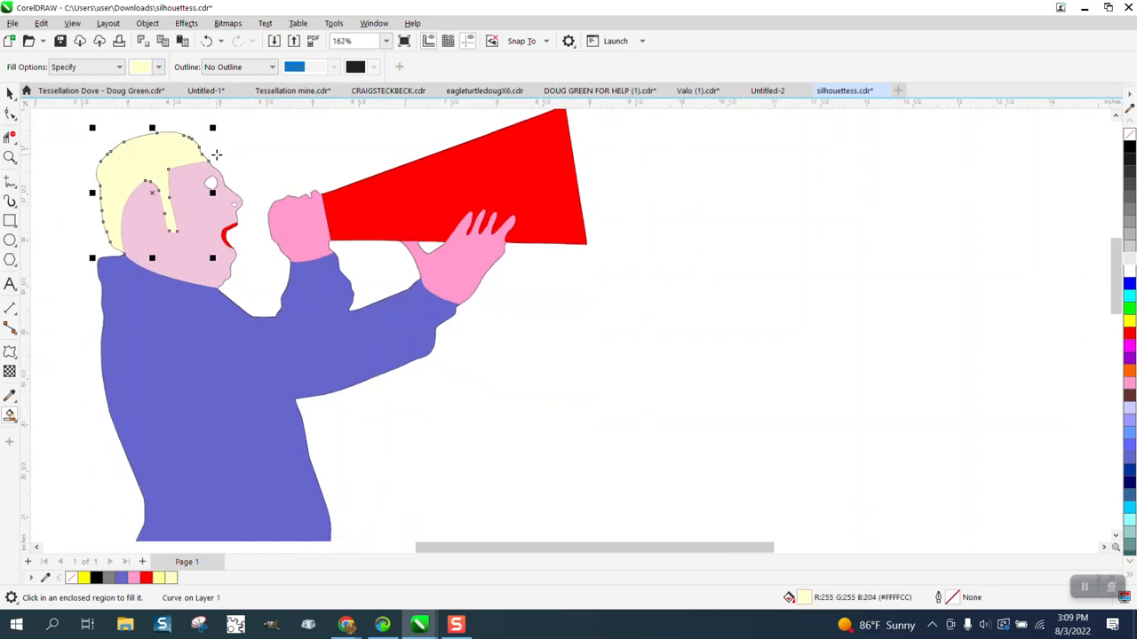
scroll(161, 213, "down", 2)
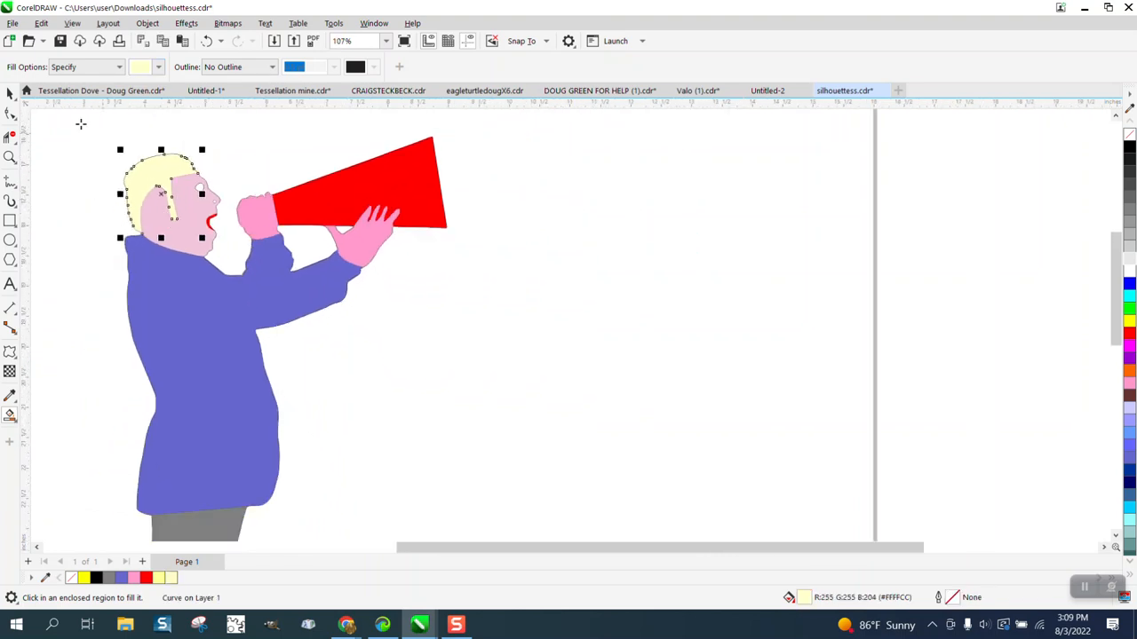
left_click(10, 92)
left_click(495, 276)
- Examine the colored figure's face, hands and megaphone up close and compare the whole figure with the original black silhouette
scroll(488, 275, "down", 7)
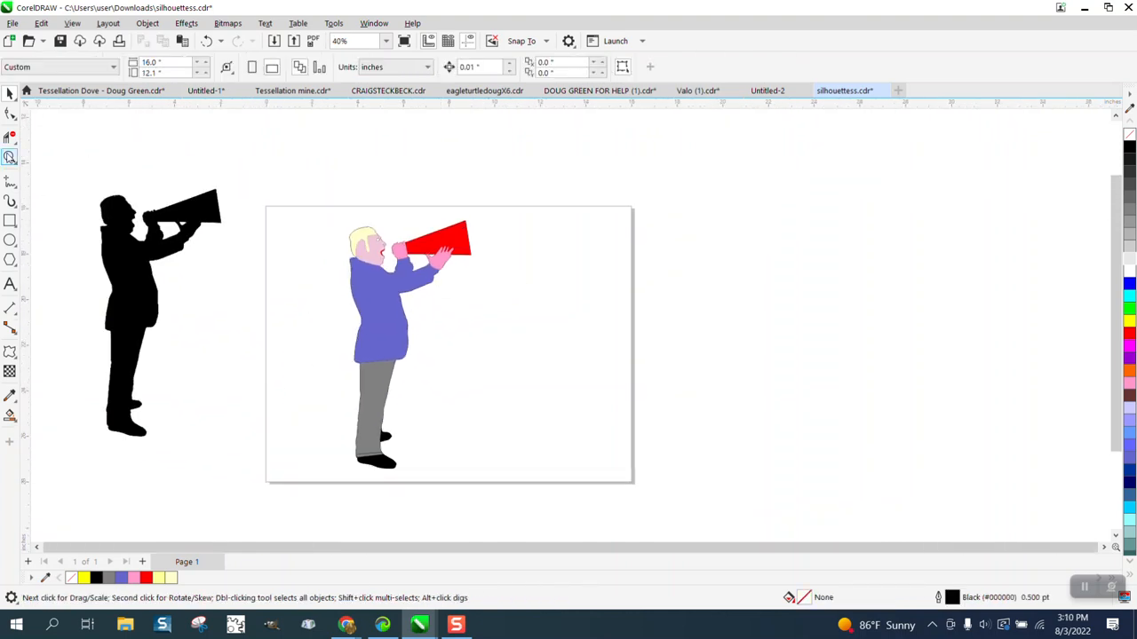
left_click(10, 157)
left_click_drag(406, 228, 534, 329)
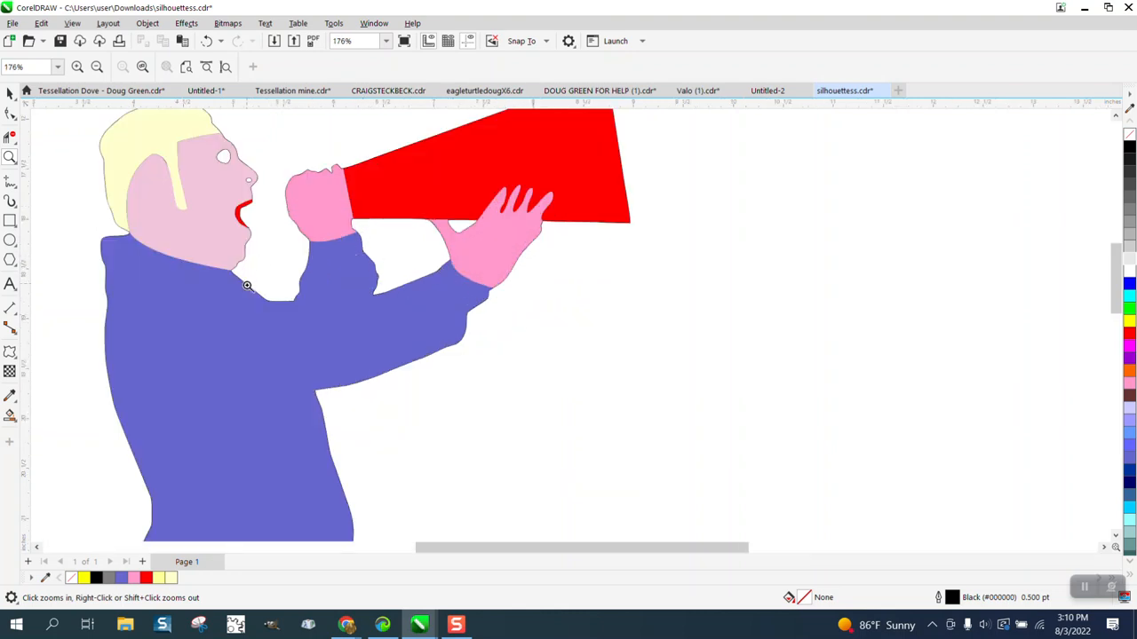
scroll(147, 225, "down", 8)
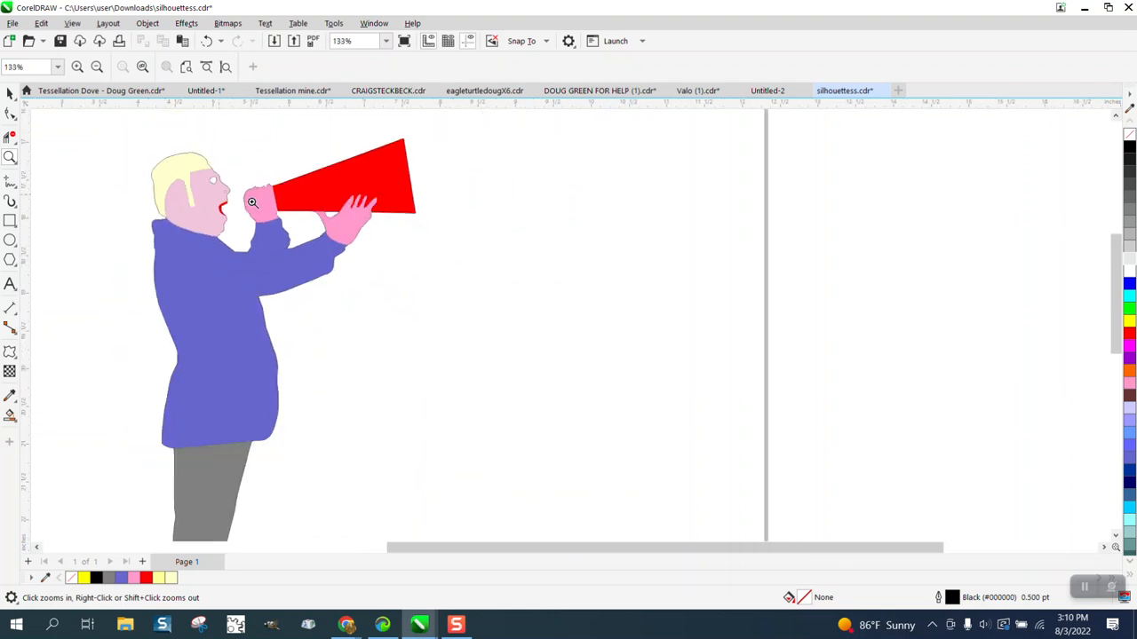
scroll(382, 247, "down", 3)
scroll(419, 250, "down", 1)
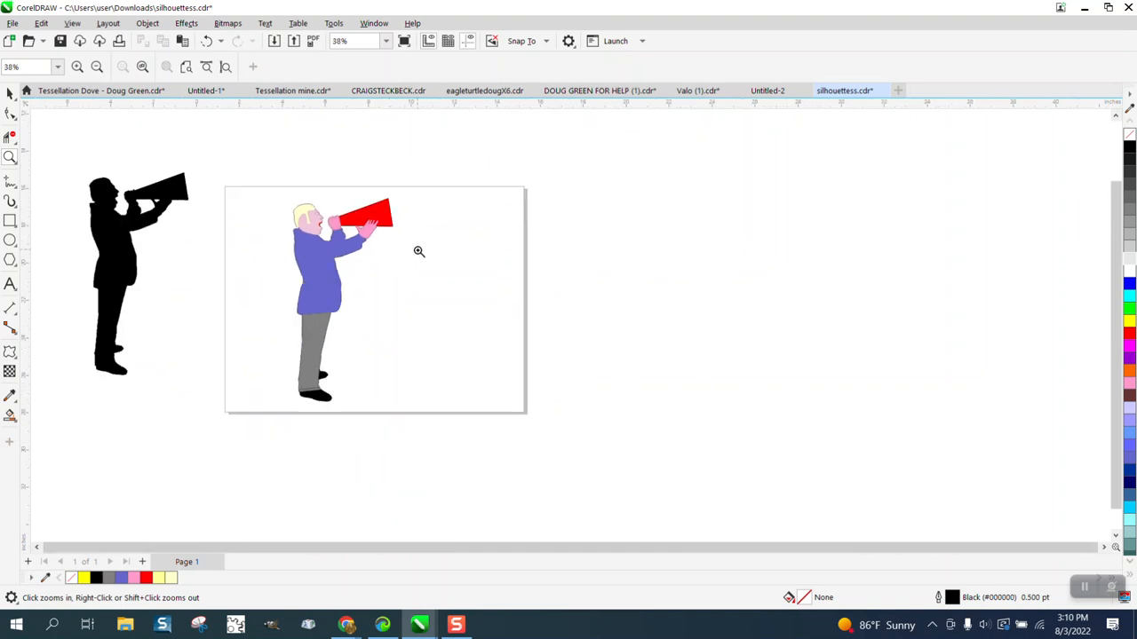
left_click_drag(94, 166, 436, 288)
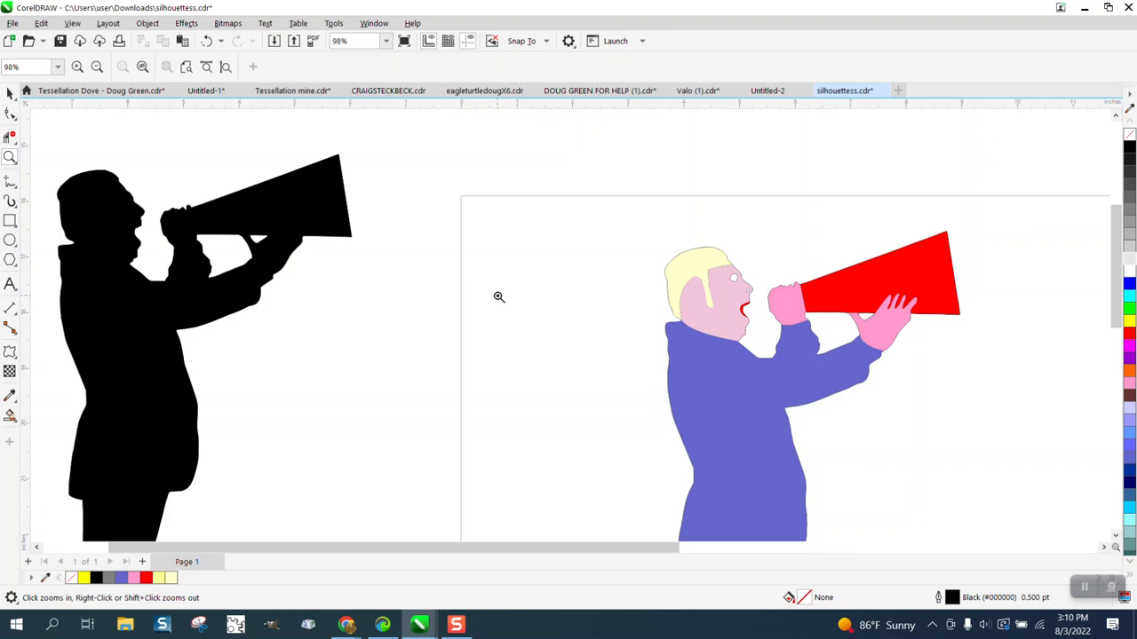
scroll(498, 295, "down", 3)
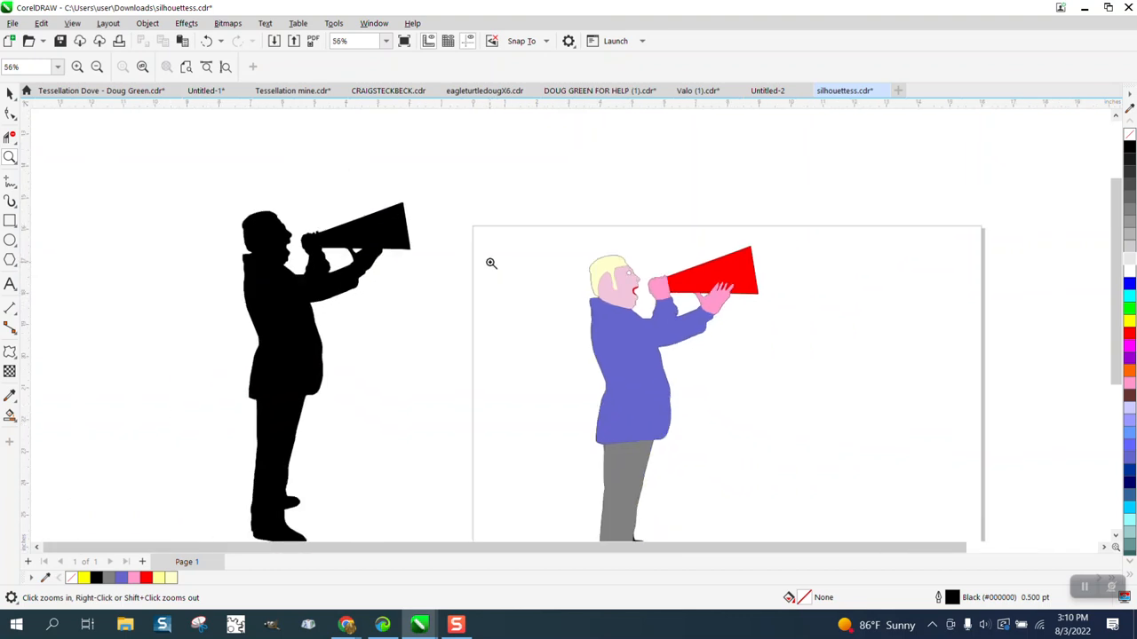
scroll(559, 251, "up", 5)
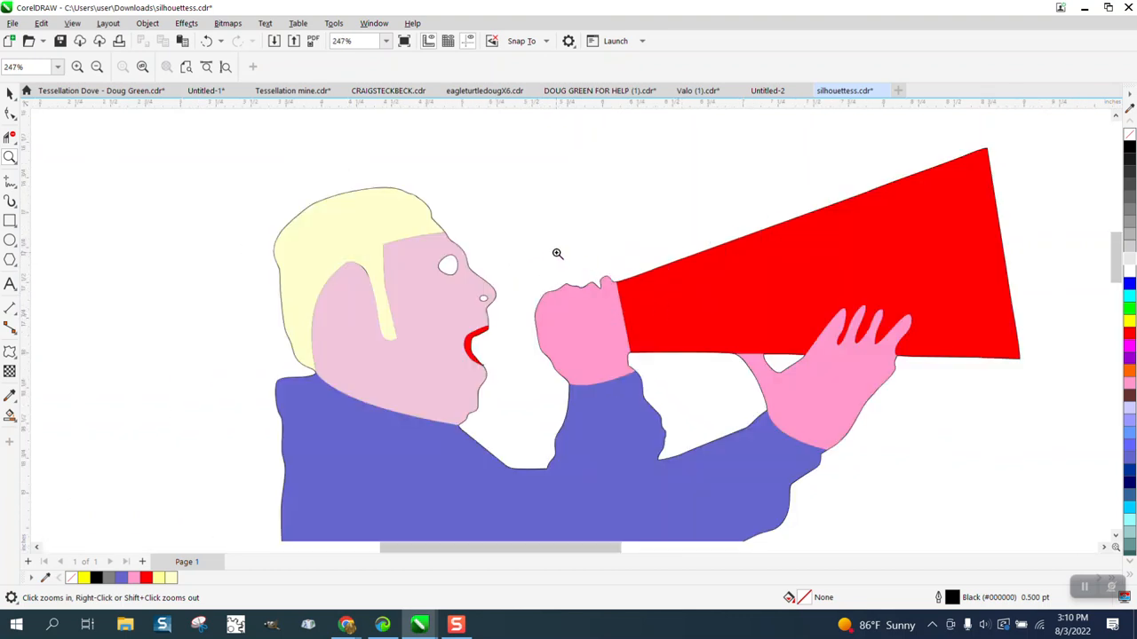
scroll(553, 249, "down", 3)
scroll(554, 249, "down", 2)
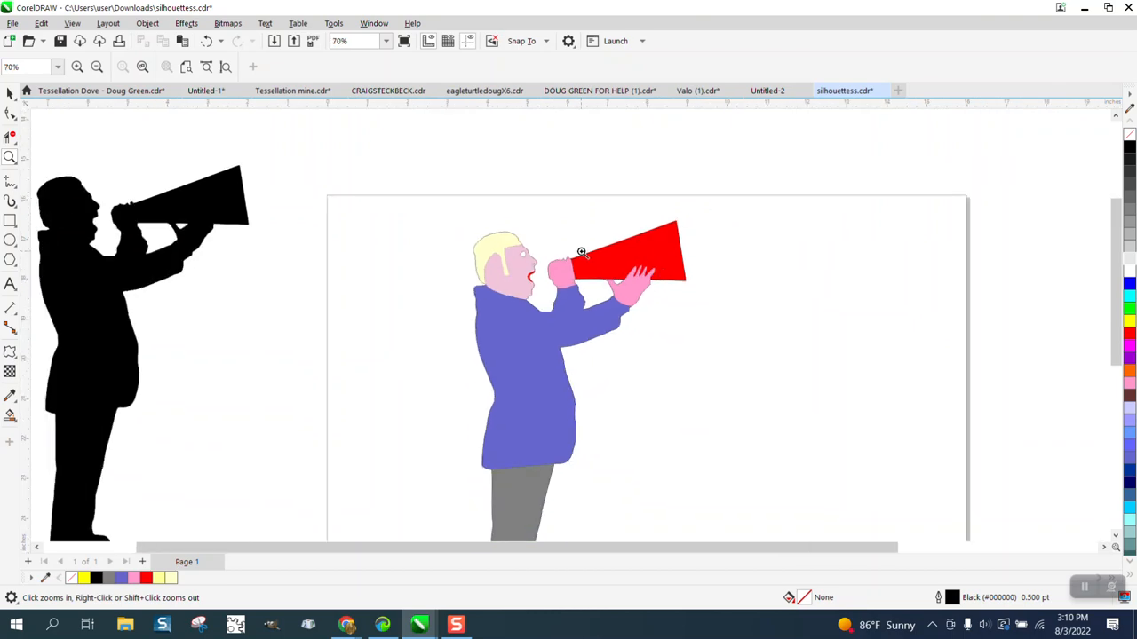